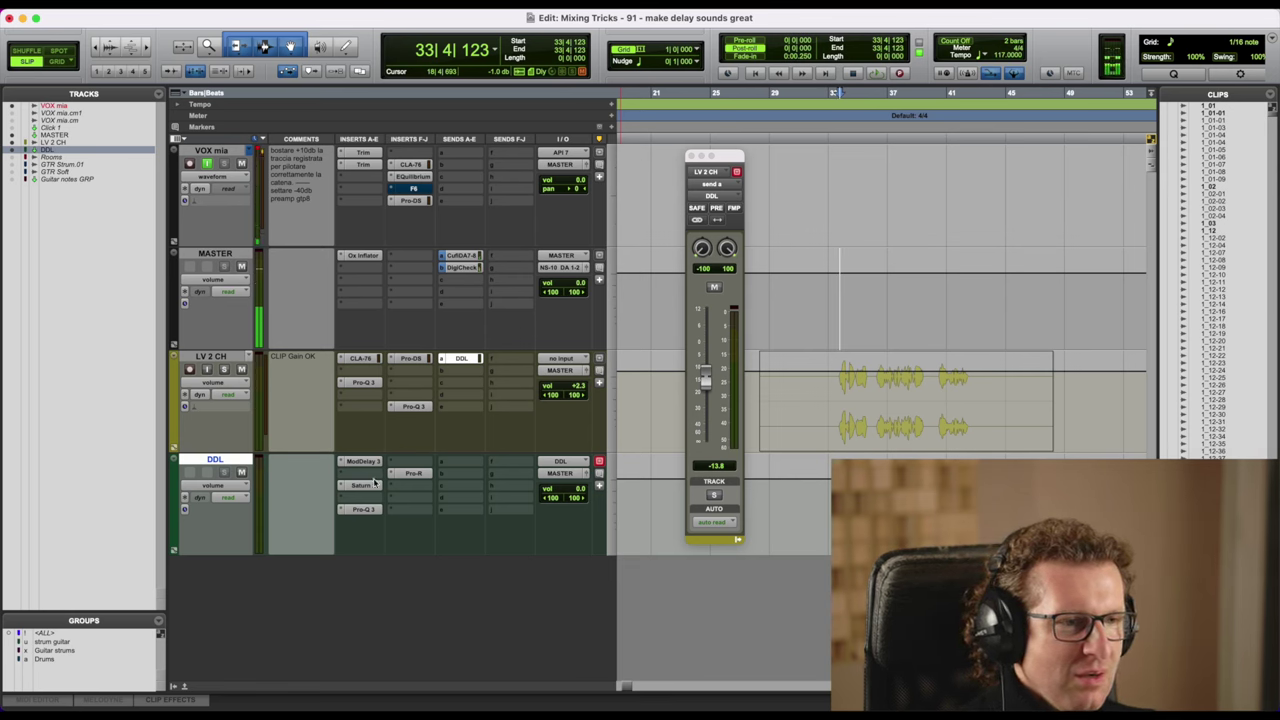
- Bypass the Saturn 2, Pro-Q 3 and Pro-R inserts on the DDL track and close the send window
super+click(375, 484)
super+click(373, 510)
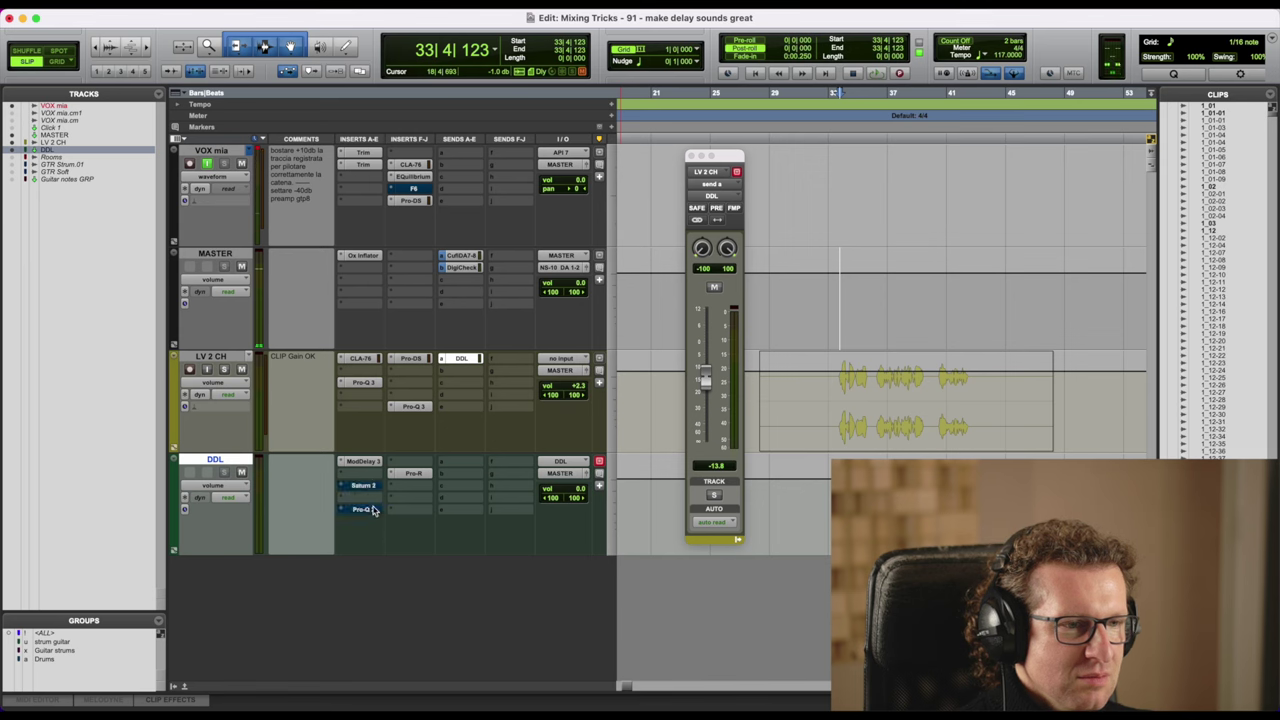
super+click(423, 465)
click(366, 445)
super+click(408, 477)
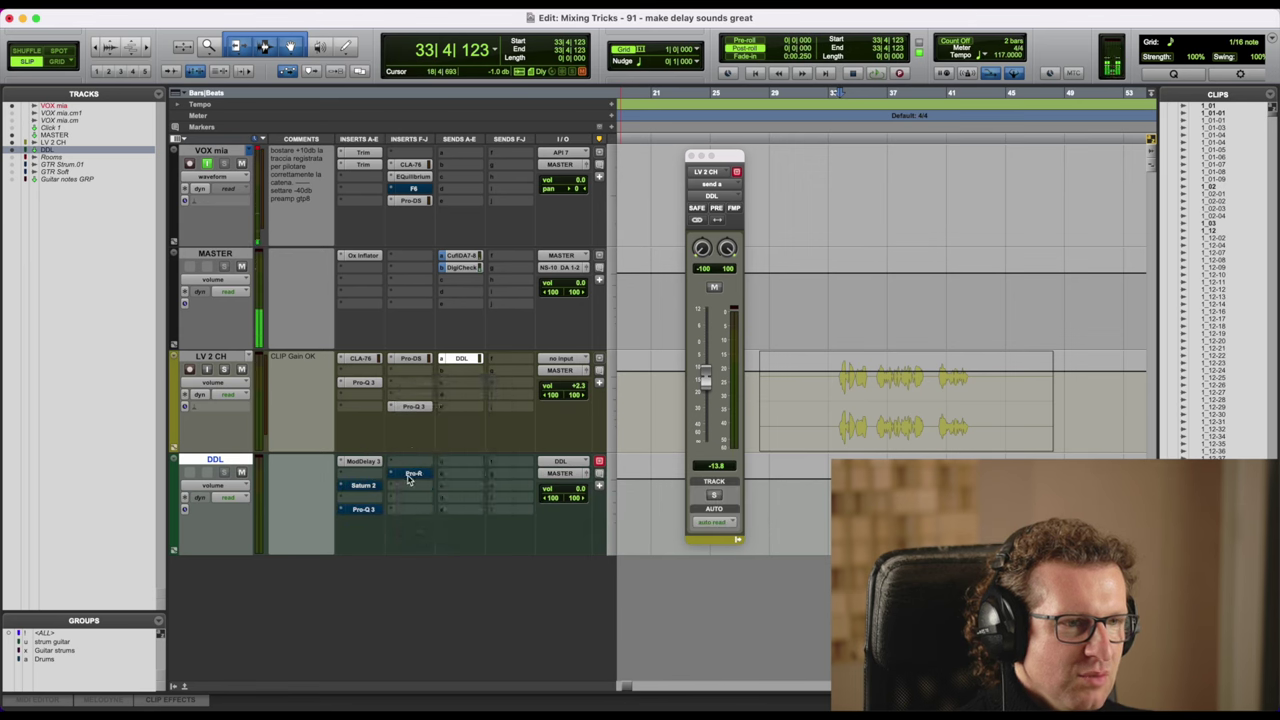
click(691, 156)
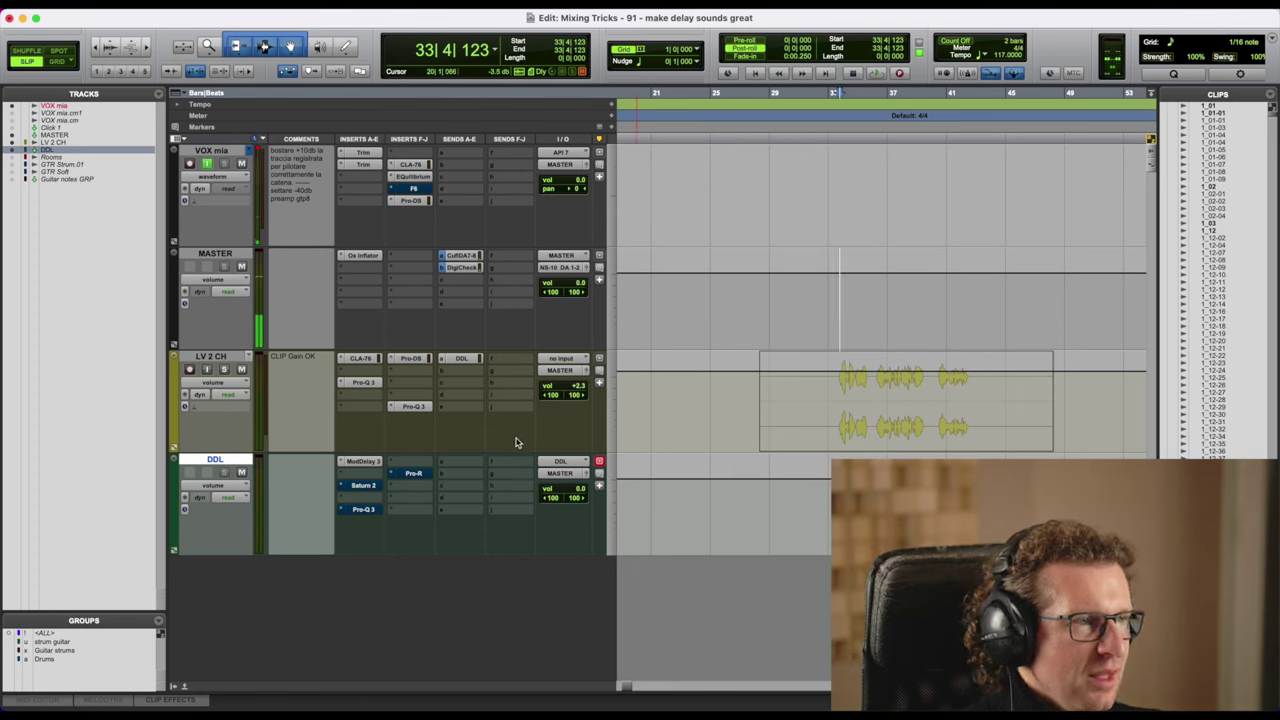
- Zoom in around the LV 2 CH vocal clip and select its second phrase, about three bars from bar 36
click(871, 405)
key(t)
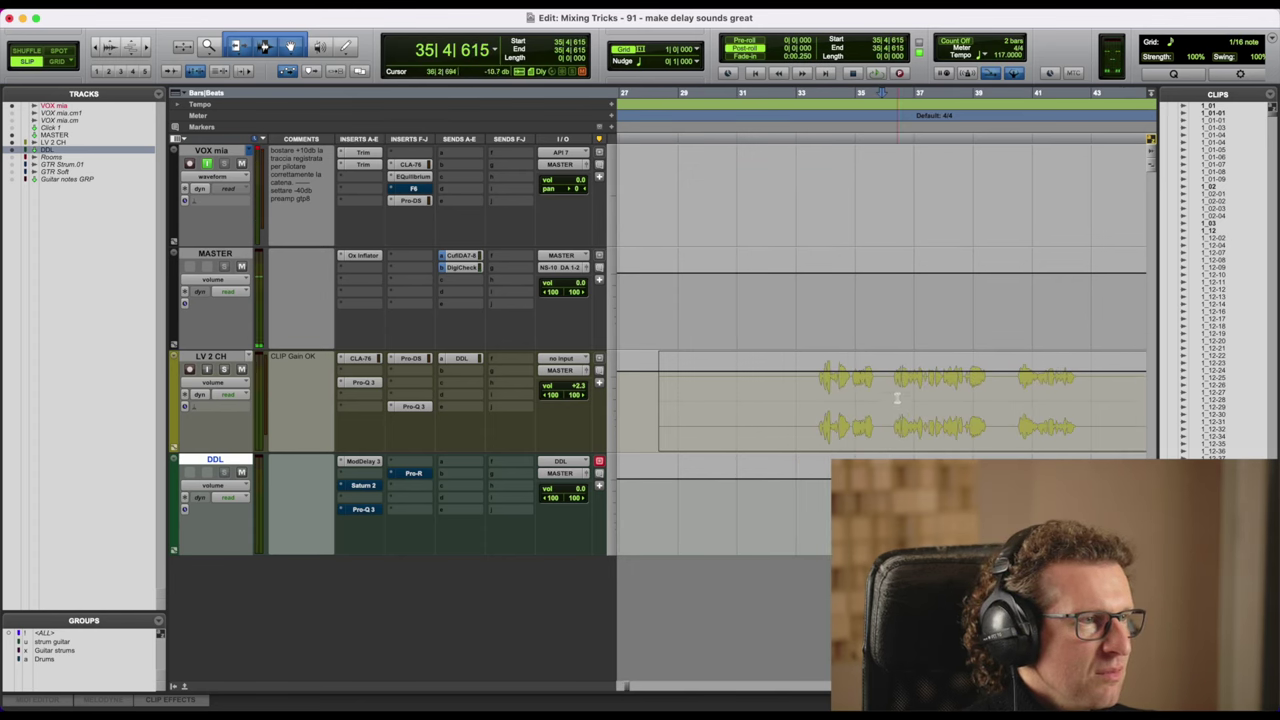
drag(894, 398, 985, 400)
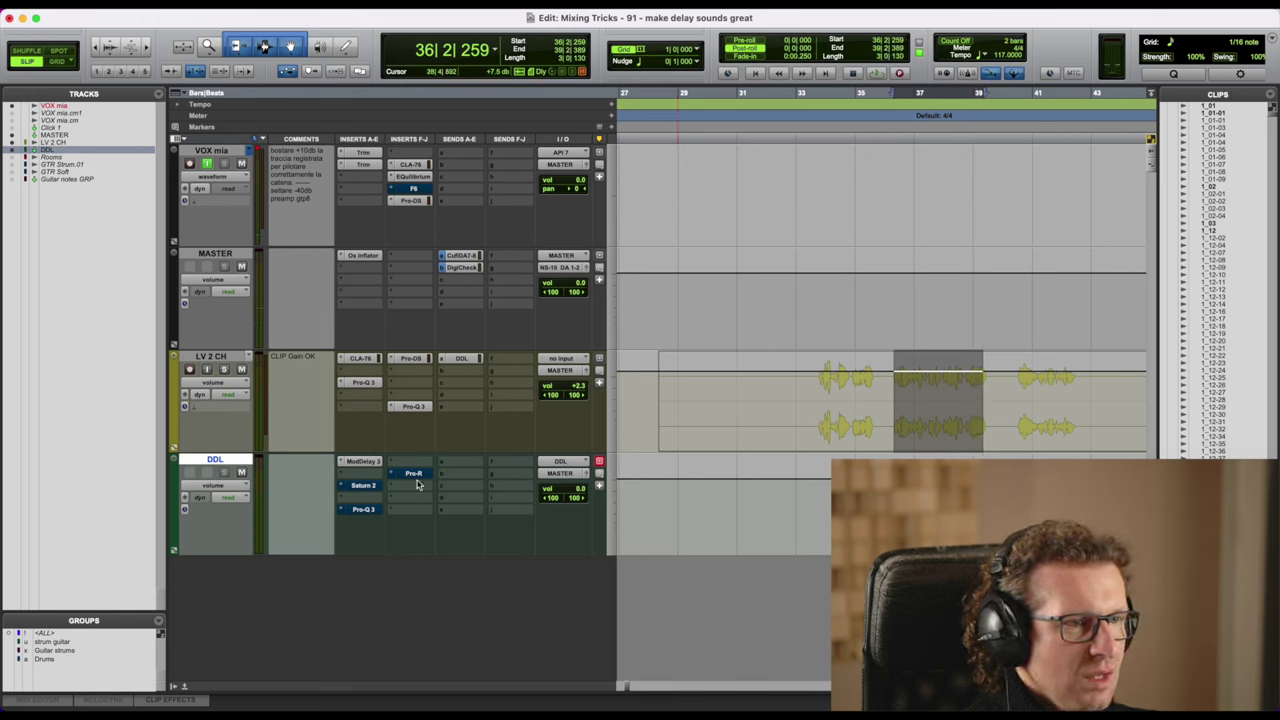
- Open Mod Delay III on the DDL track and set the right channel's delay time to 521.7 ms
click(363, 461)
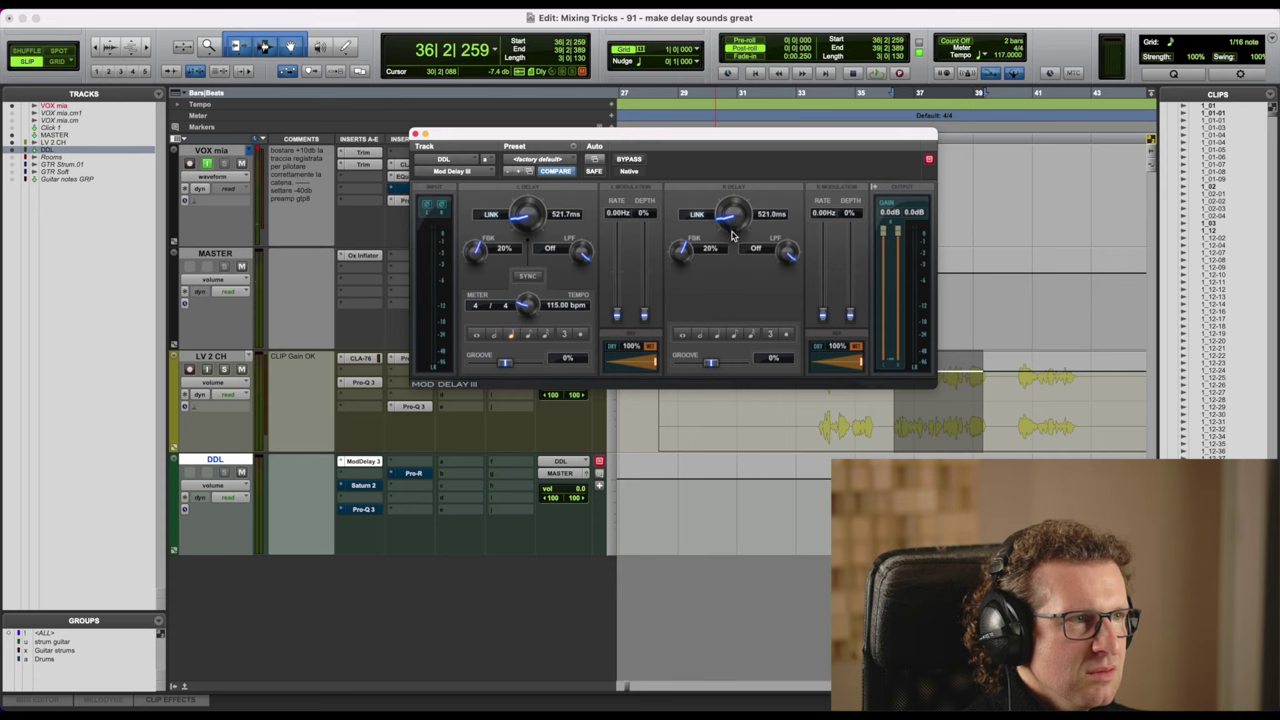
click(498, 338)
click(512, 338)
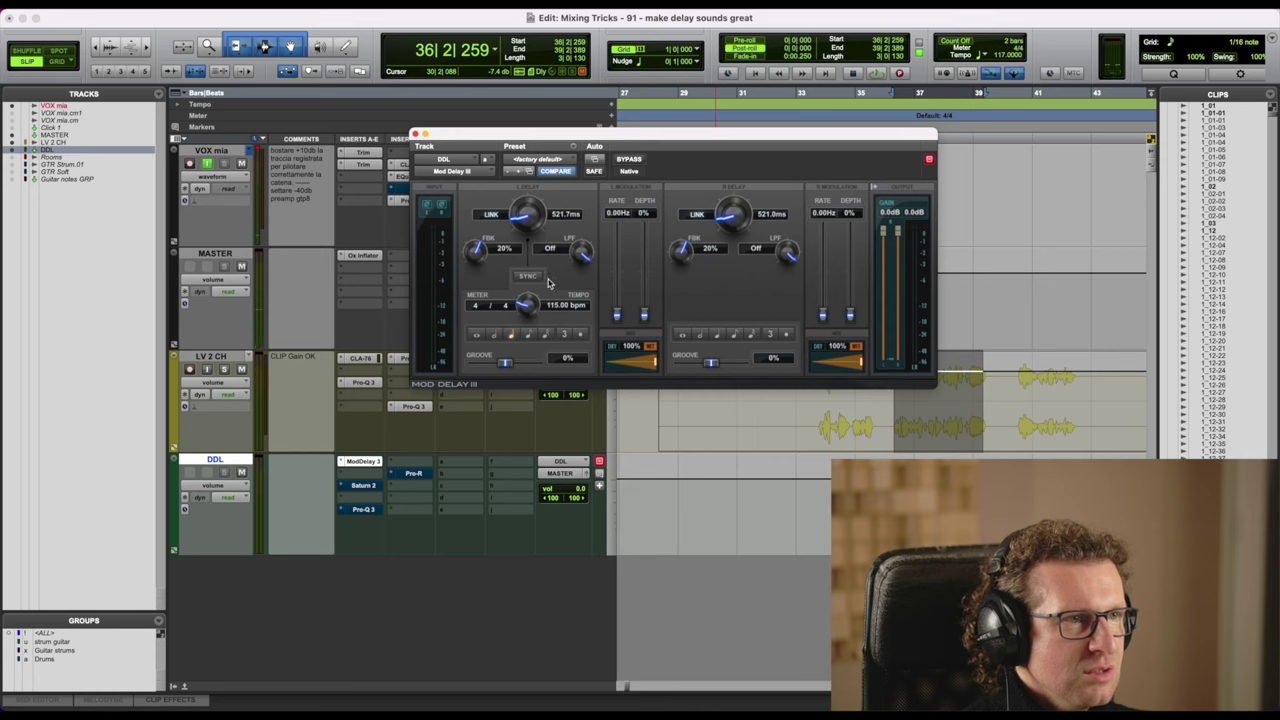
click(770, 215)
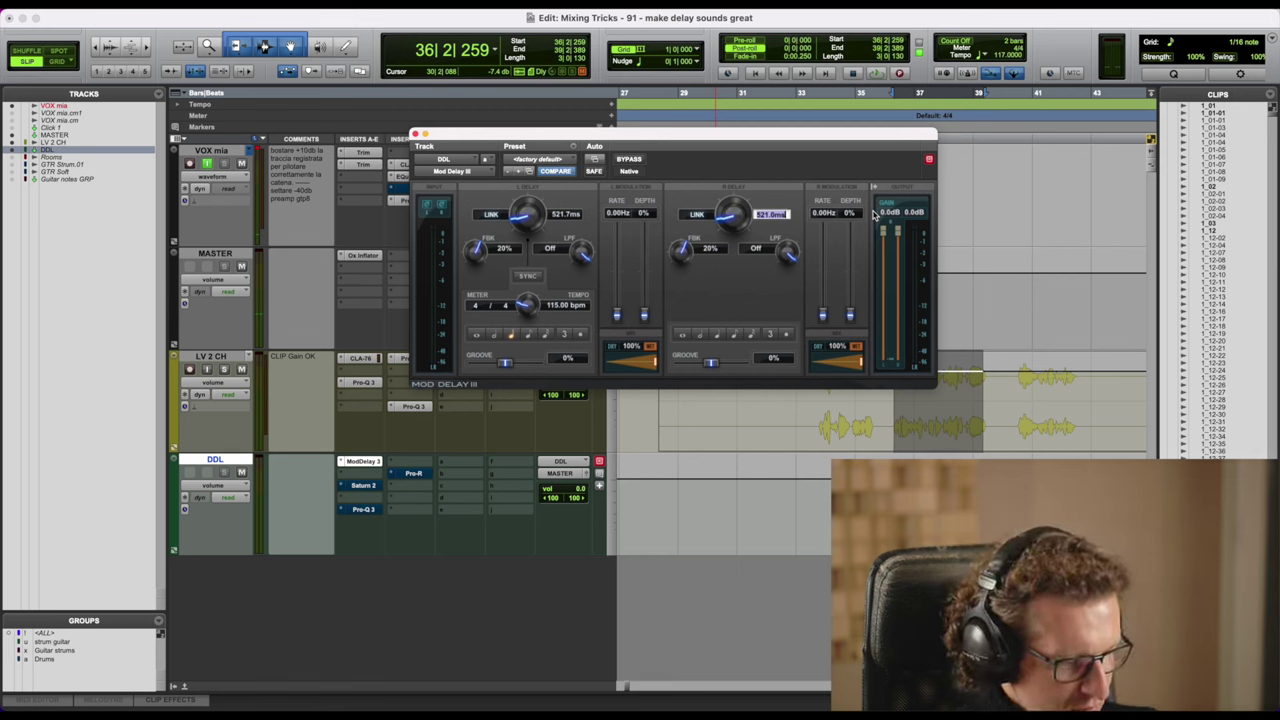
text(521)
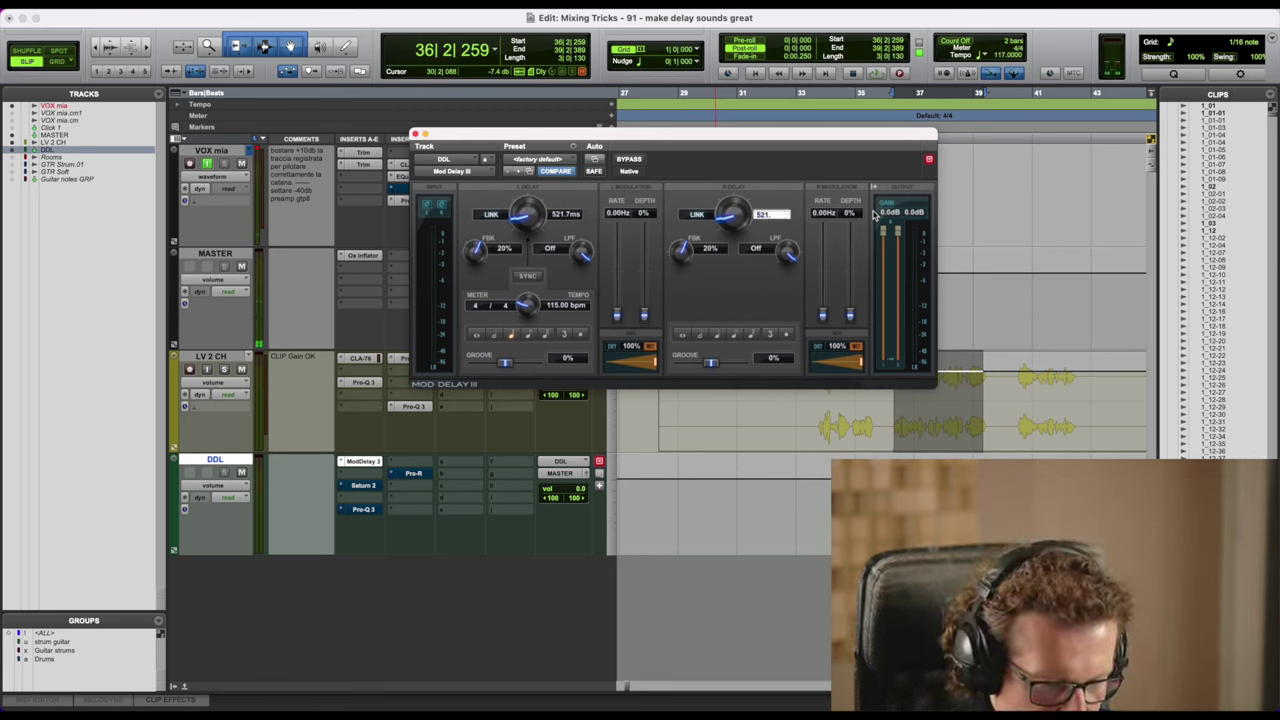
text(.7)
key(Return)
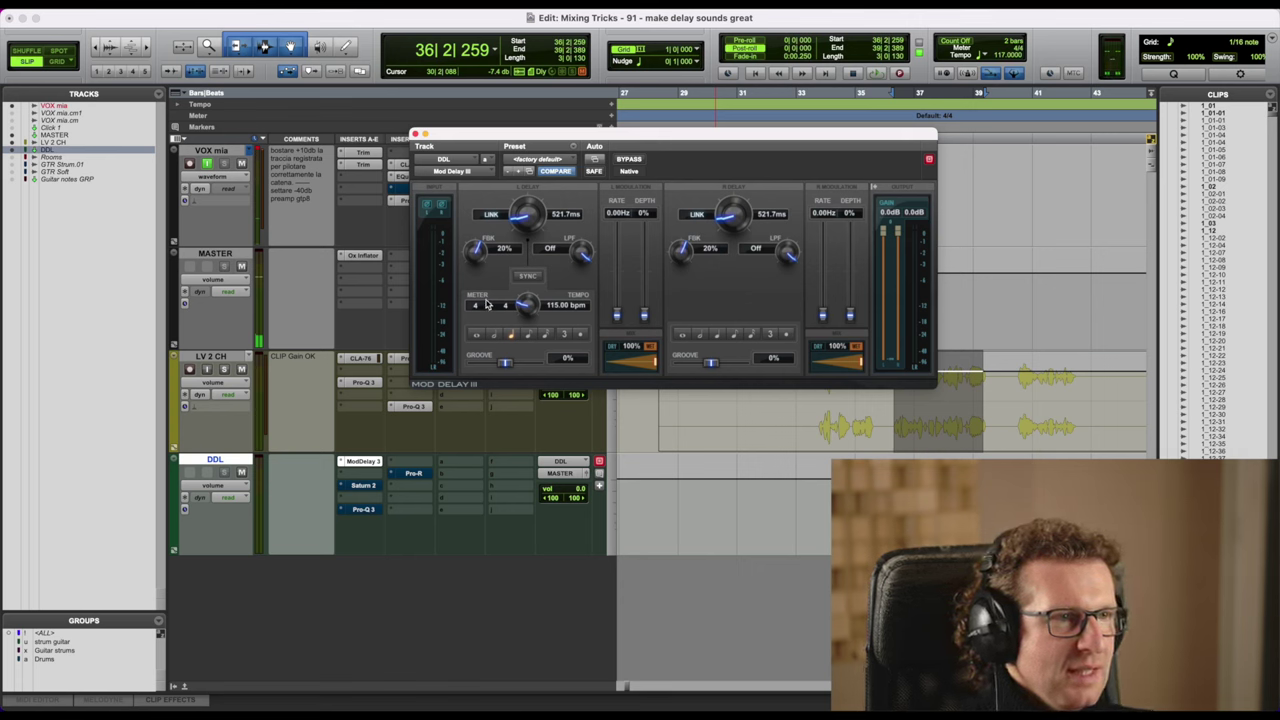
- Set the feedback of both the left and right delays to 0% and close the Mod Delay III window
drag(480, 259, 425, 516)
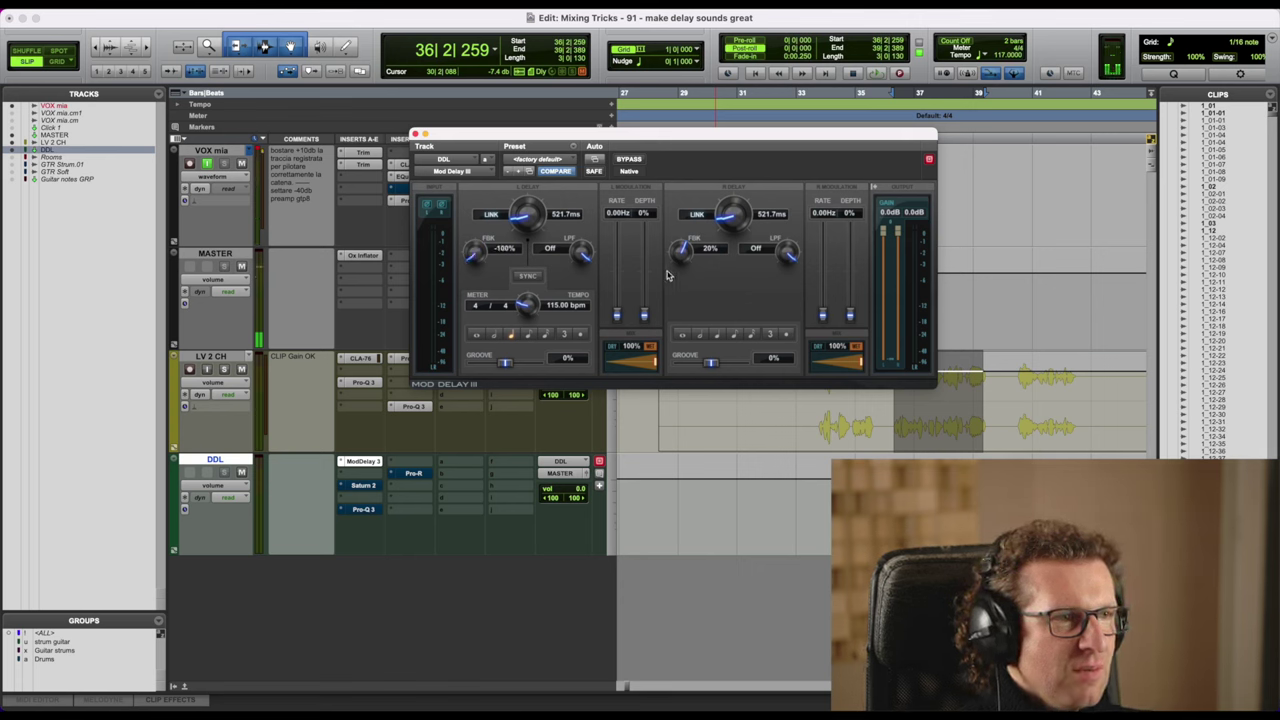
drag(687, 254, 633, 390)
click(710, 249)
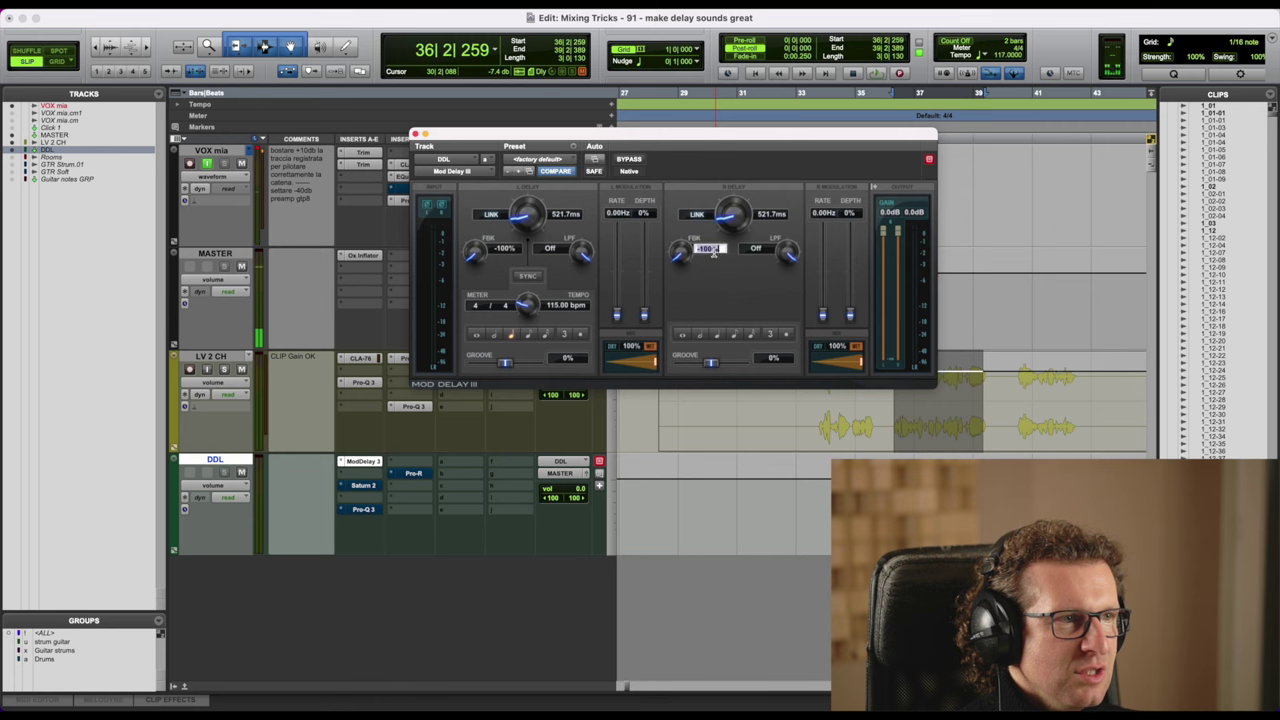
text(0)
key(Return)
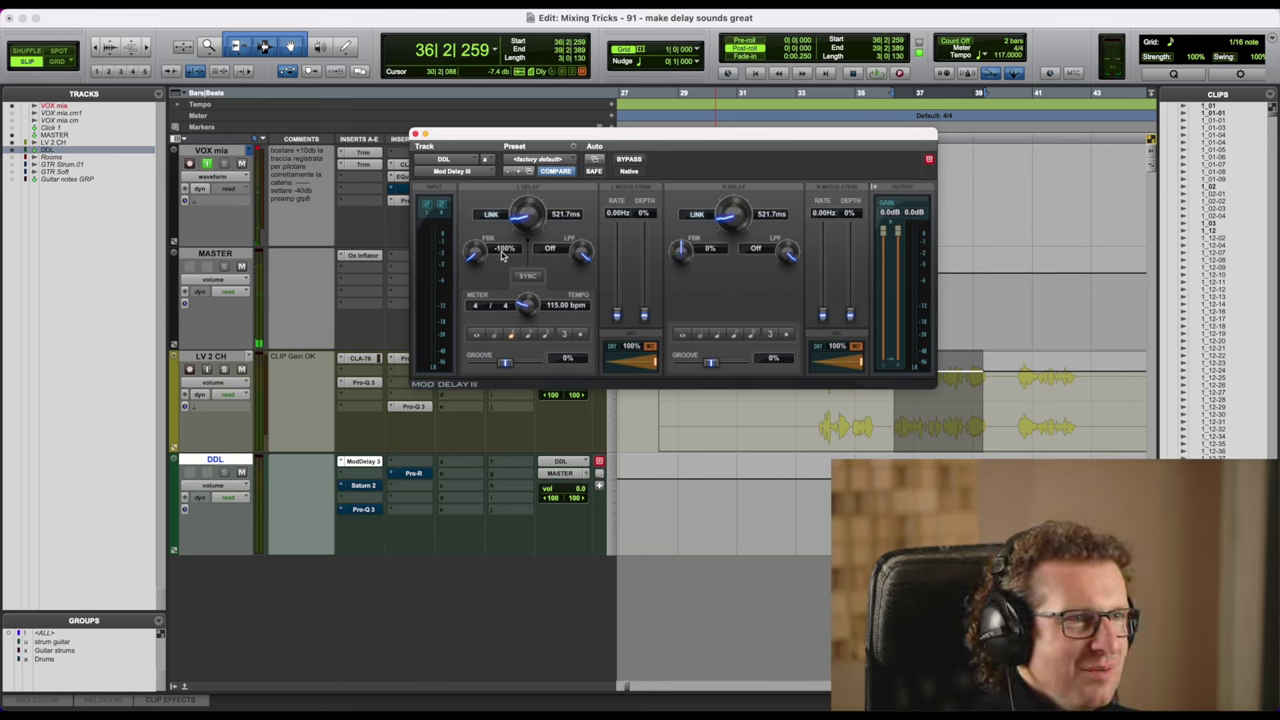
text(0)
key(Return)
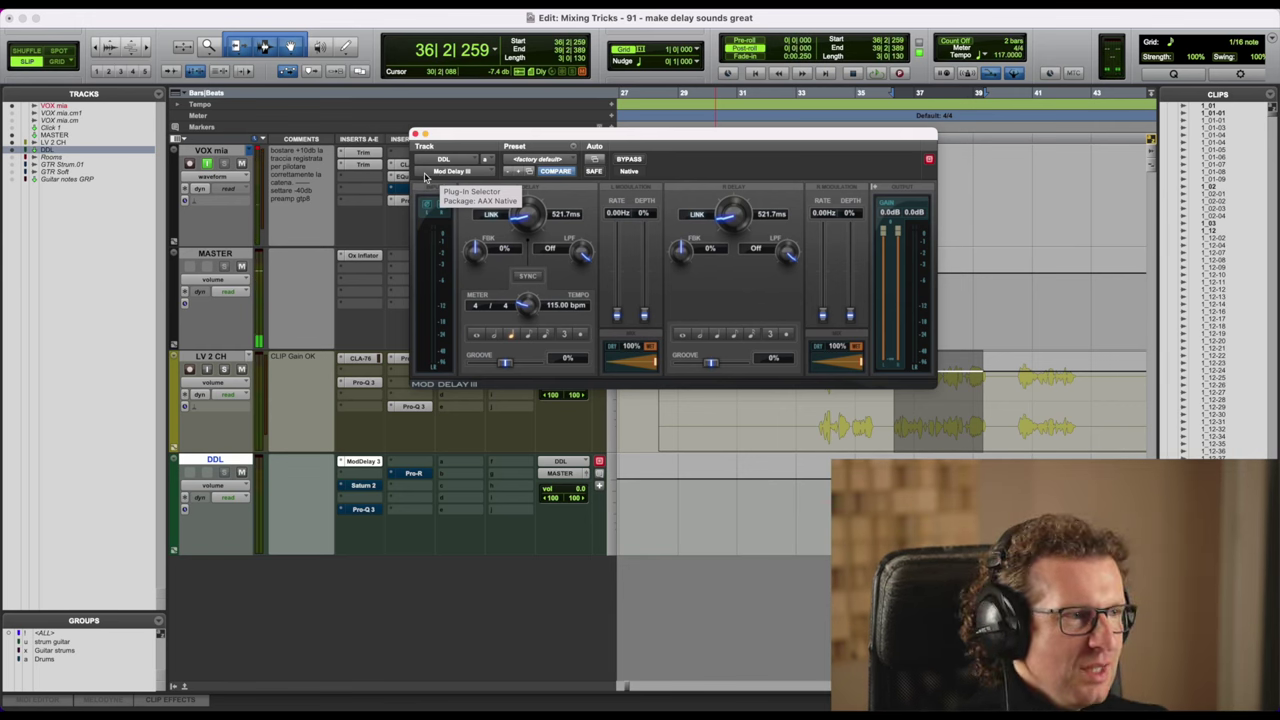
click(415, 134)
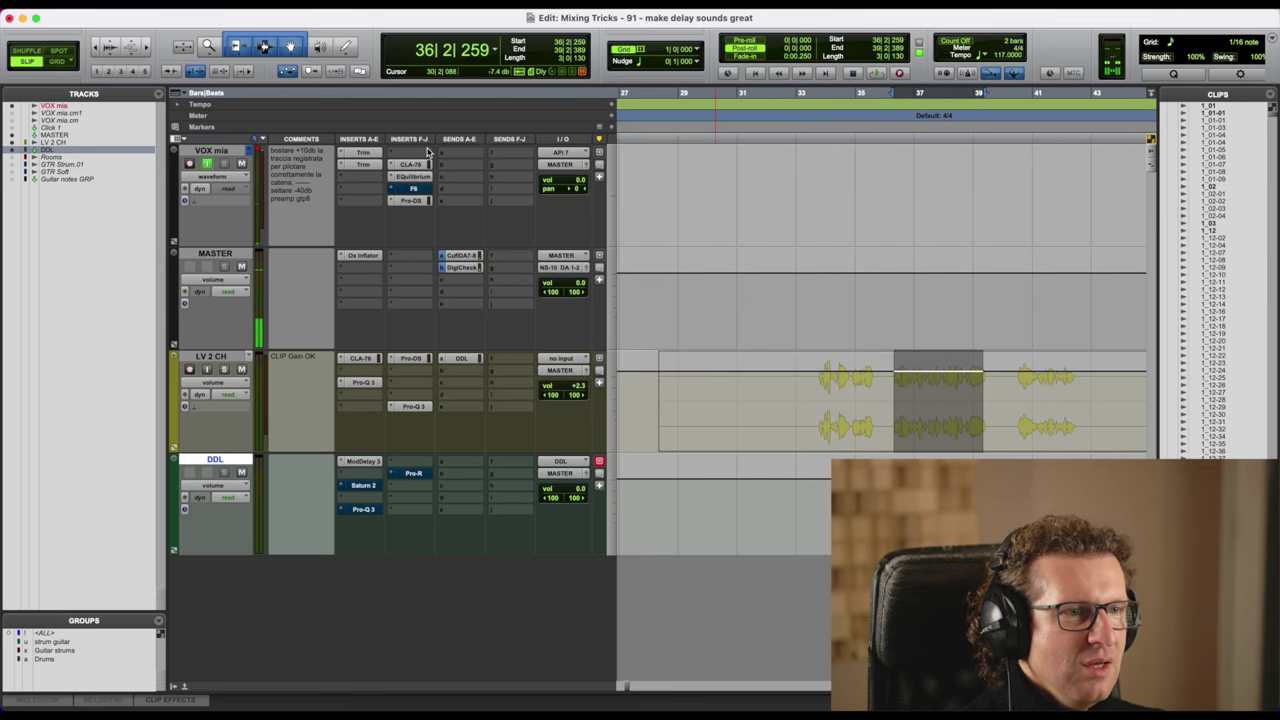
- Raise the LV 2 CH send to DDL to -10.0 dB and move its fader window clear of the vocal clip
click(477, 357)
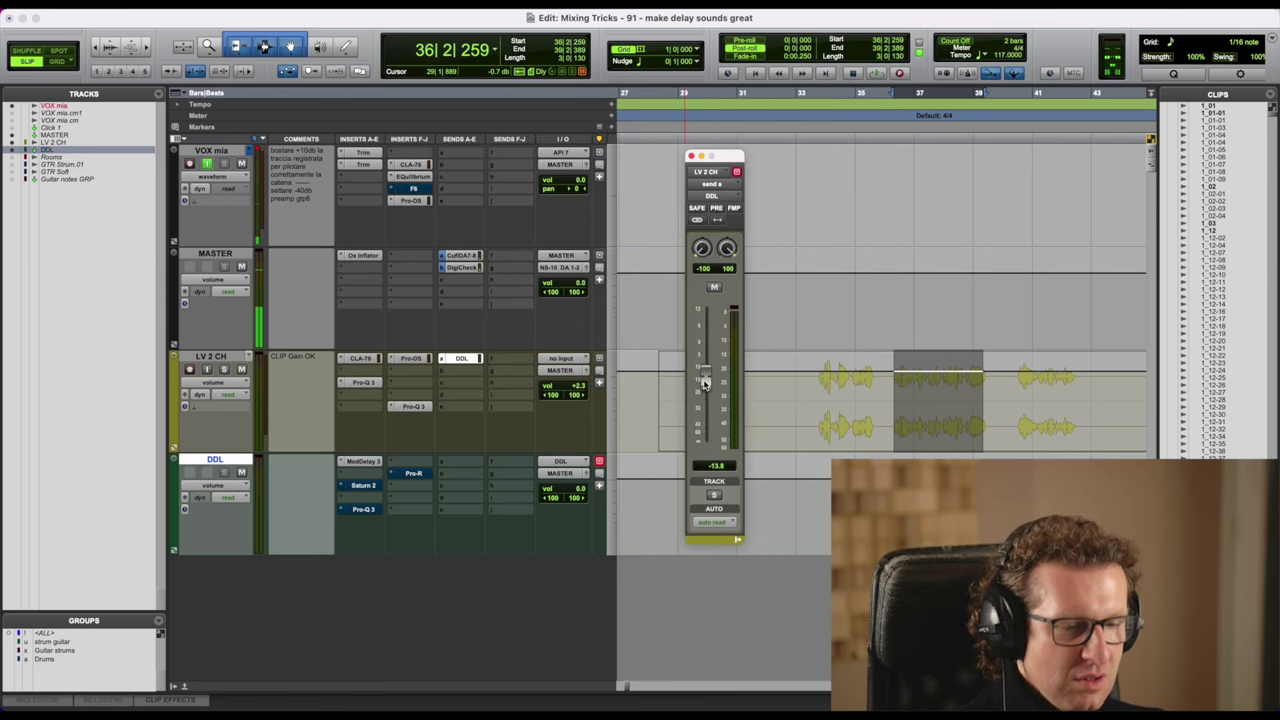
drag(703, 380, 705, 368)
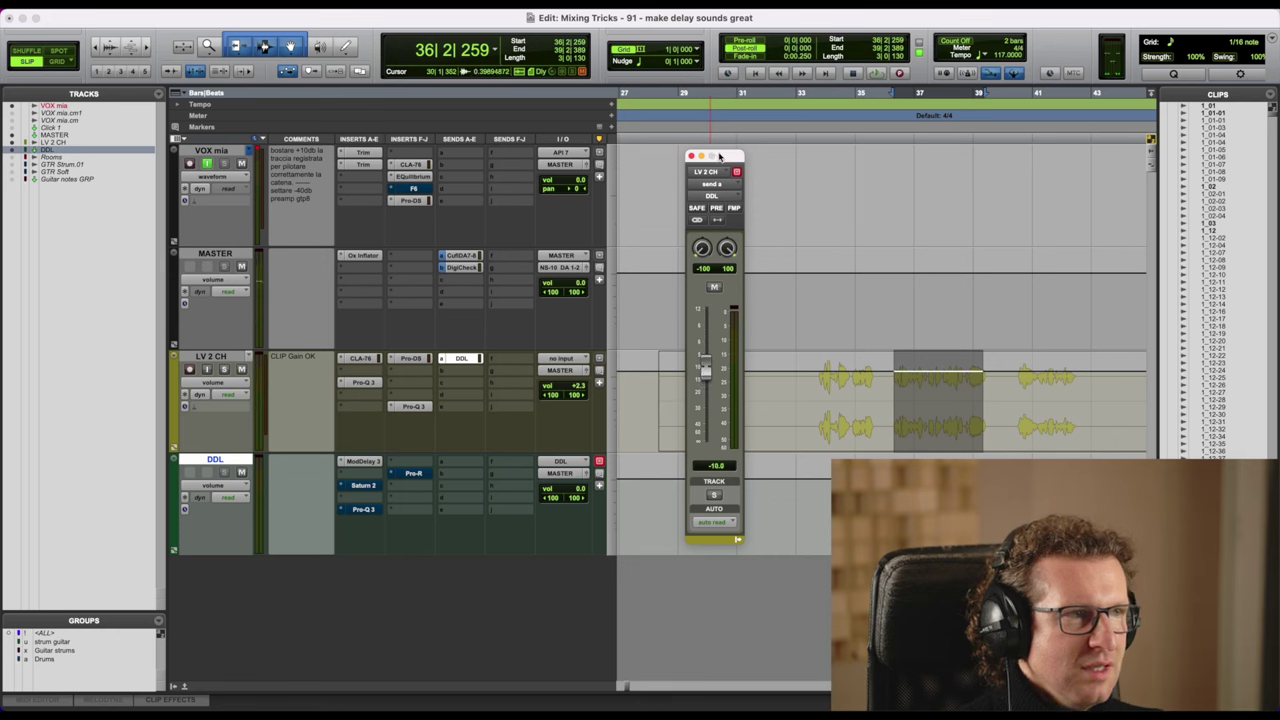
drag(722, 157, 657, 129)
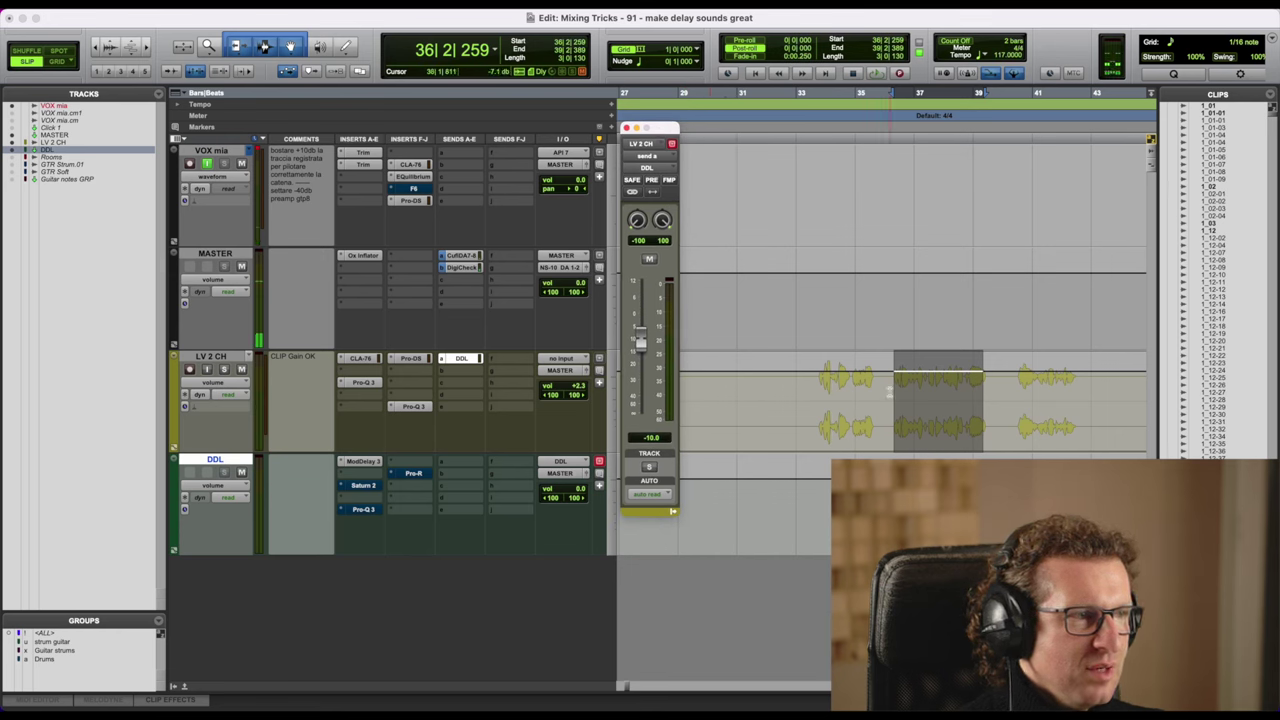
- Reselect the second LV 2 CH vocal phrase from bar 36 to 39 and audition it, reopening Mod Delay III for a second listen
drag(890, 398, 991, 405)
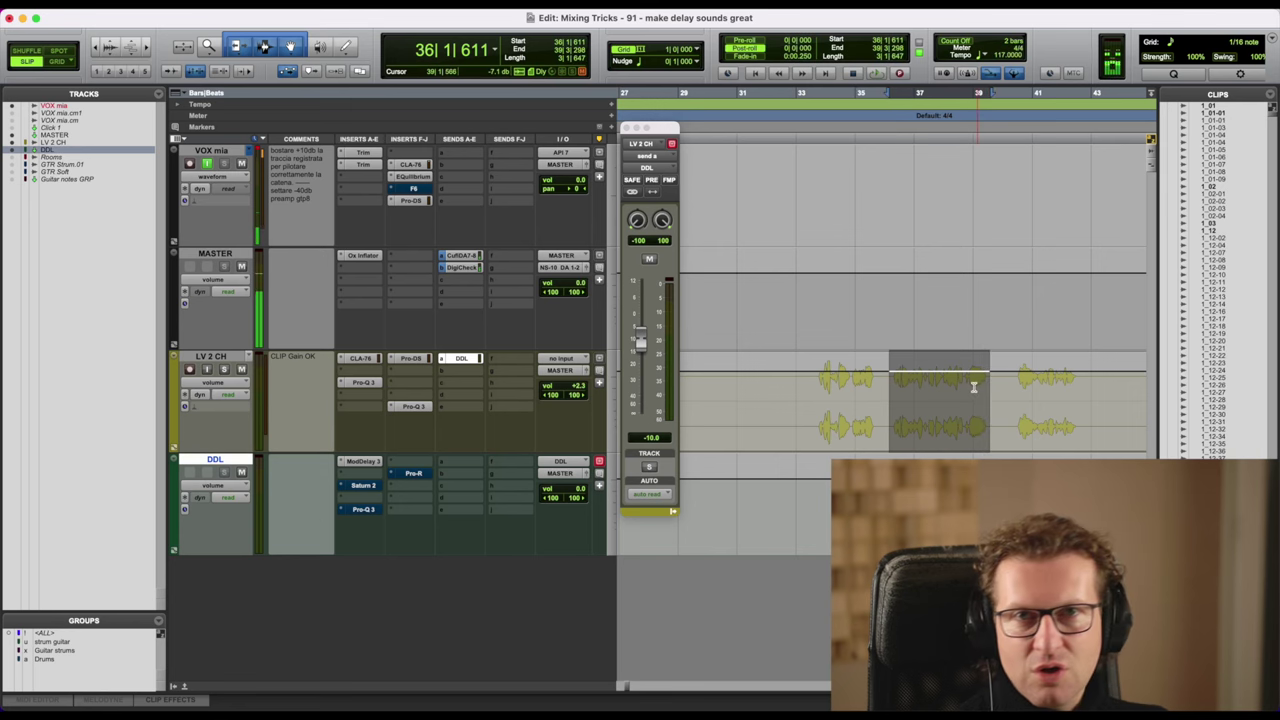
key(space)
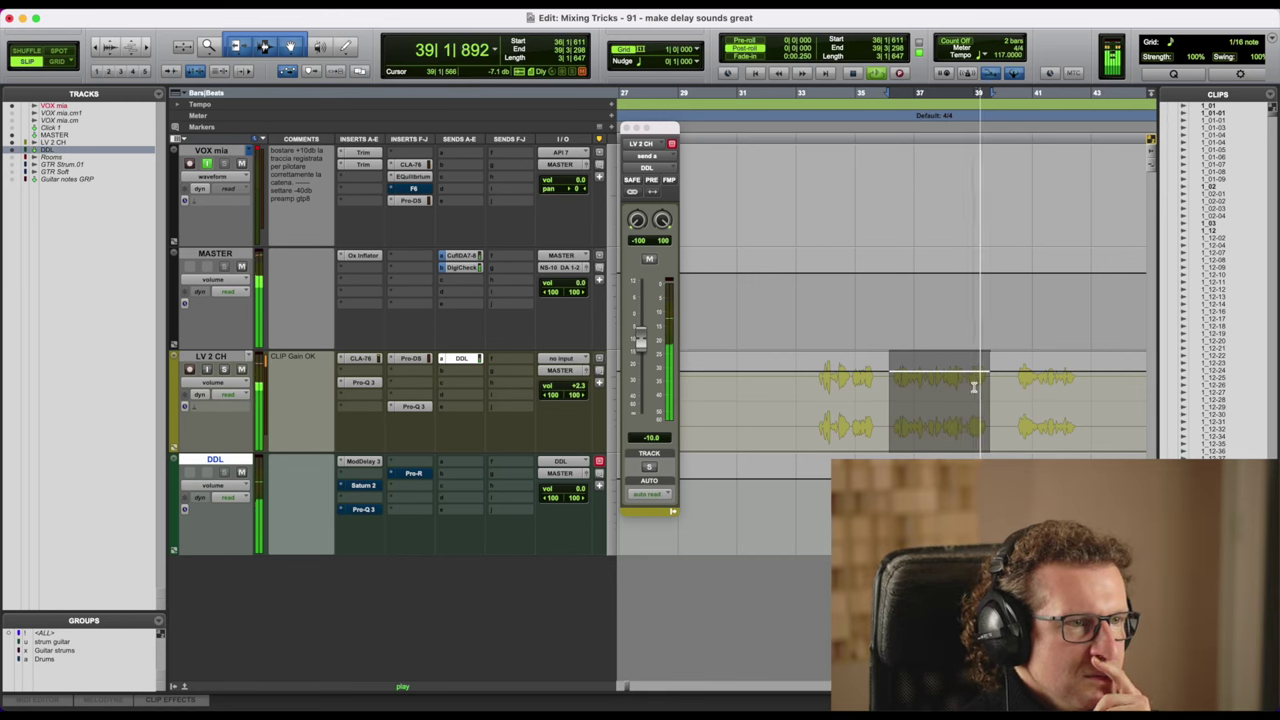
key(space)
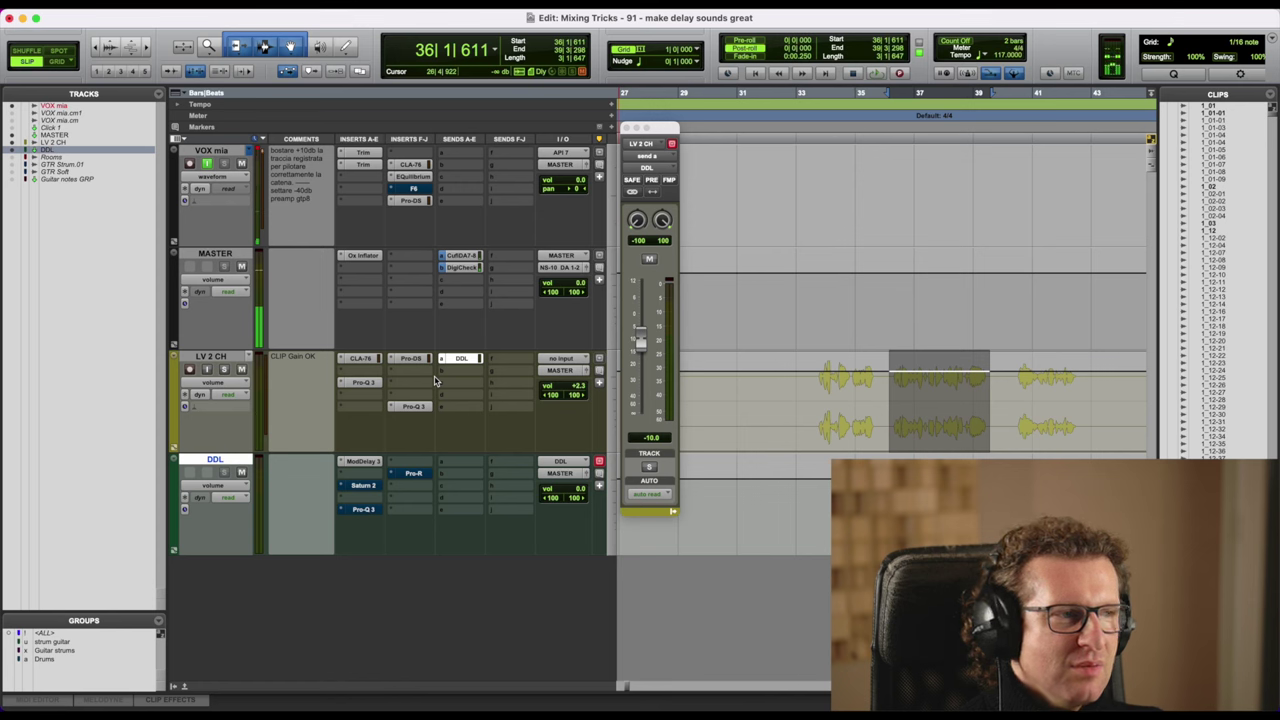
click(362, 462)
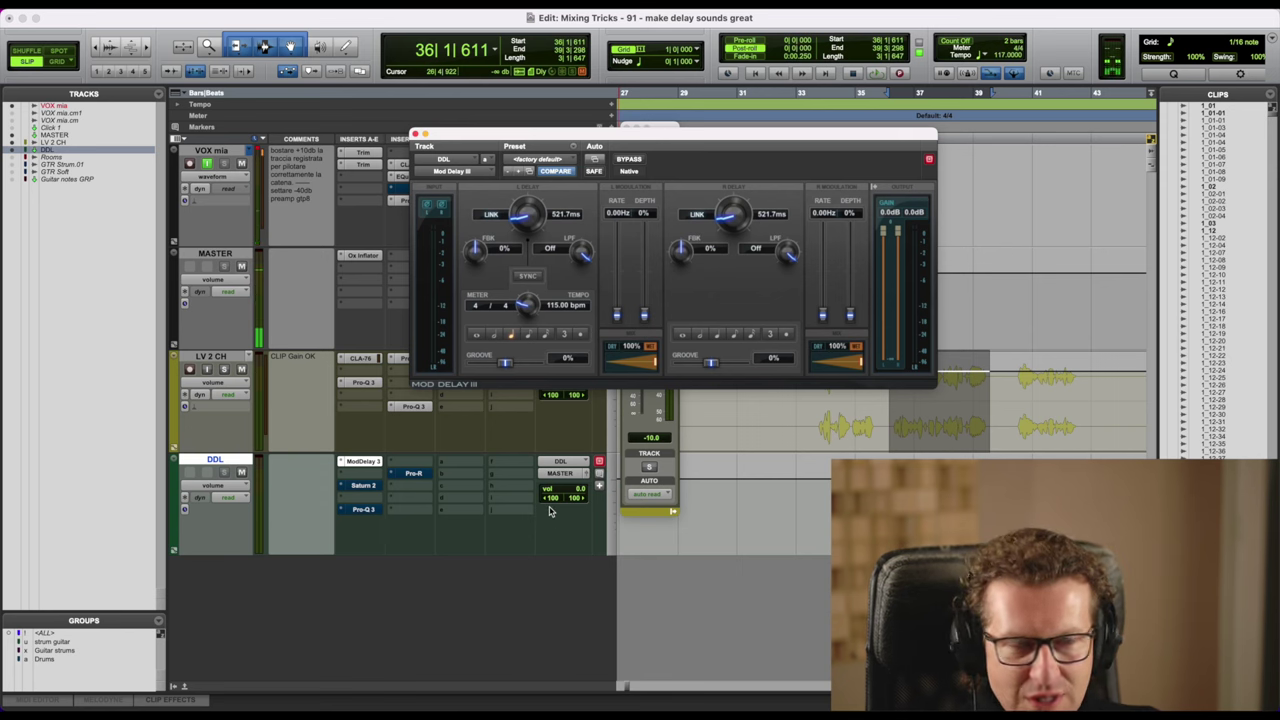
key(space)
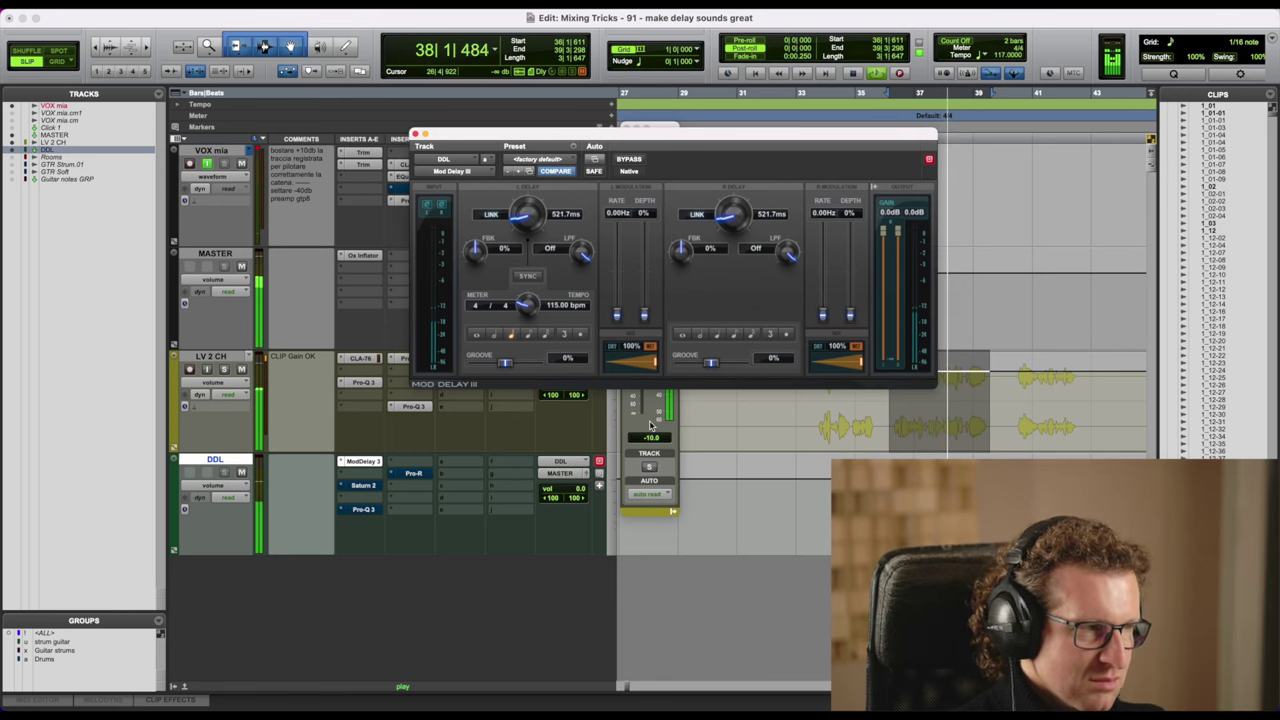
key(space)
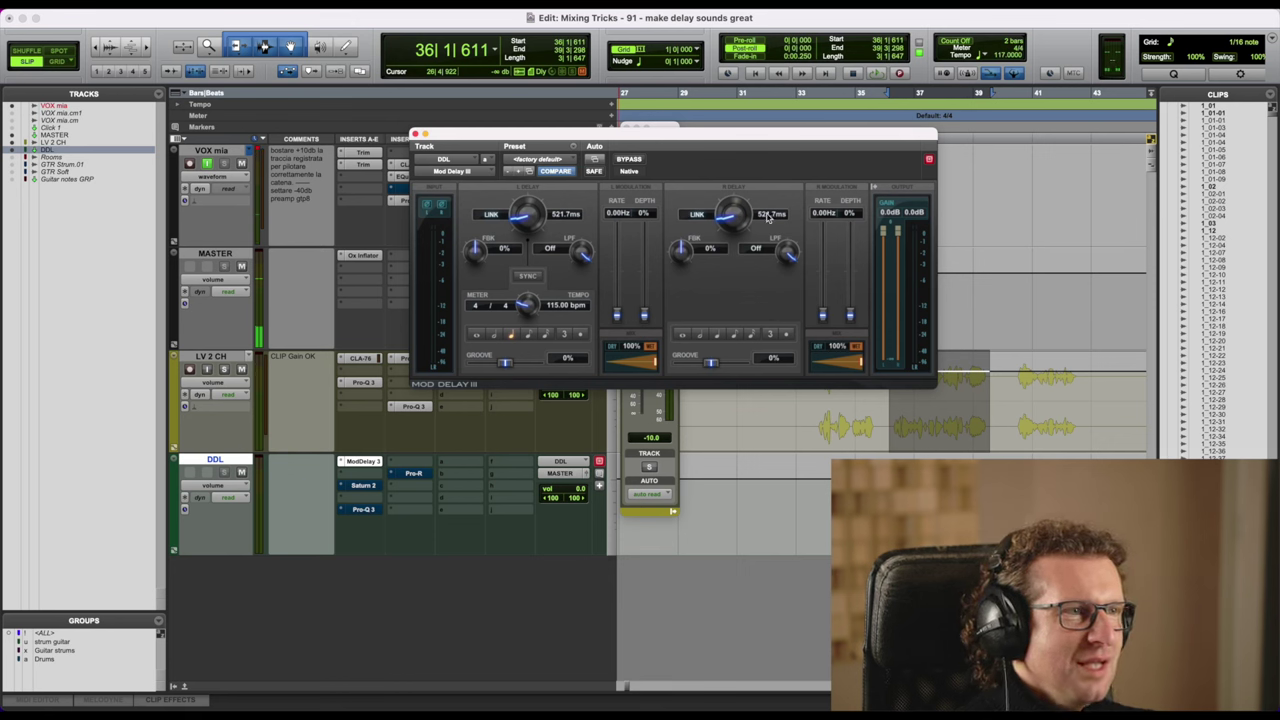
- Set the right channel's delay time in Mod Delay III to 531.7 ms and play the selected vocal phrase
click(768, 215)
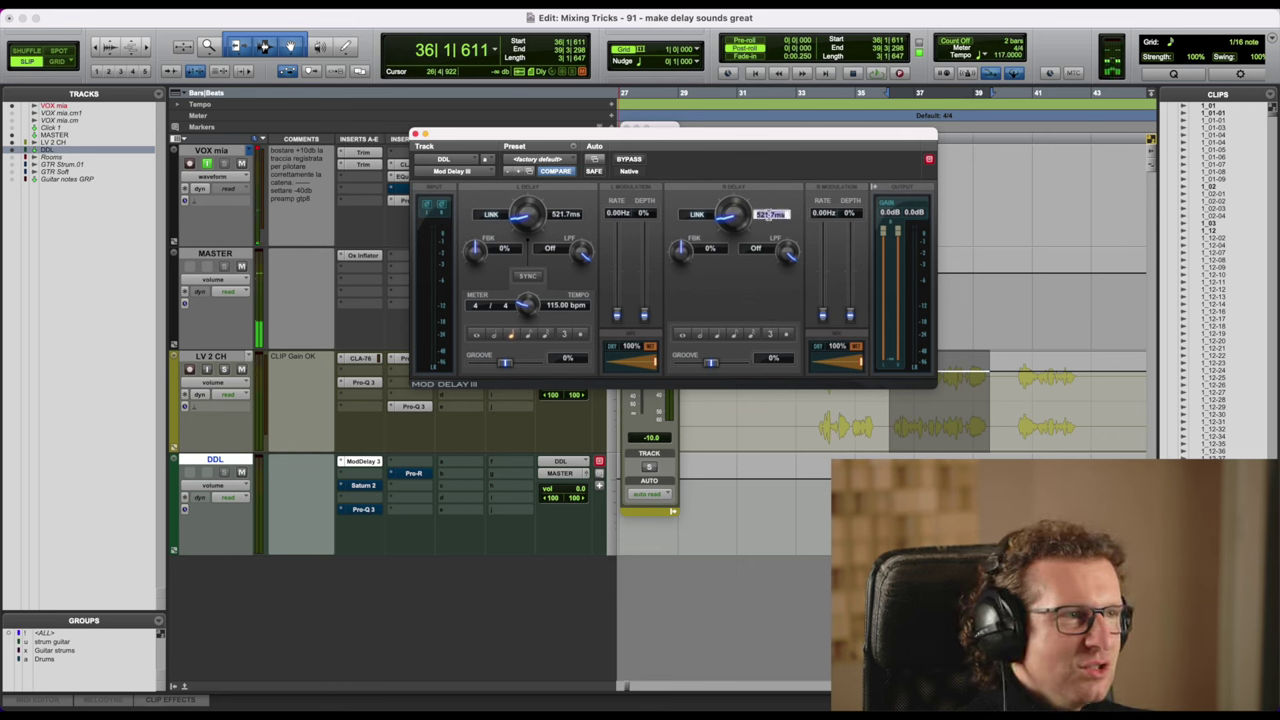
text(23)
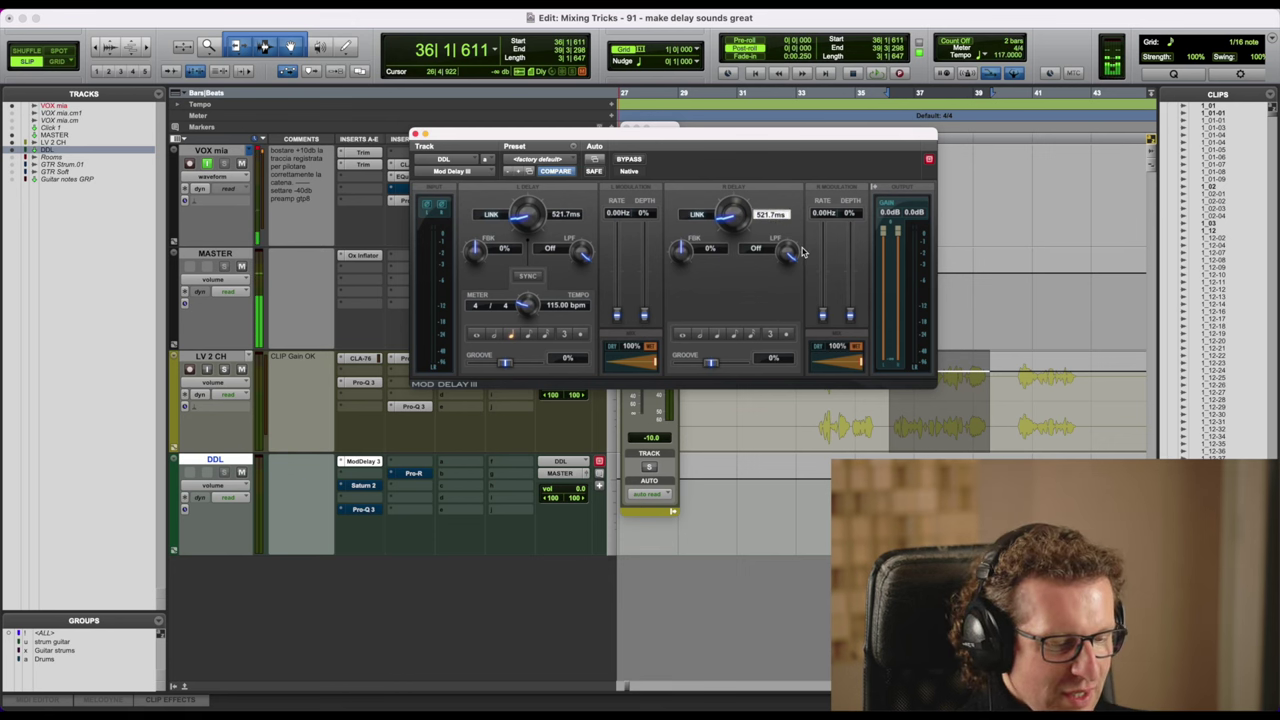
key(BackSpace)
text(3)
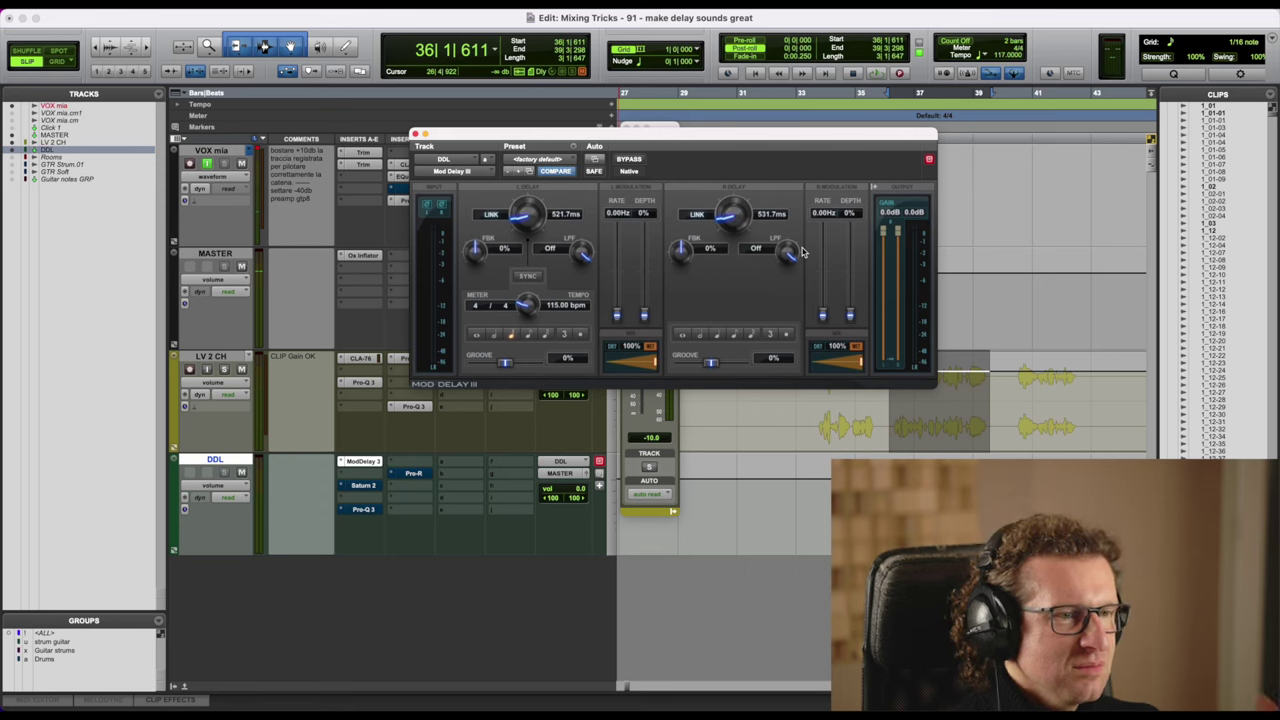
key(space)
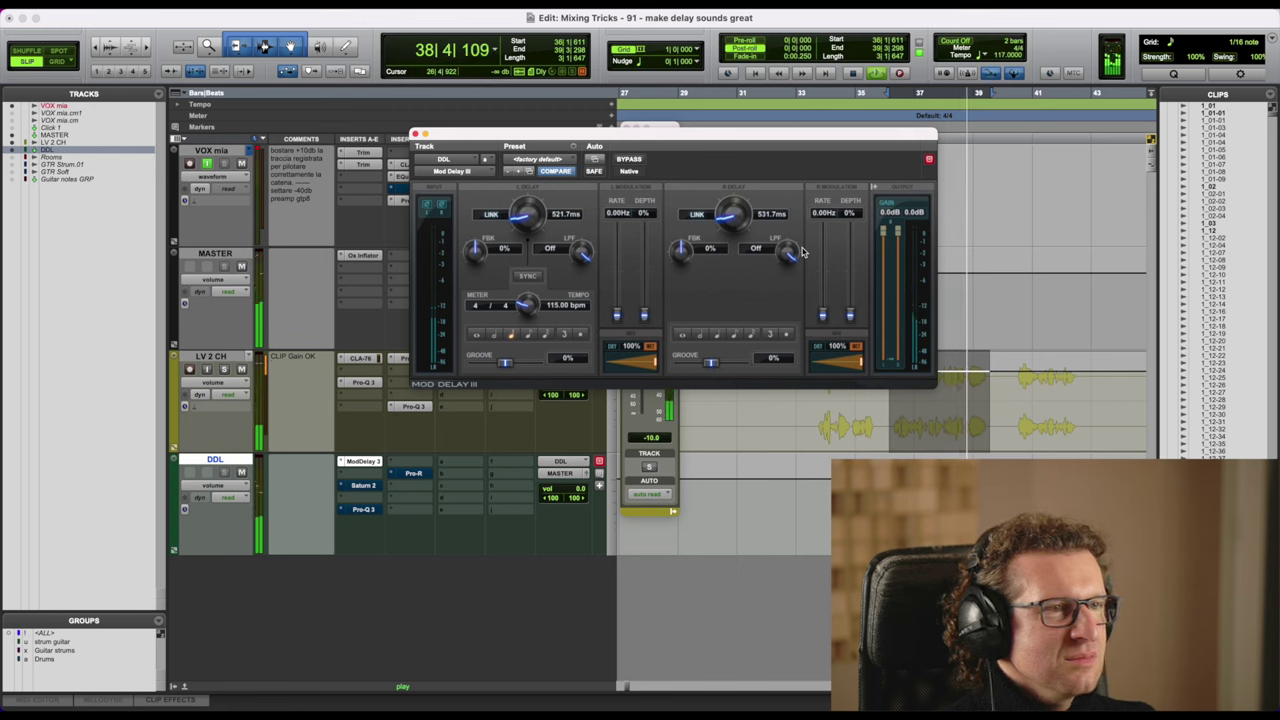
key(space)
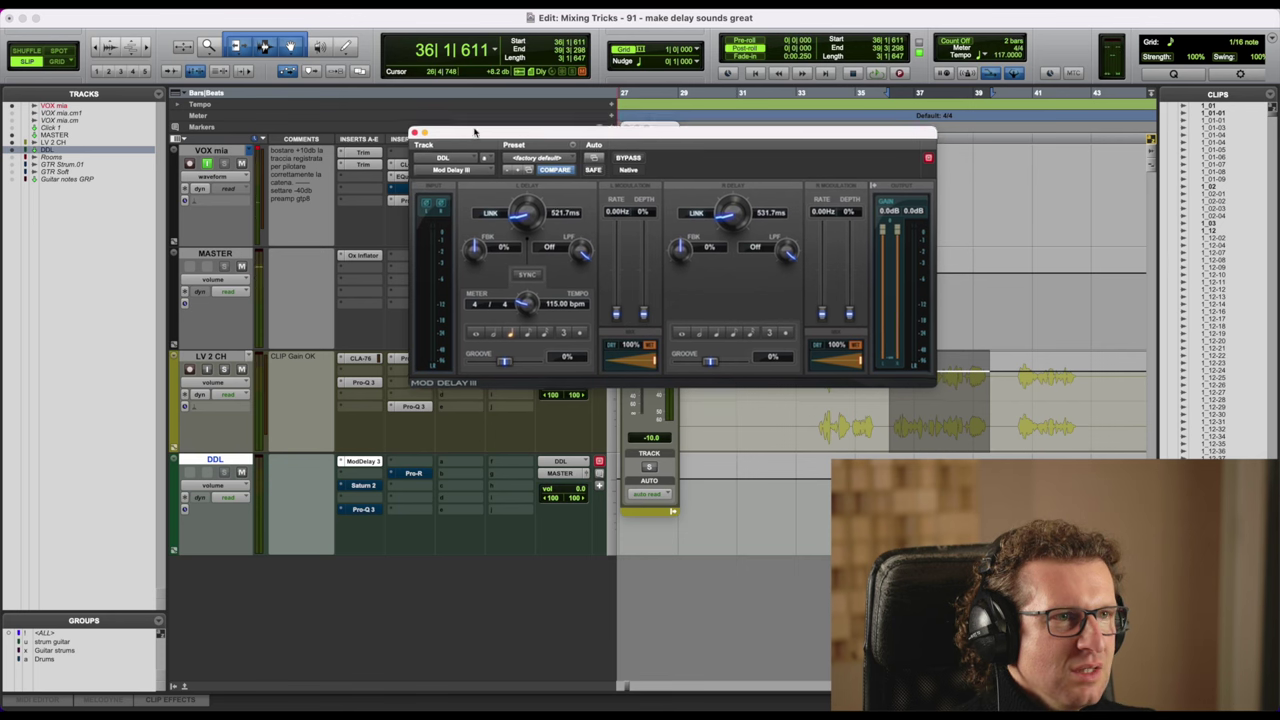
- Raise the LV 2 CH send to DDL to -5.0 dB during playback, and close the send and Mod Delay III windows
drag(477, 137, 477, 72)
key(space)
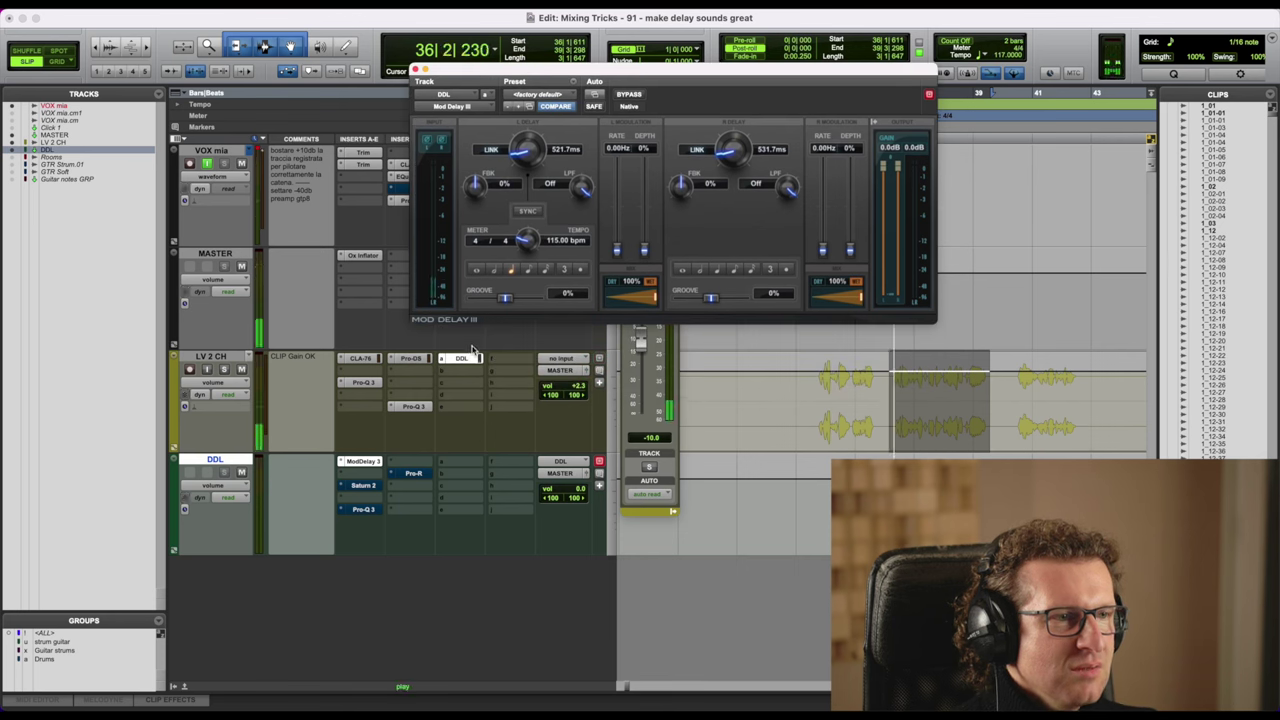
drag(626, 67, 608, 440)
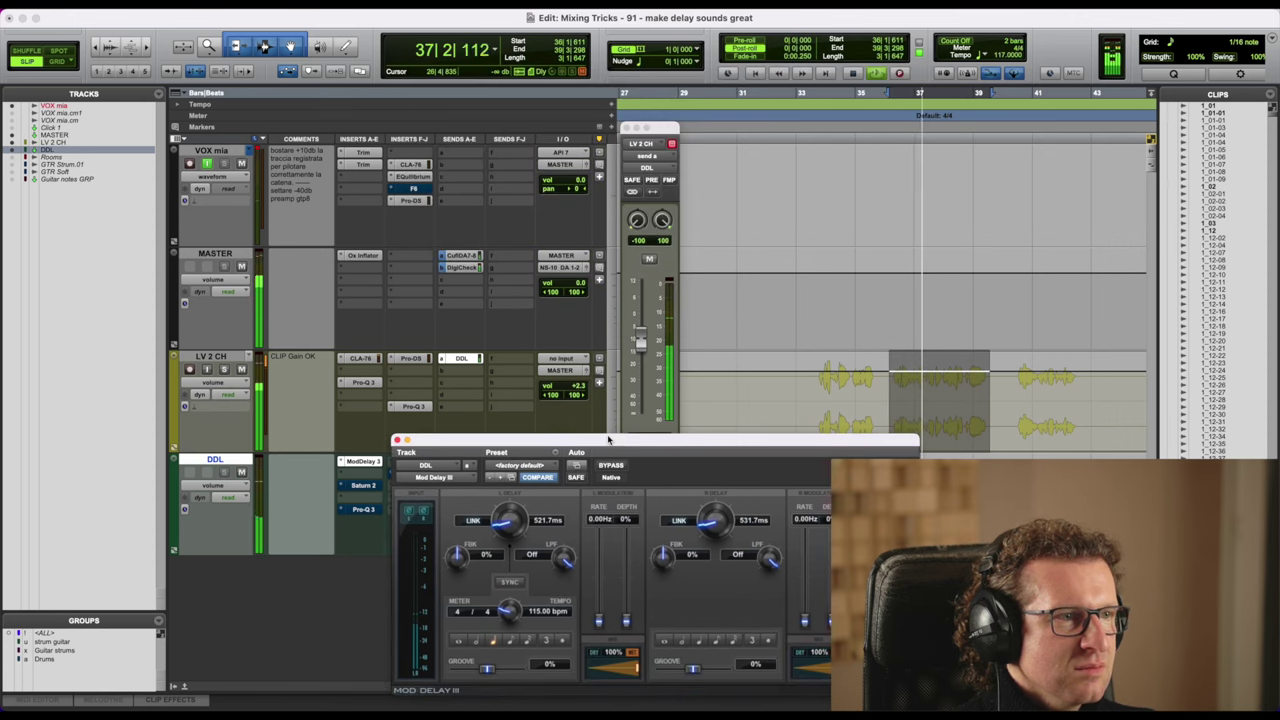
click(645, 305)
drag(645, 305, 651, 217)
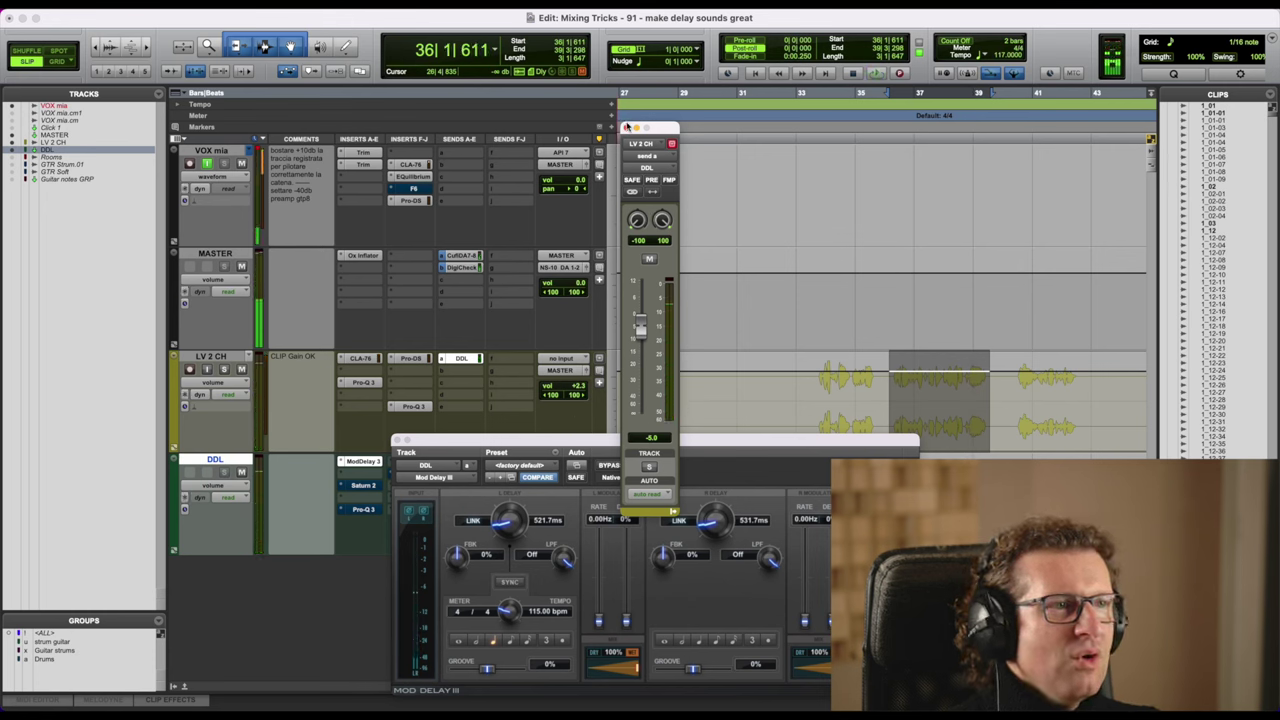
click(627, 128)
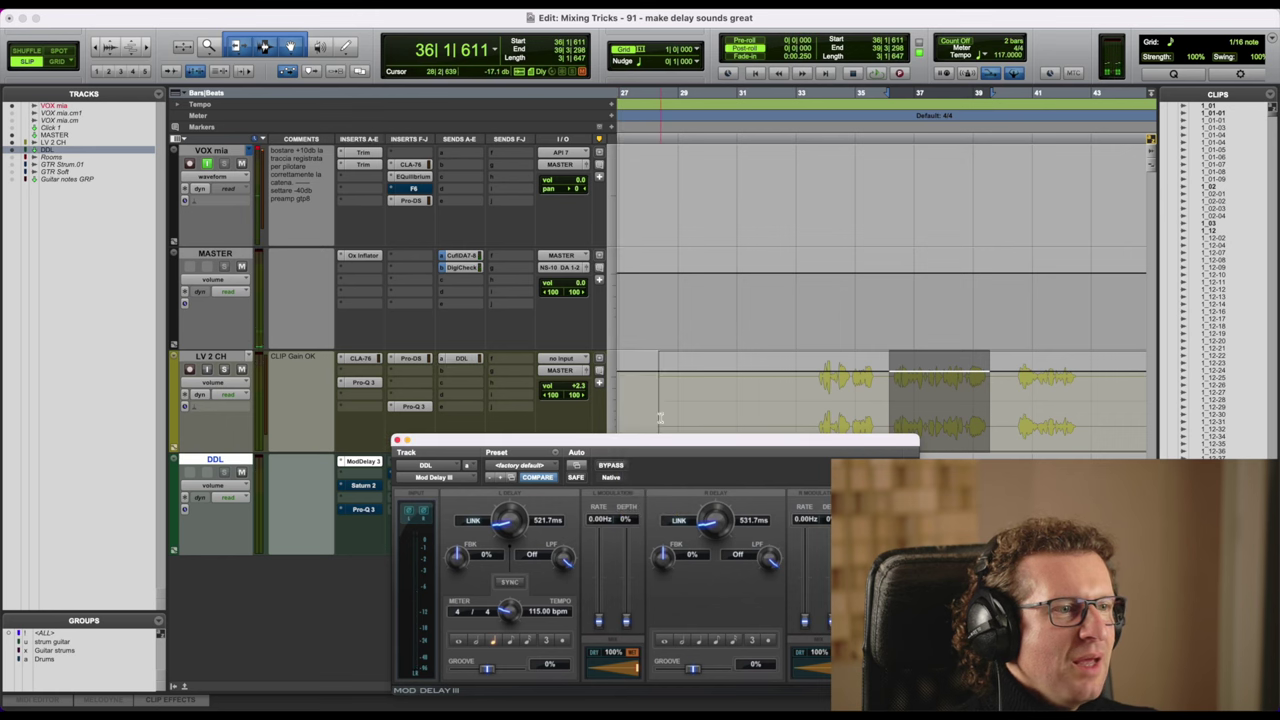
drag(647, 441, 551, 145)
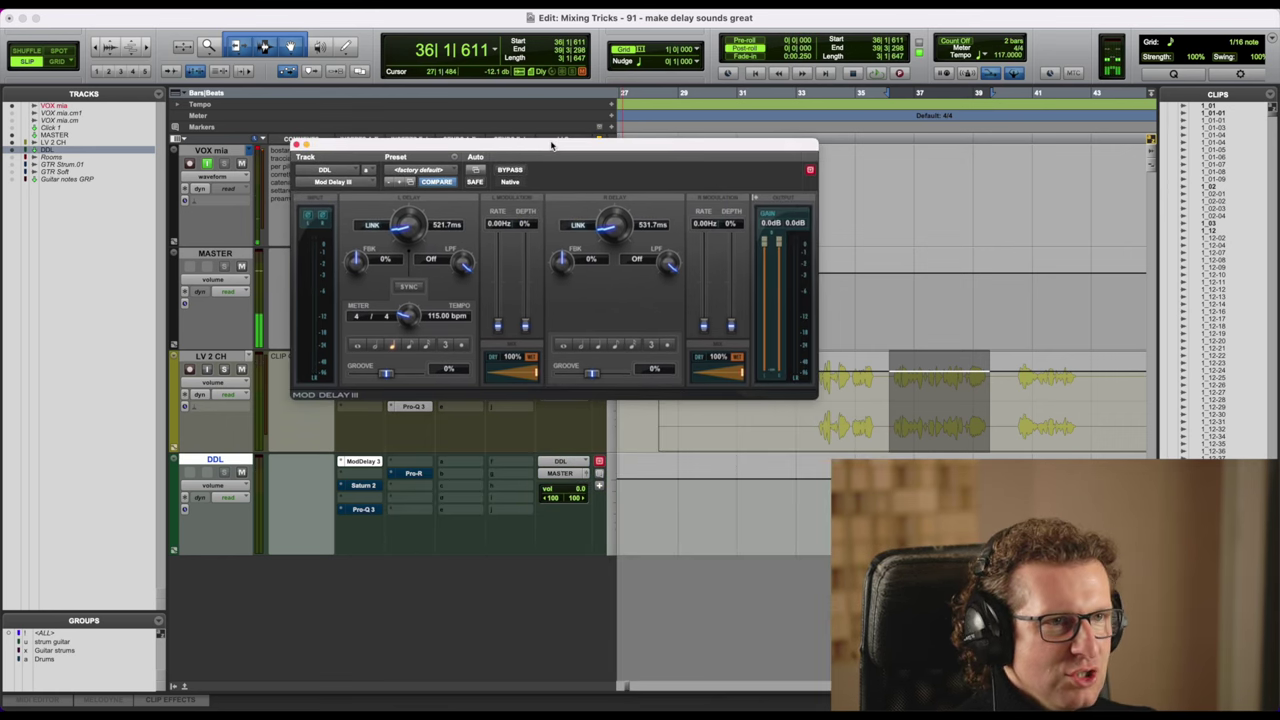
click(296, 146)
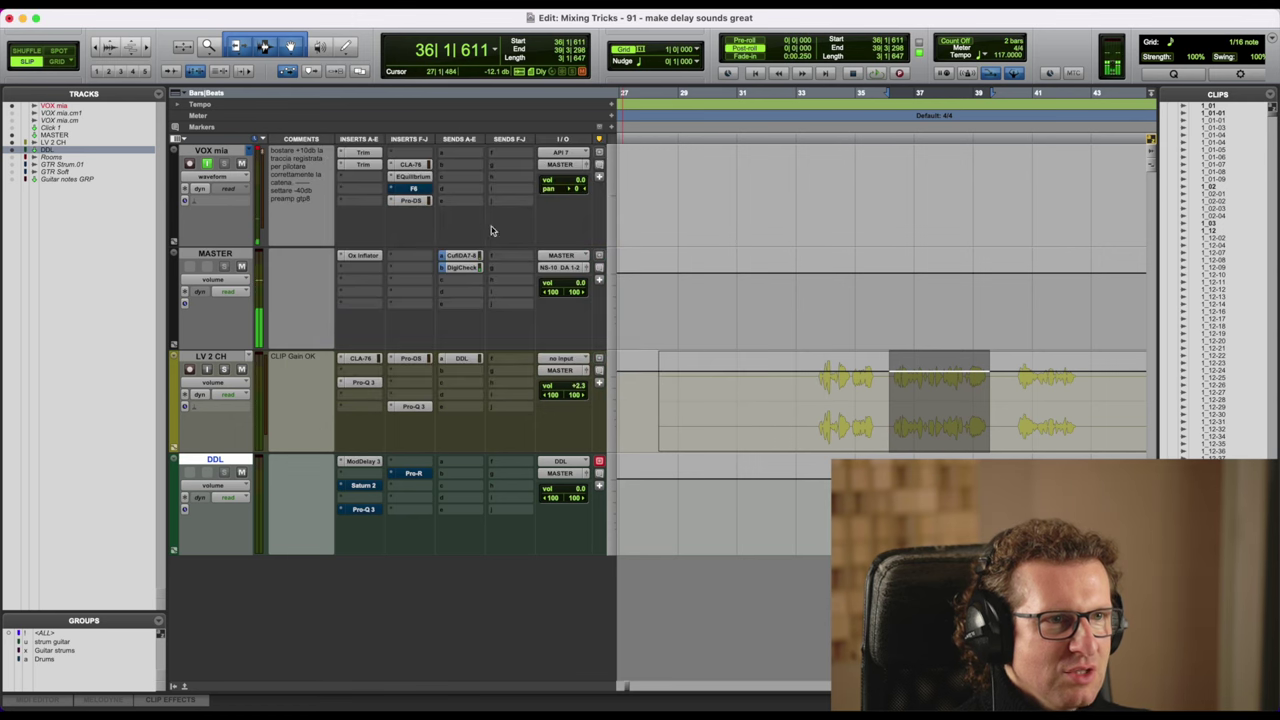
- Switch the LV 2 CH send to DDL to pre-fader, pull the LV 2 CH volume fully down, and play the phrase to hear only the delay
click(462, 358)
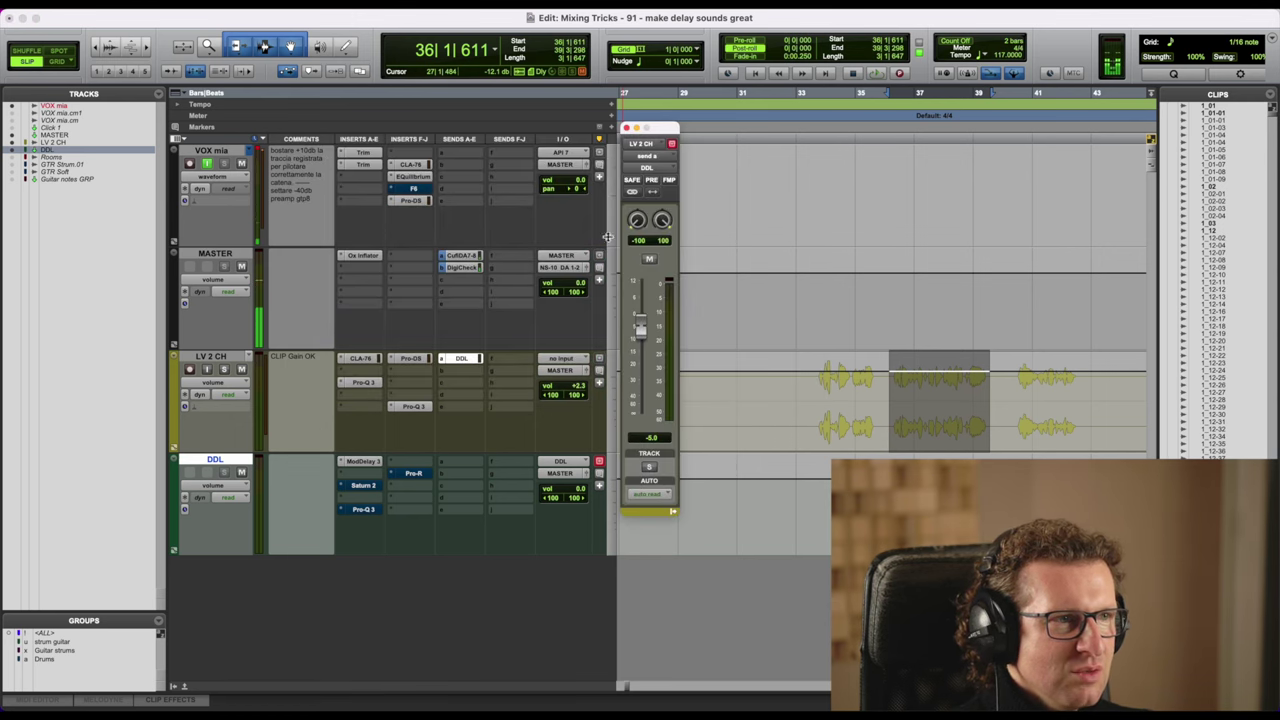
click(652, 181)
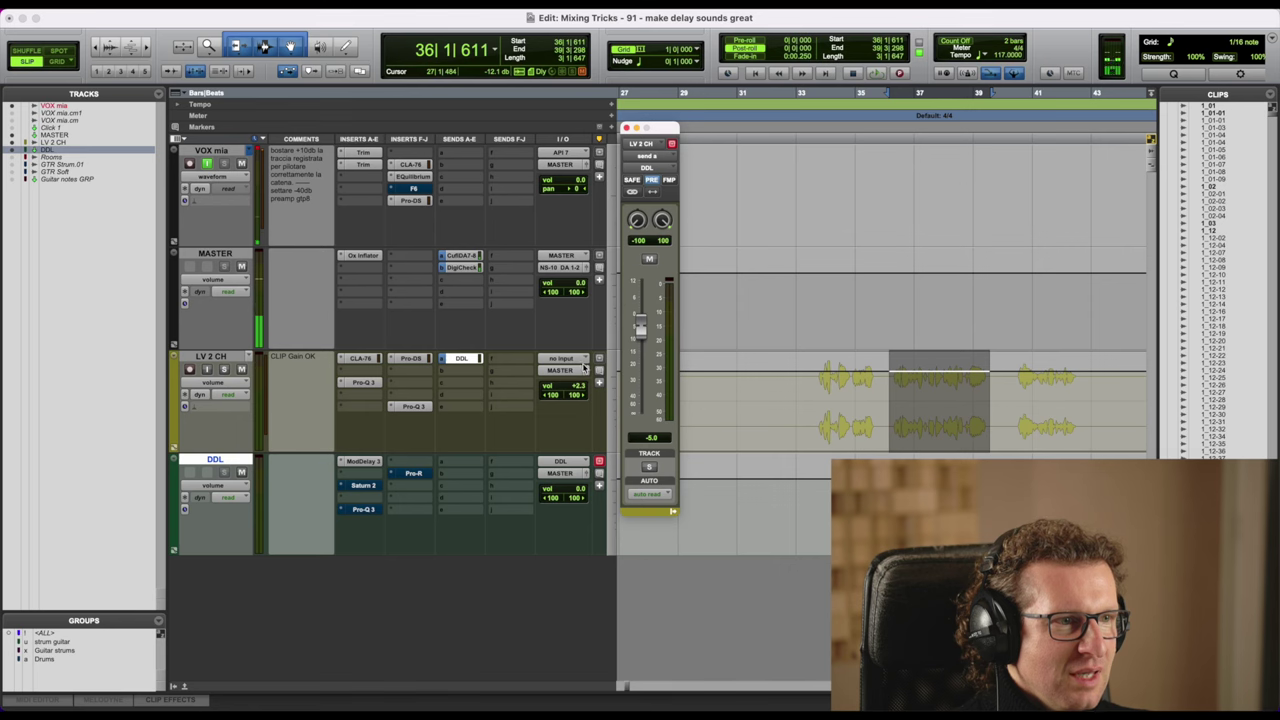
drag(578, 386, 591, 514)
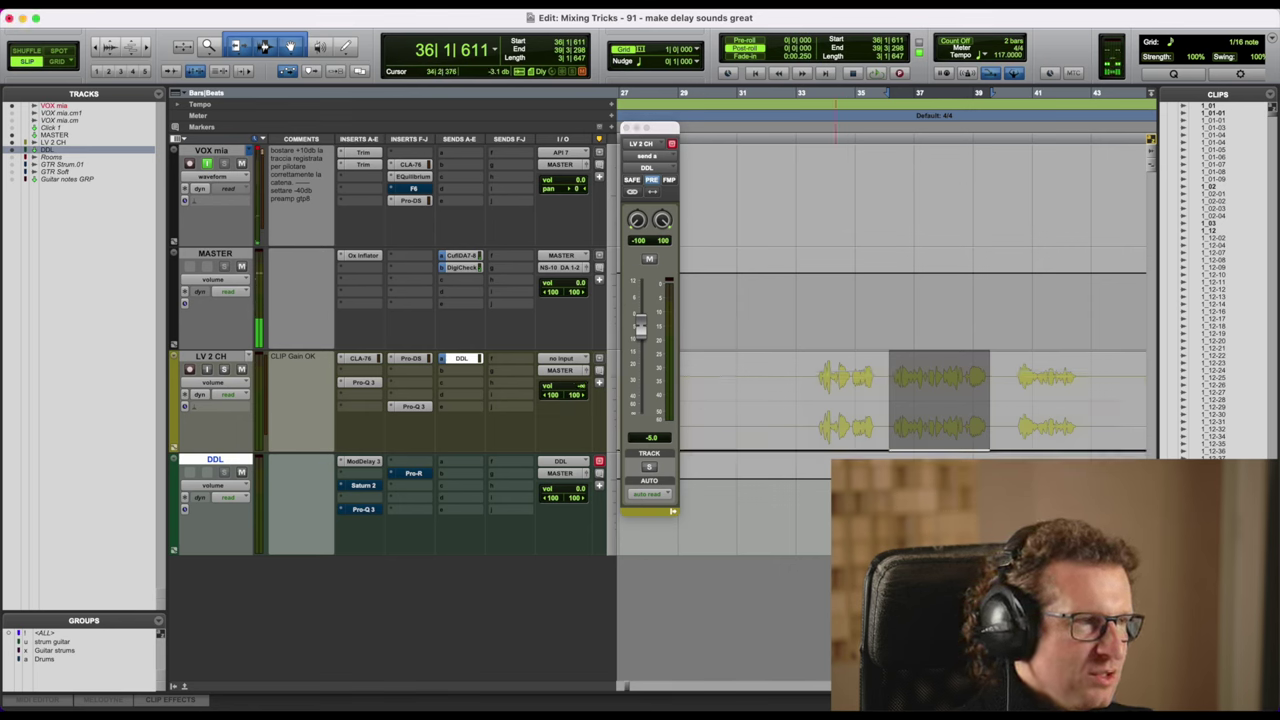
key(space)
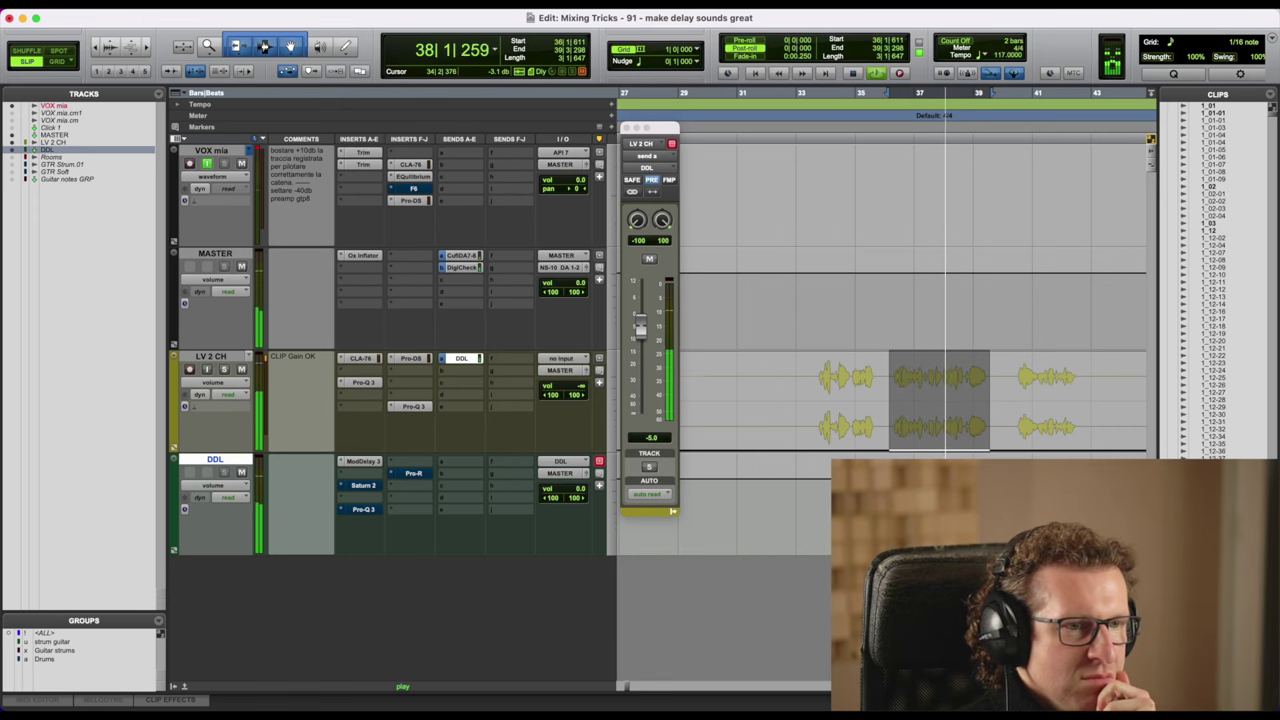
key(space)
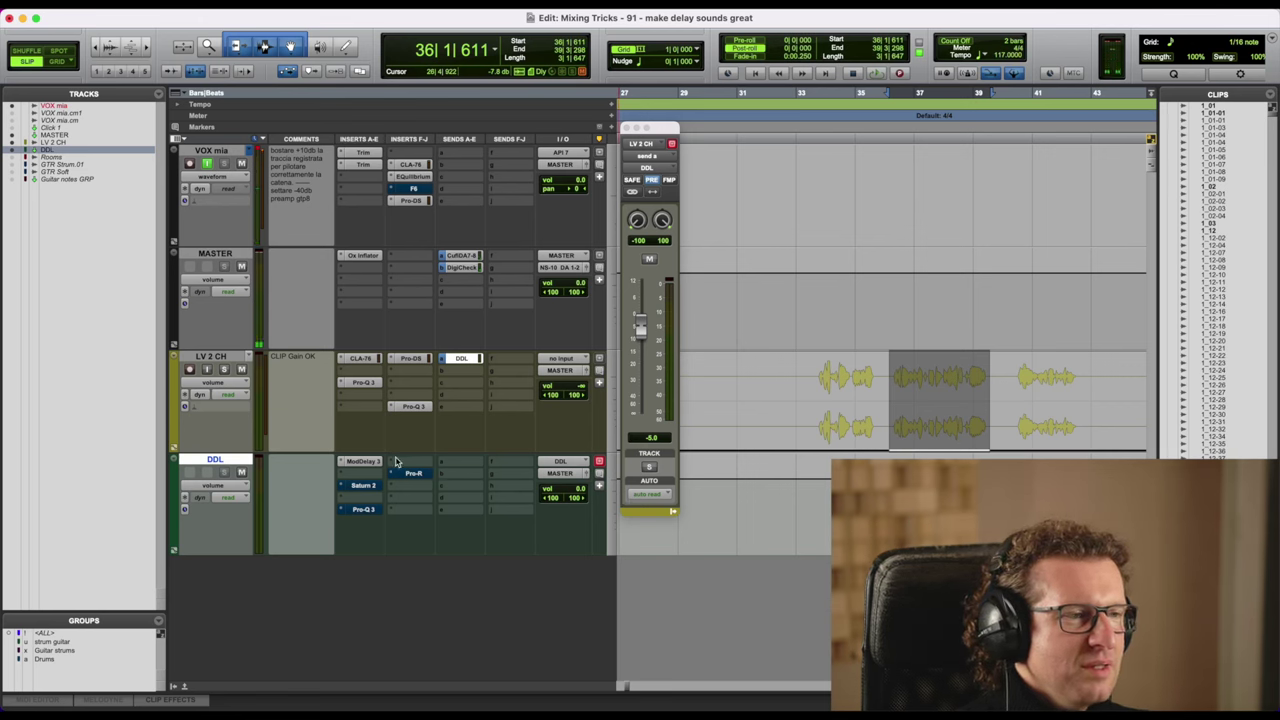
- Set the feedback to 25% on both channels of DDL's Mod Delay III and play the selected vocal phrase
click(375, 463)
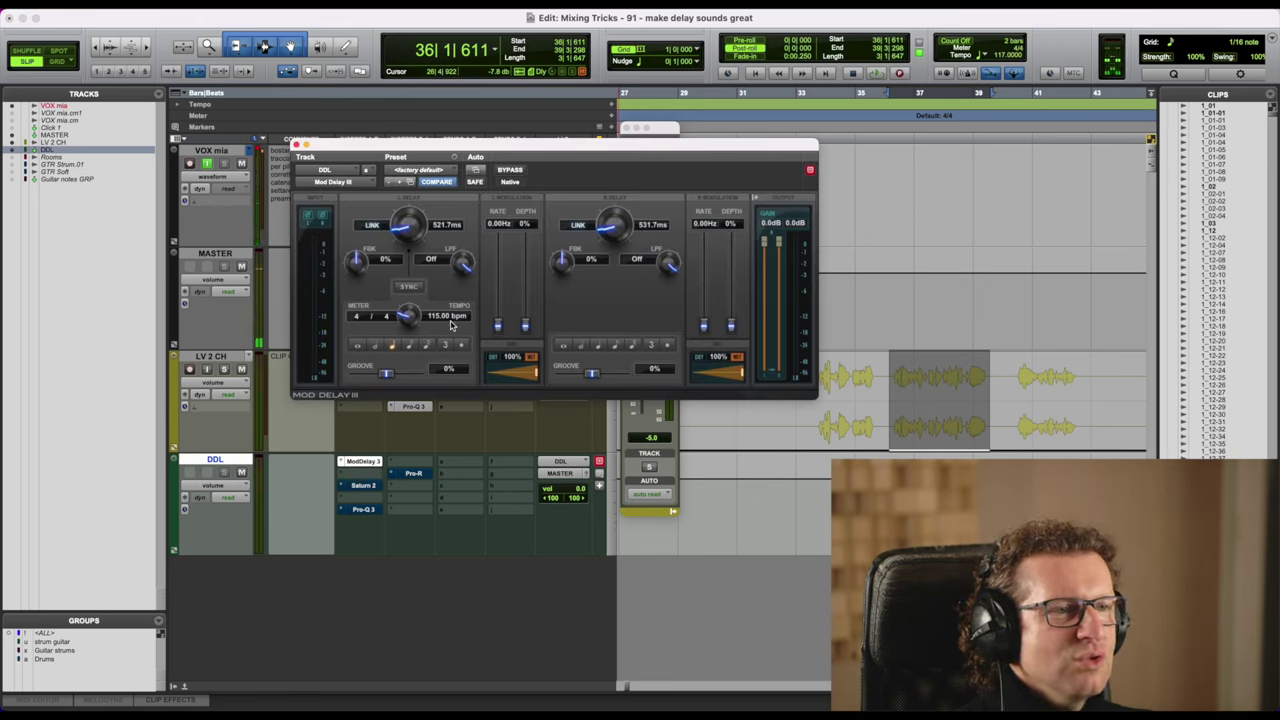
click(381, 259)
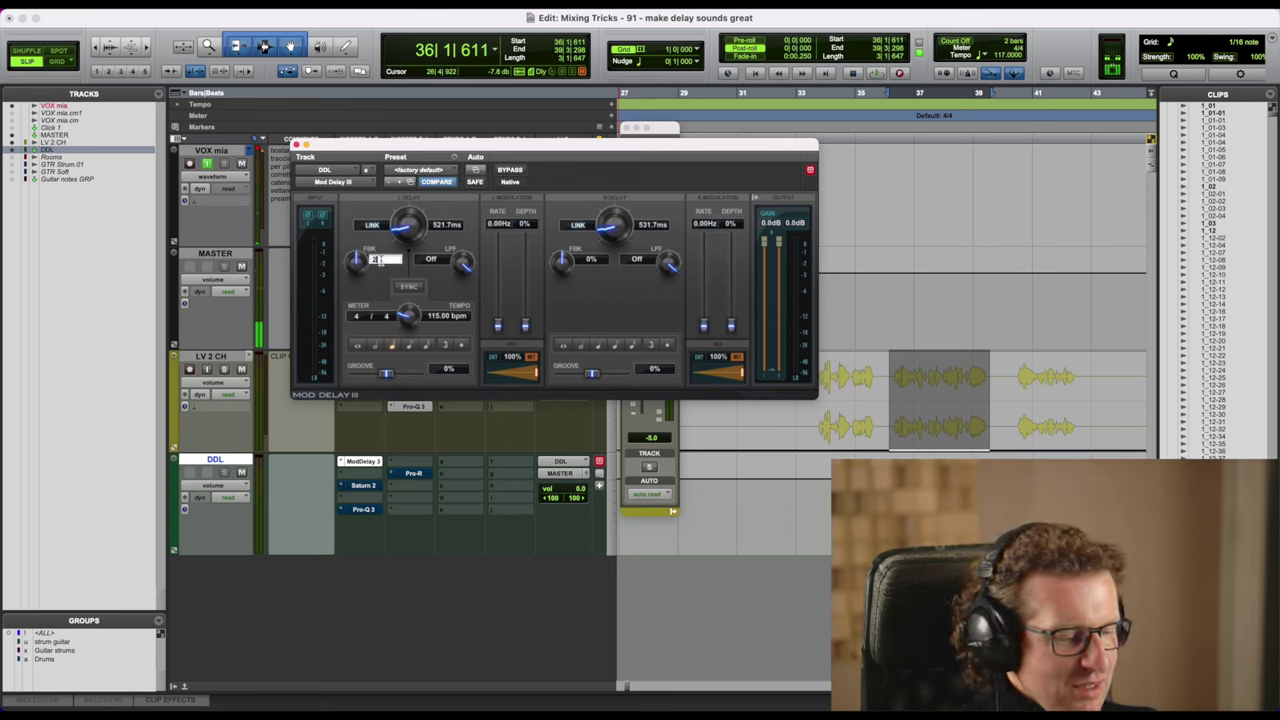
text(25)
key(Return)
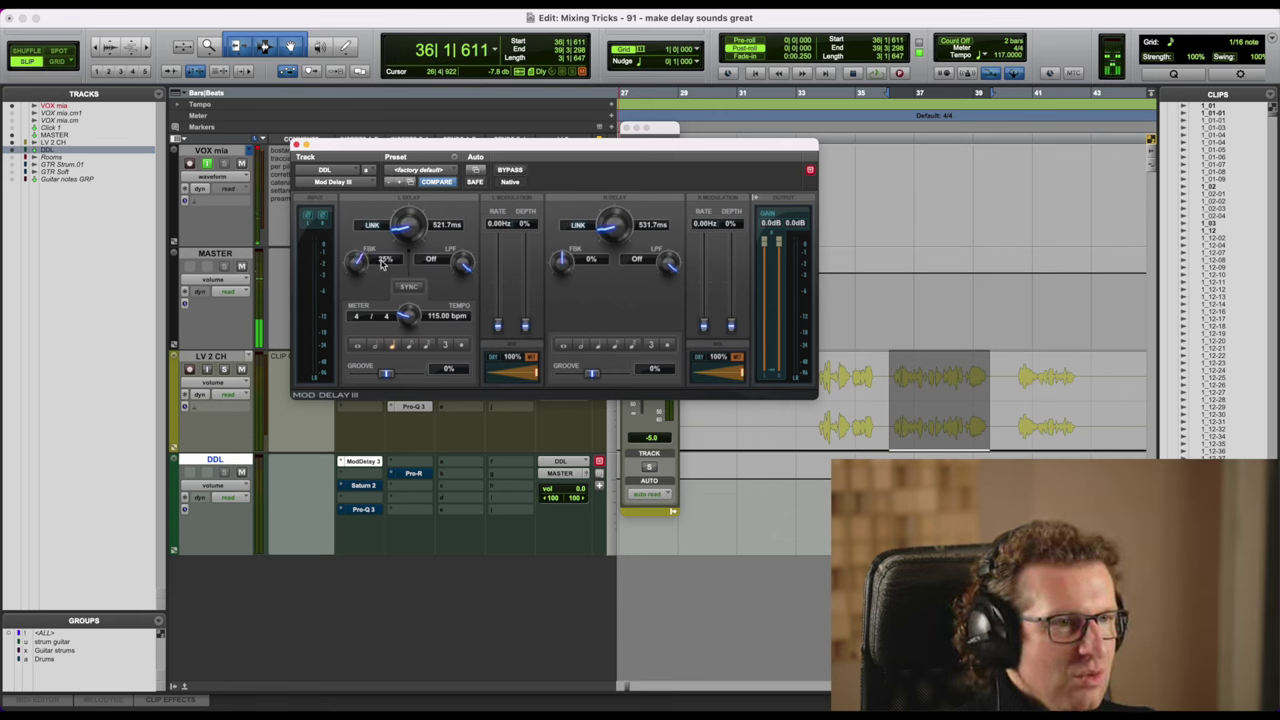
click(588, 259)
text(25)
key(Return)
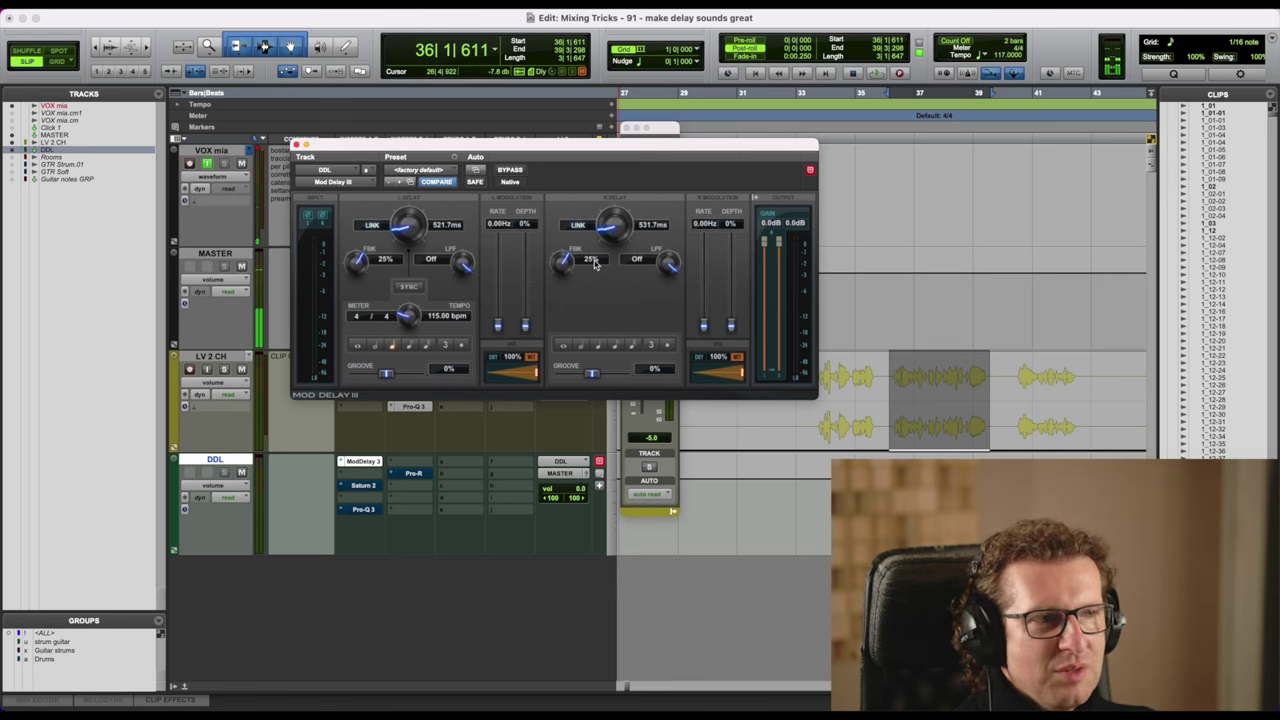
key(space)
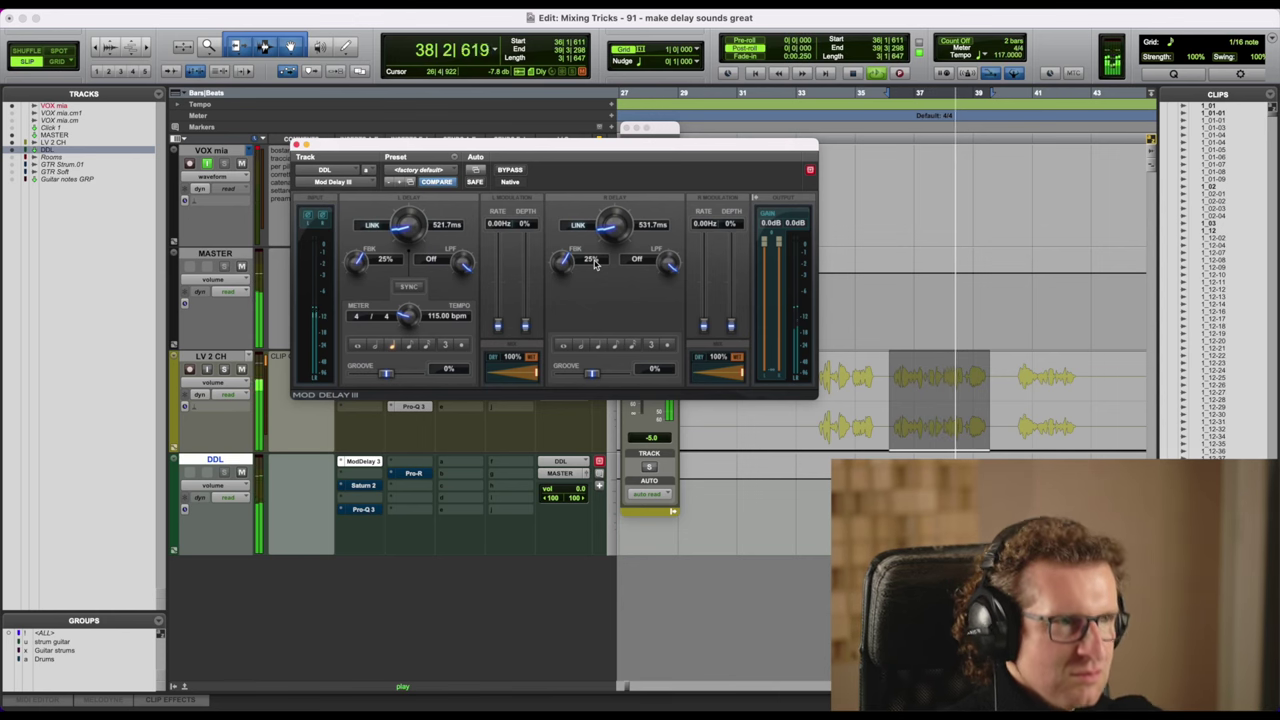
key(space)
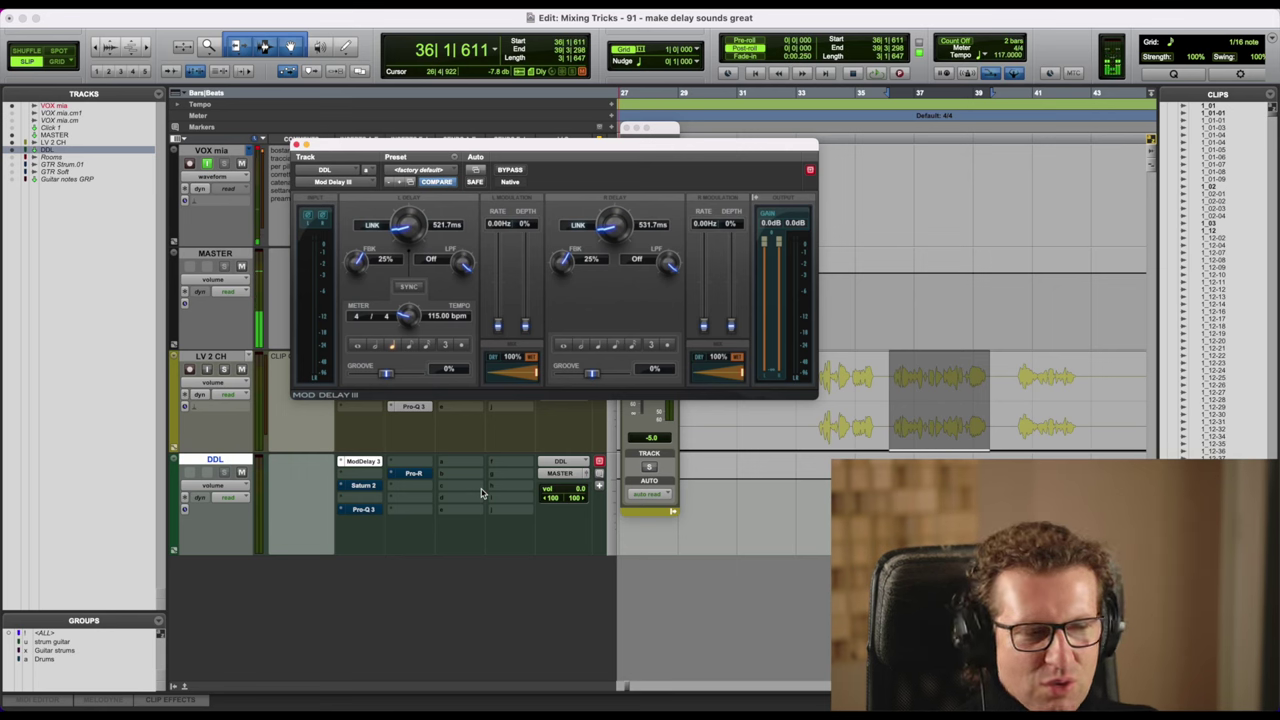
- Open Saturn 2 on the DDL track, take it out of bypass, and raise its Warm Tape Drive to about 93% during playback
click(363, 485)
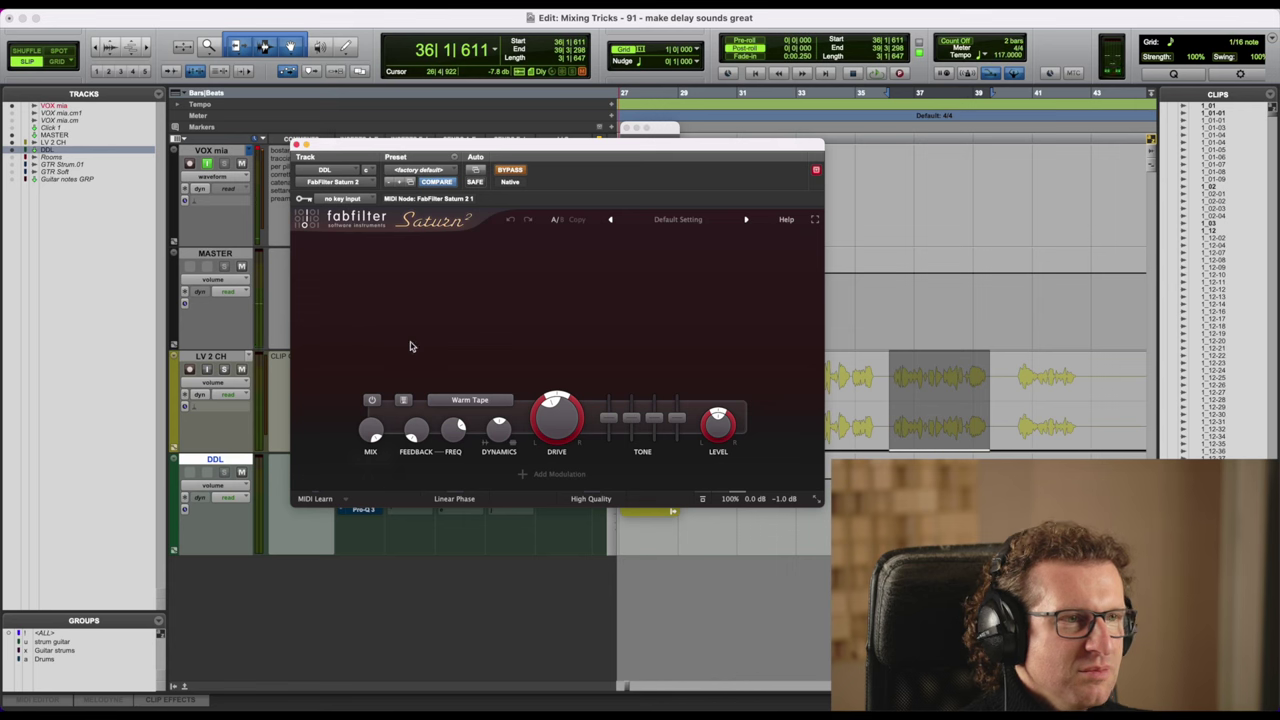
key(space)
click(511, 171)
mouse_move(563, 428)
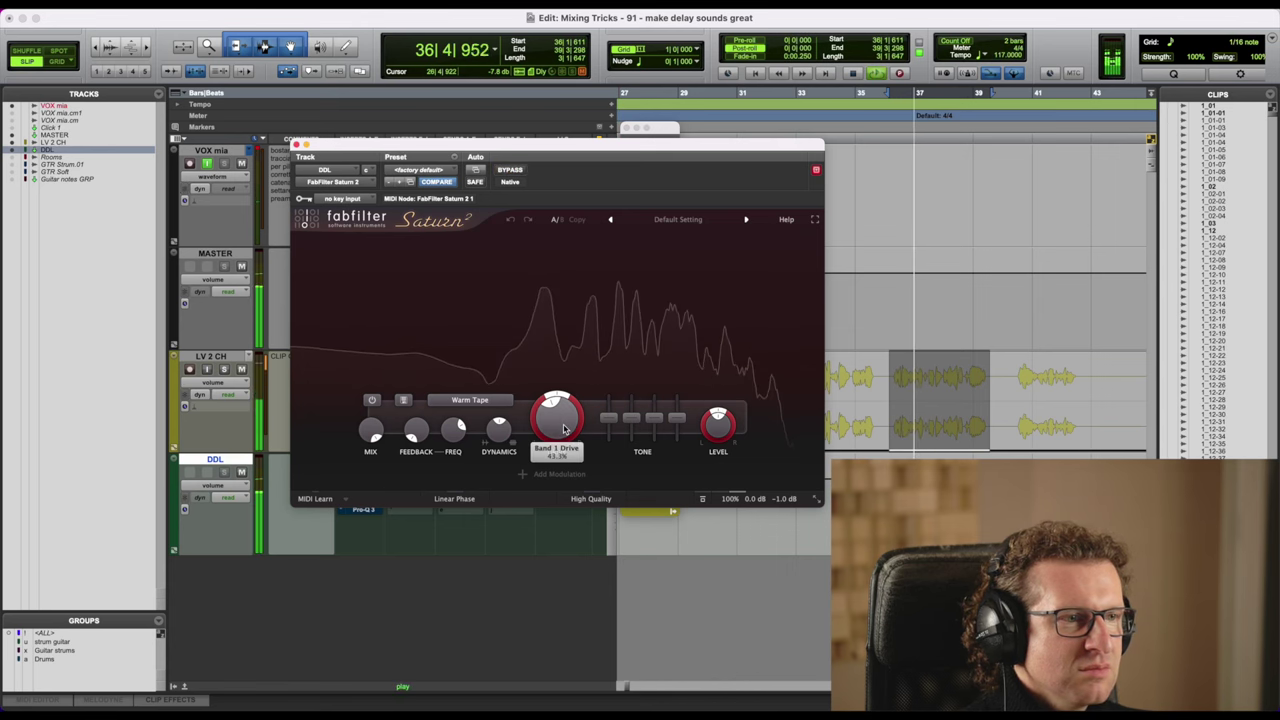
drag(563, 428, 560, 306)
key(space)
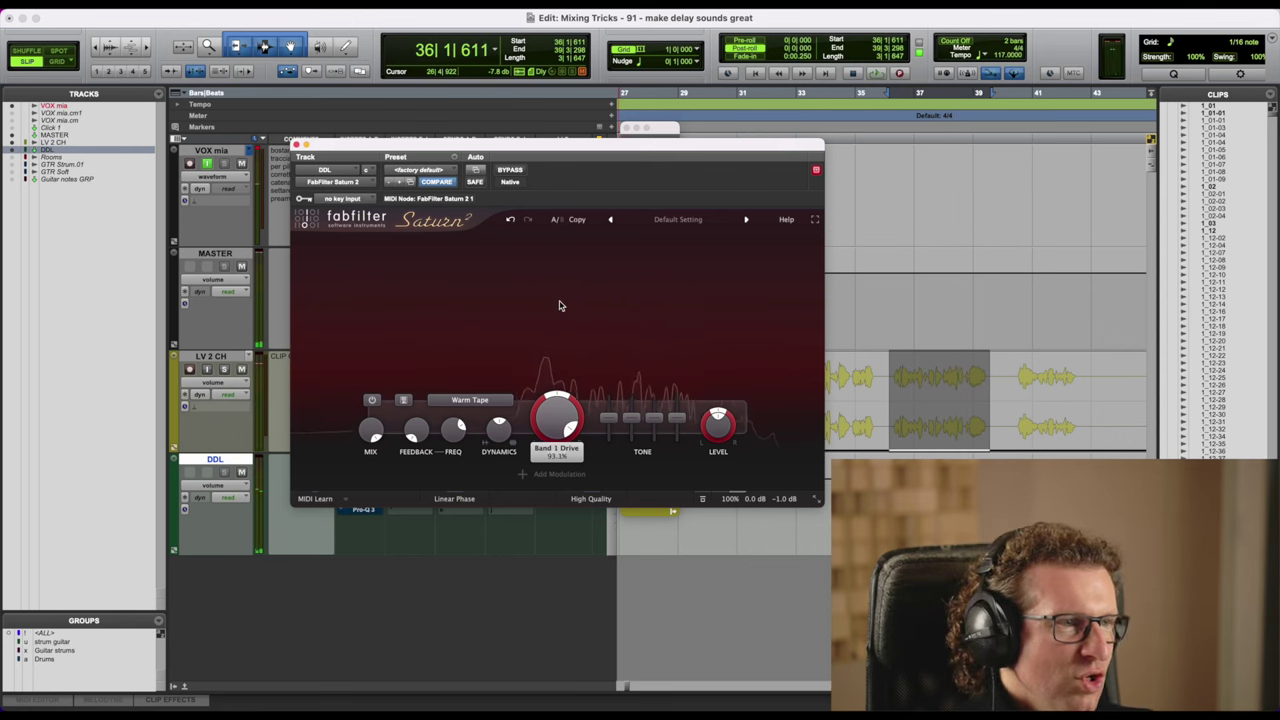
- Lower Saturn 2's Drive to 0%, and play the phrase while raising it to just under 50%
mouse_move(565, 425)
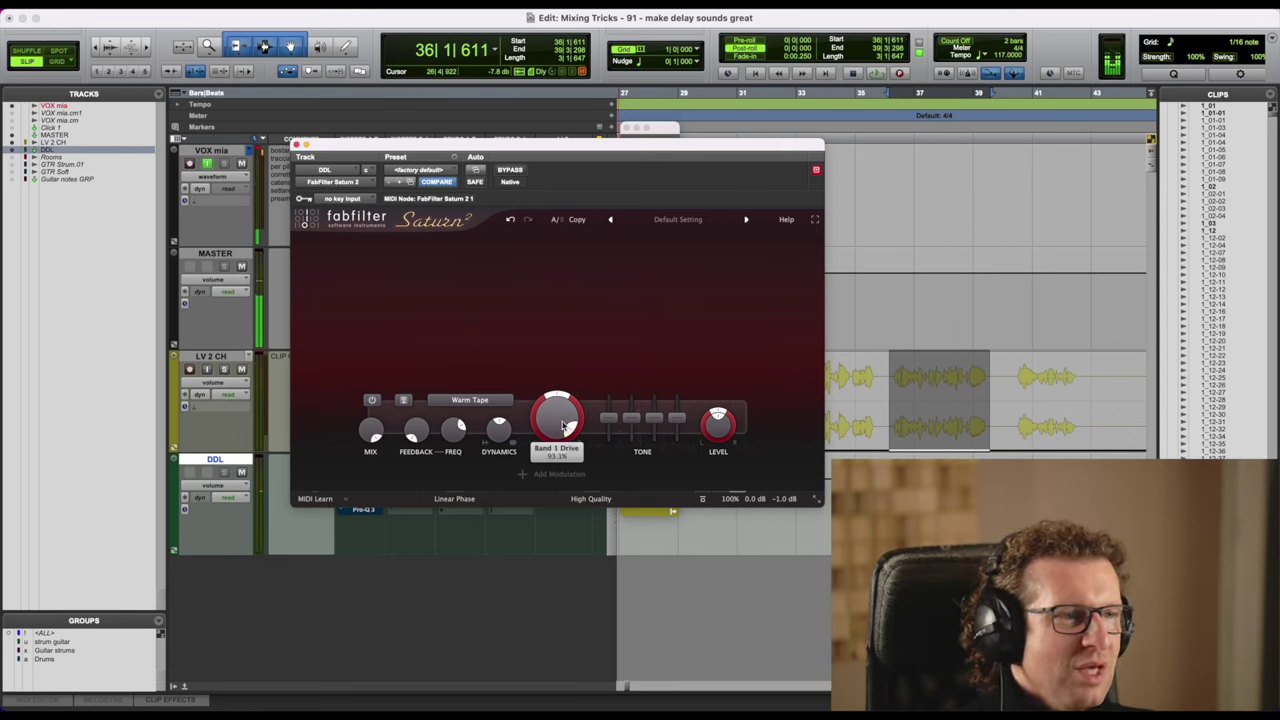
drag(565, 425, 520, 548)
mouse_move(553, 440)
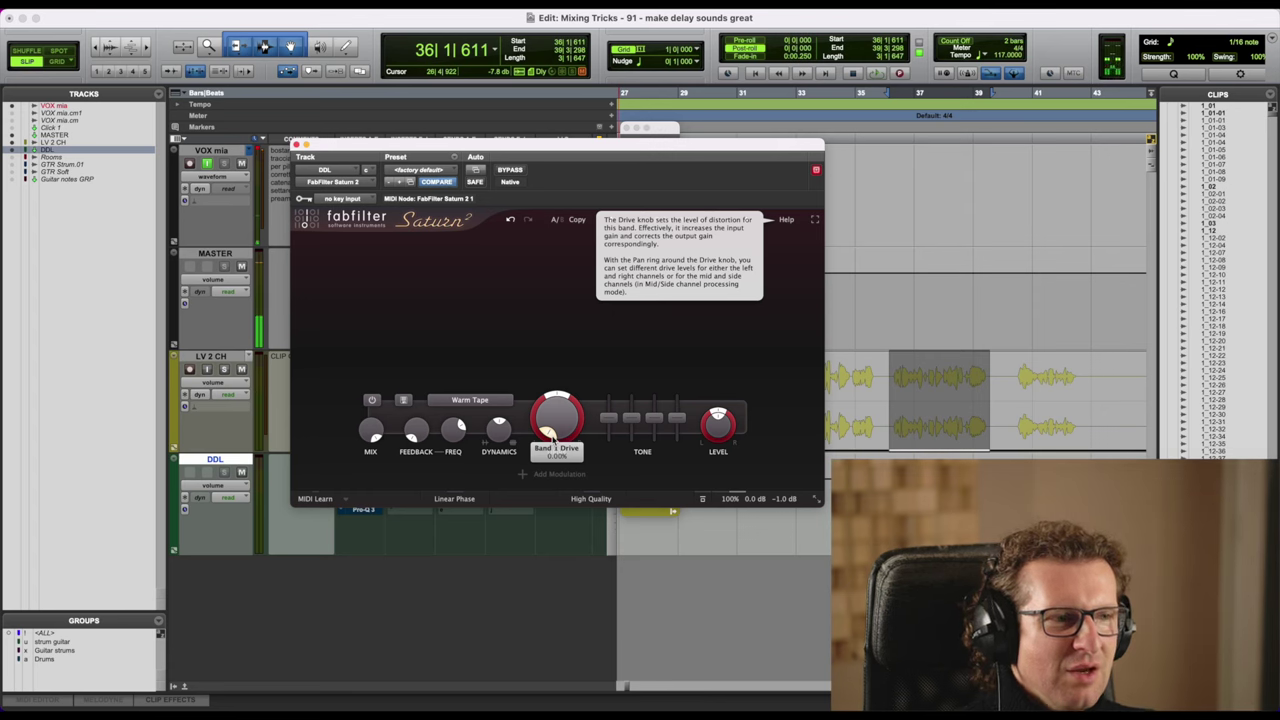
key(space)
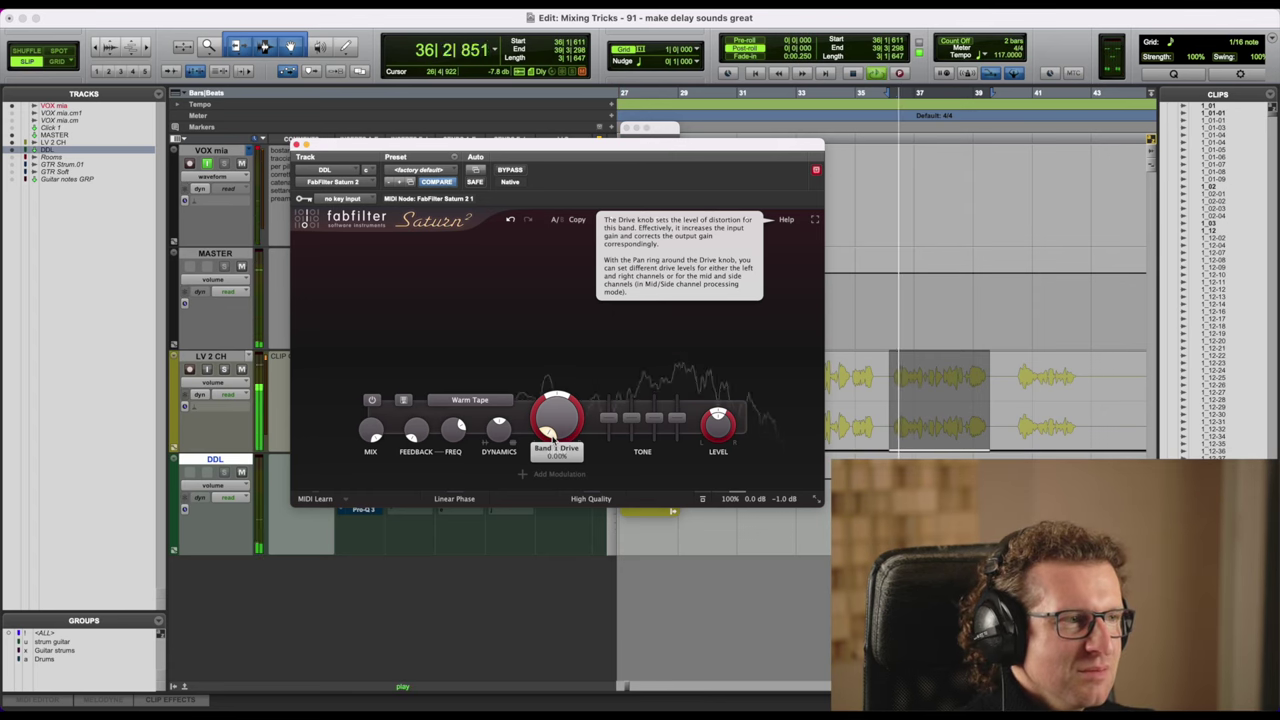
drag(553, 440, 550, 332)
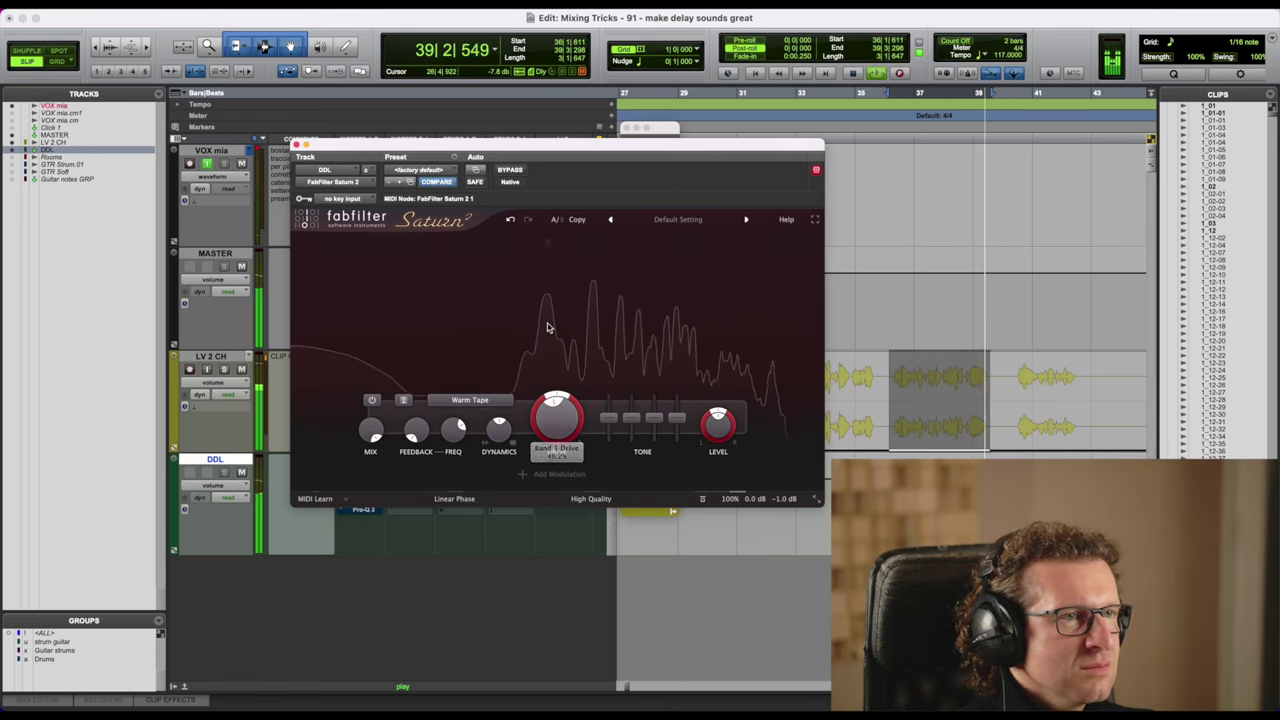
key(space)
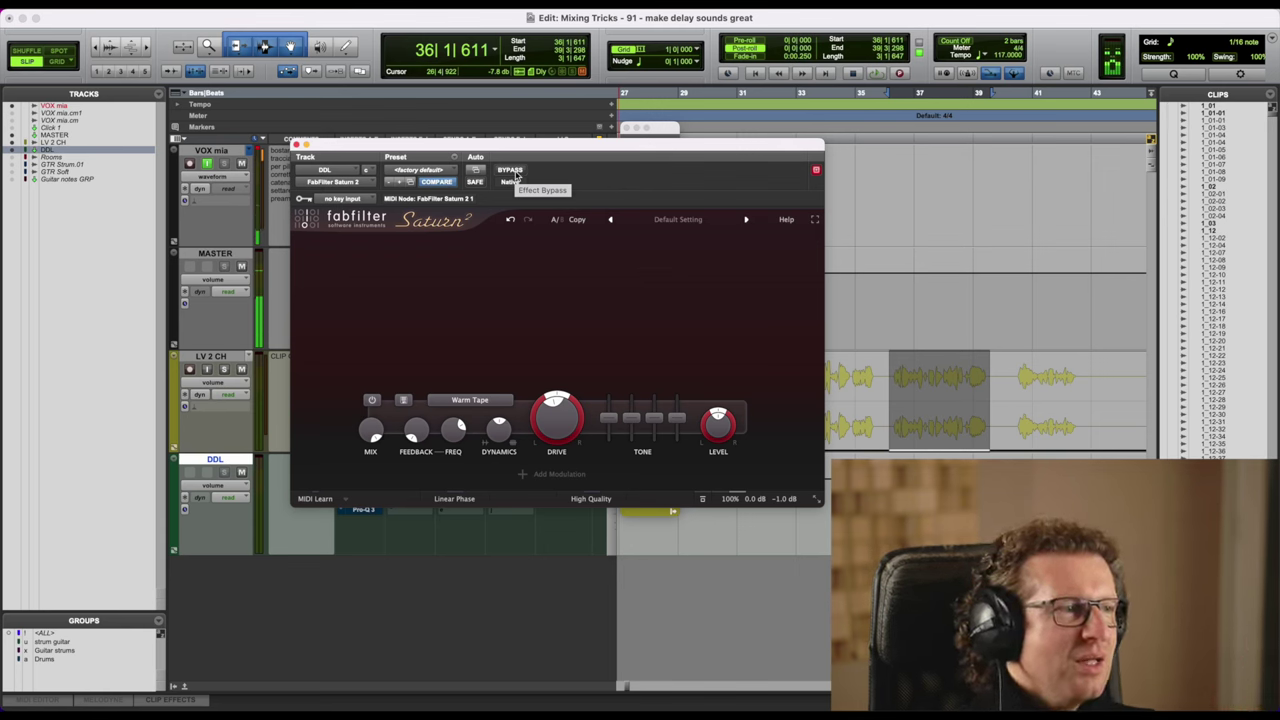
- Compare the delay with Saturn 2 bypassed and active during playback, and close the Saturn 2 and send windows
click(511, 171)
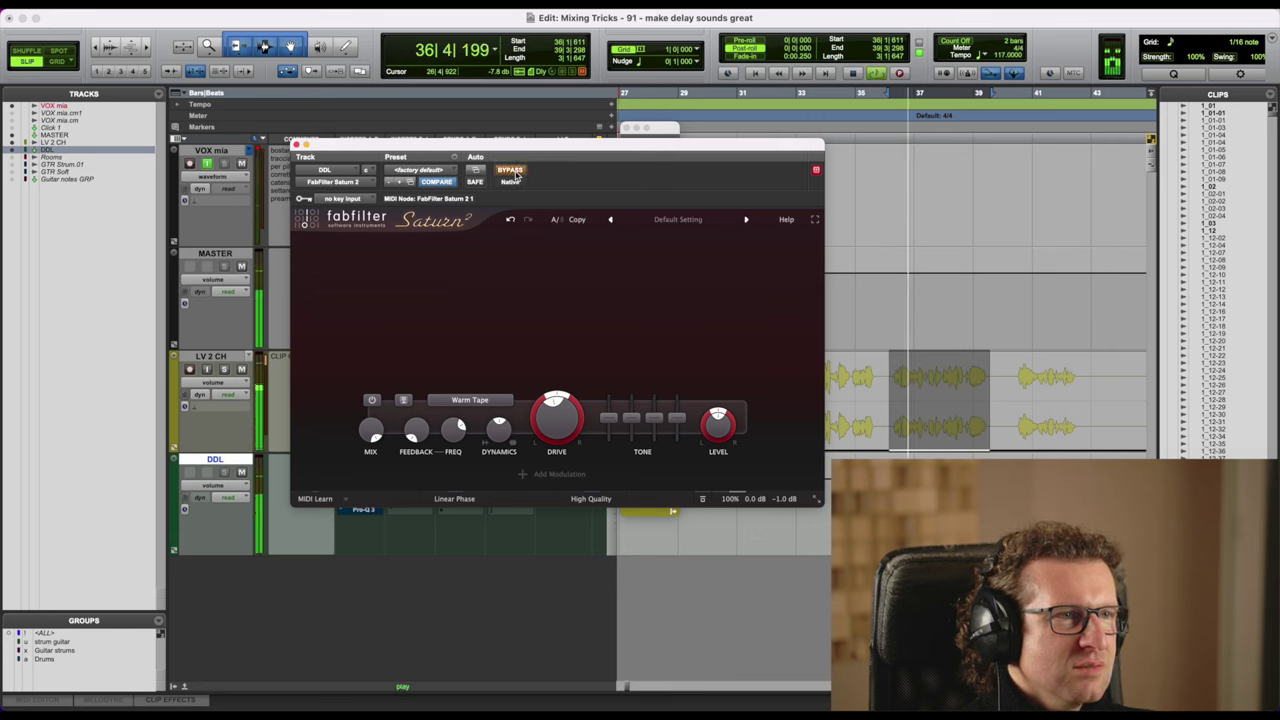
click(511, 171)
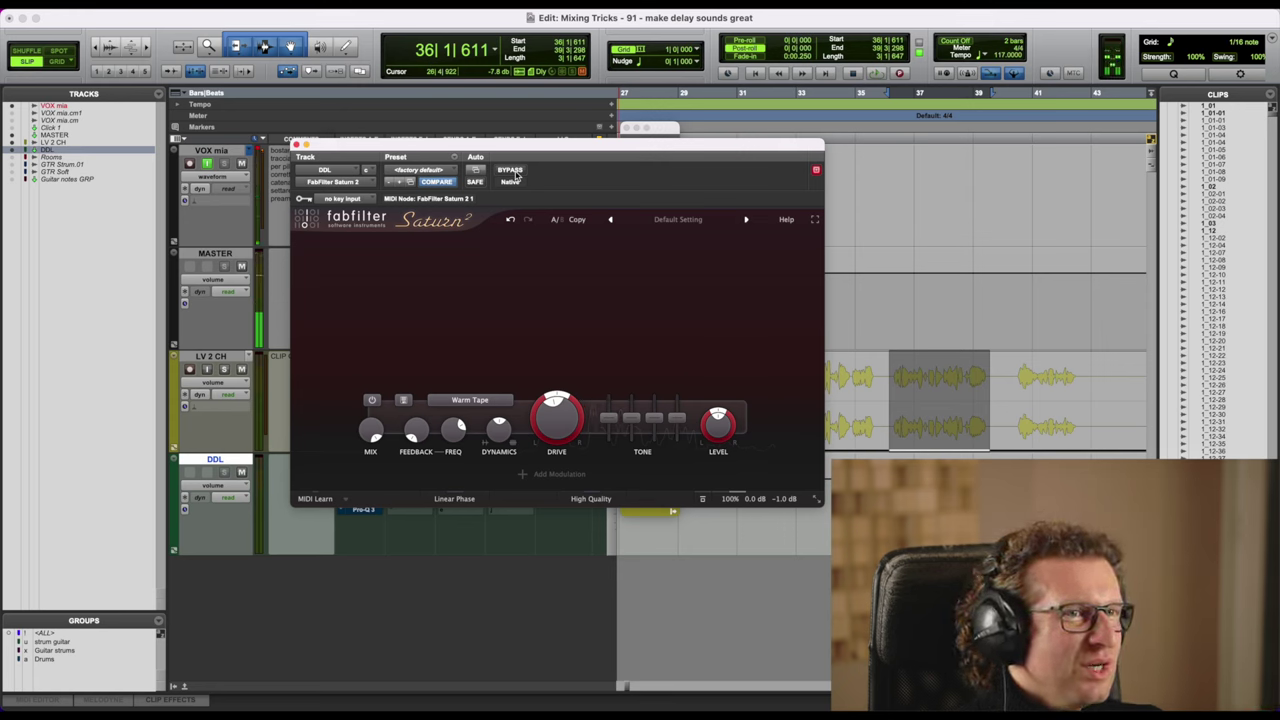
click(297, 145)
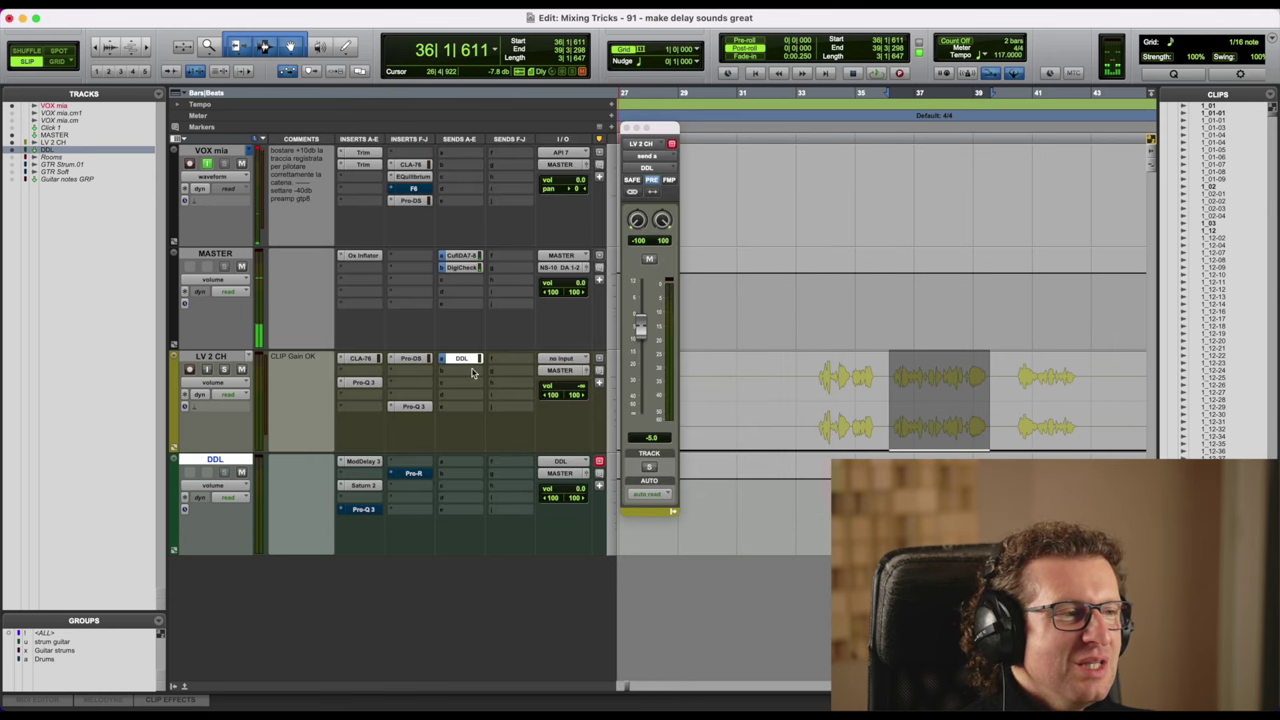
click(626, 128)
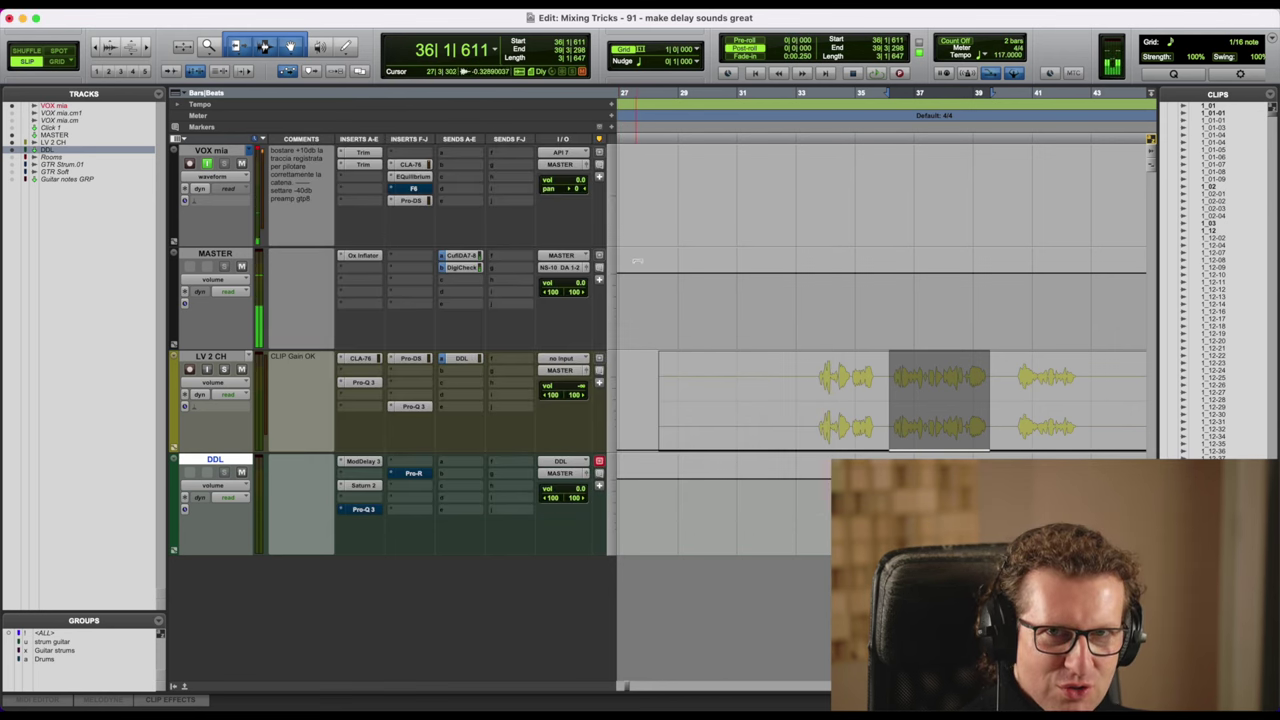
- Open DDL's Pro-Q 3 clear of the vocal clip and try low-cut slopes from 72 dB/oct down to 12 dB/oct at 250 Hz
click(364, 510)
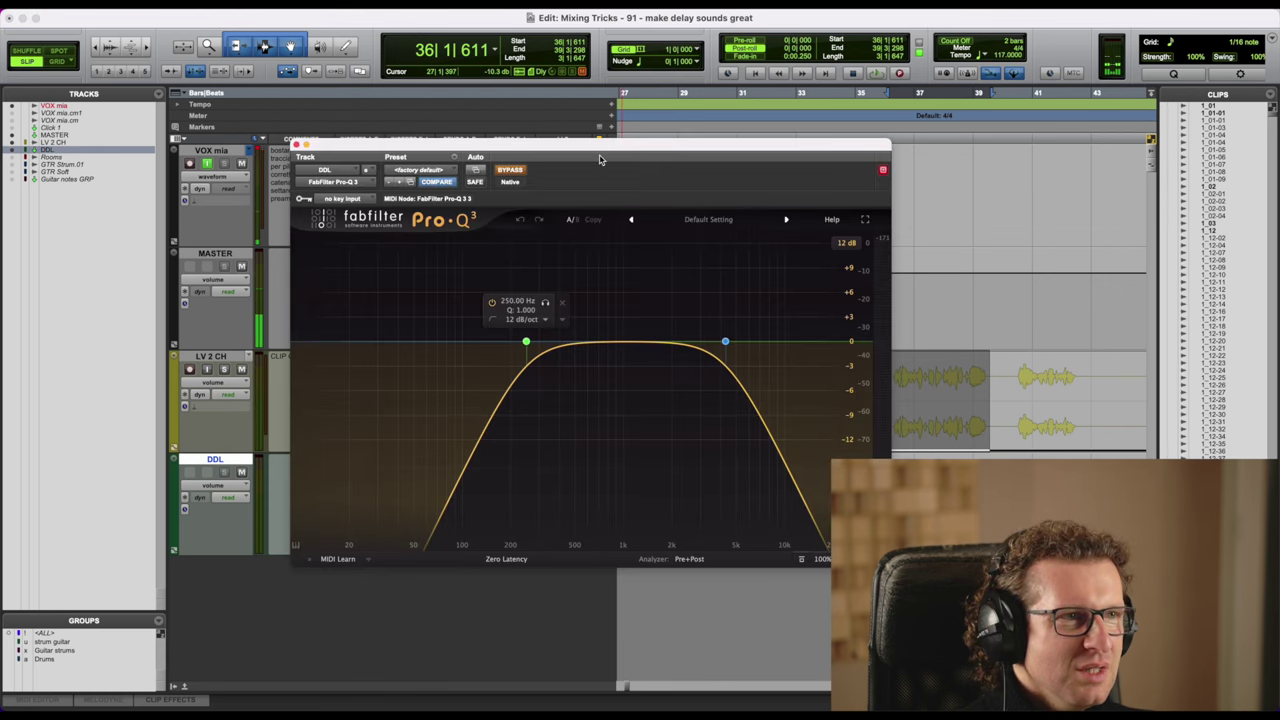
drag(603, 152, 435, 115)
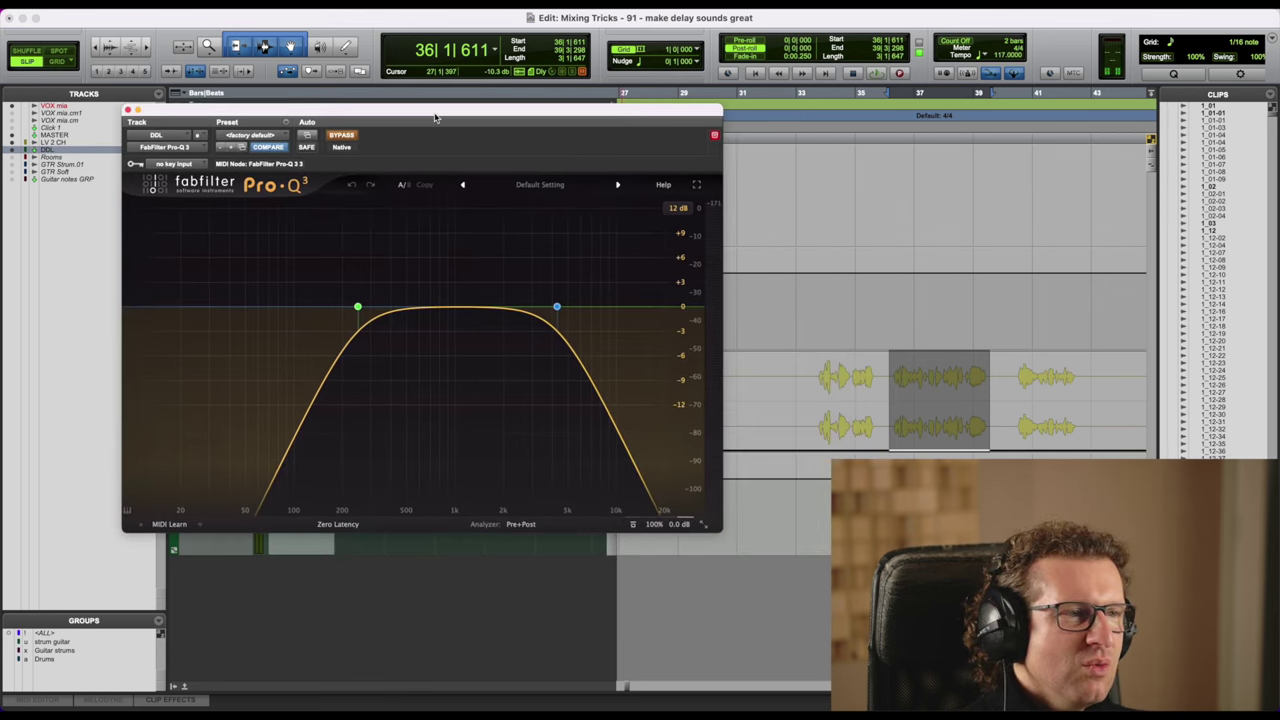
mouse_move(358, 316)
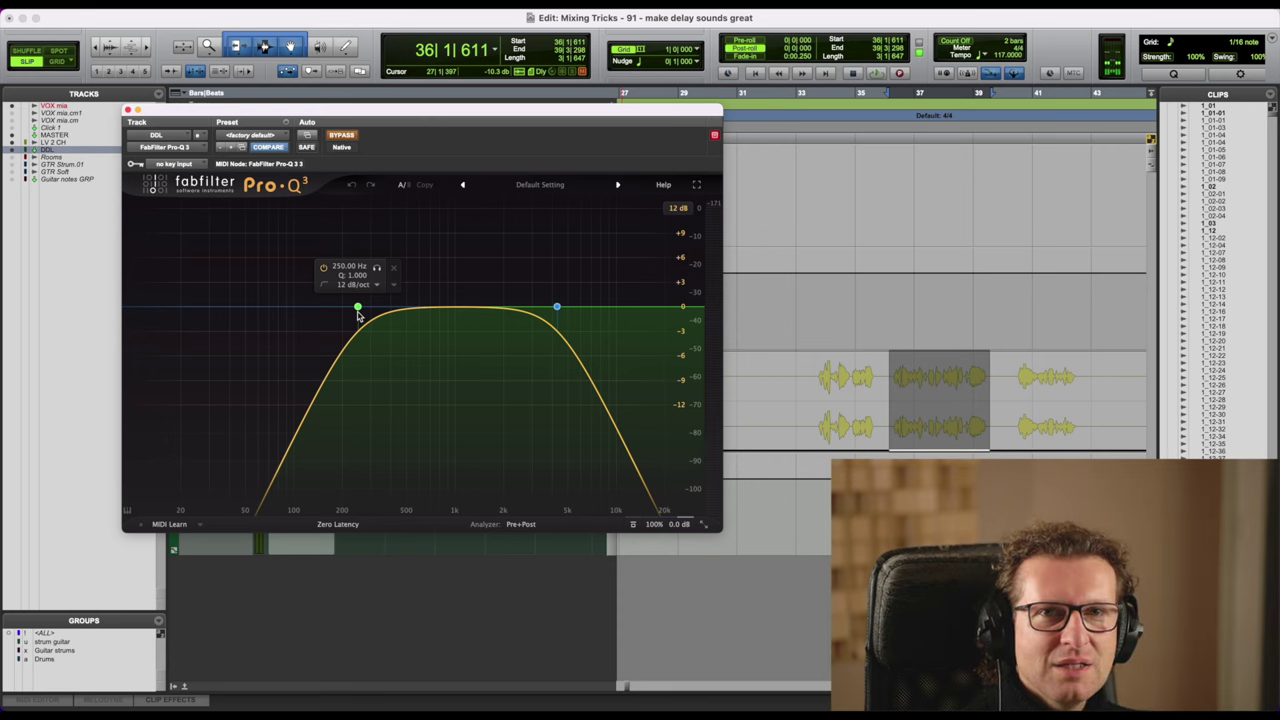
scroll(358, 315, up, 8)
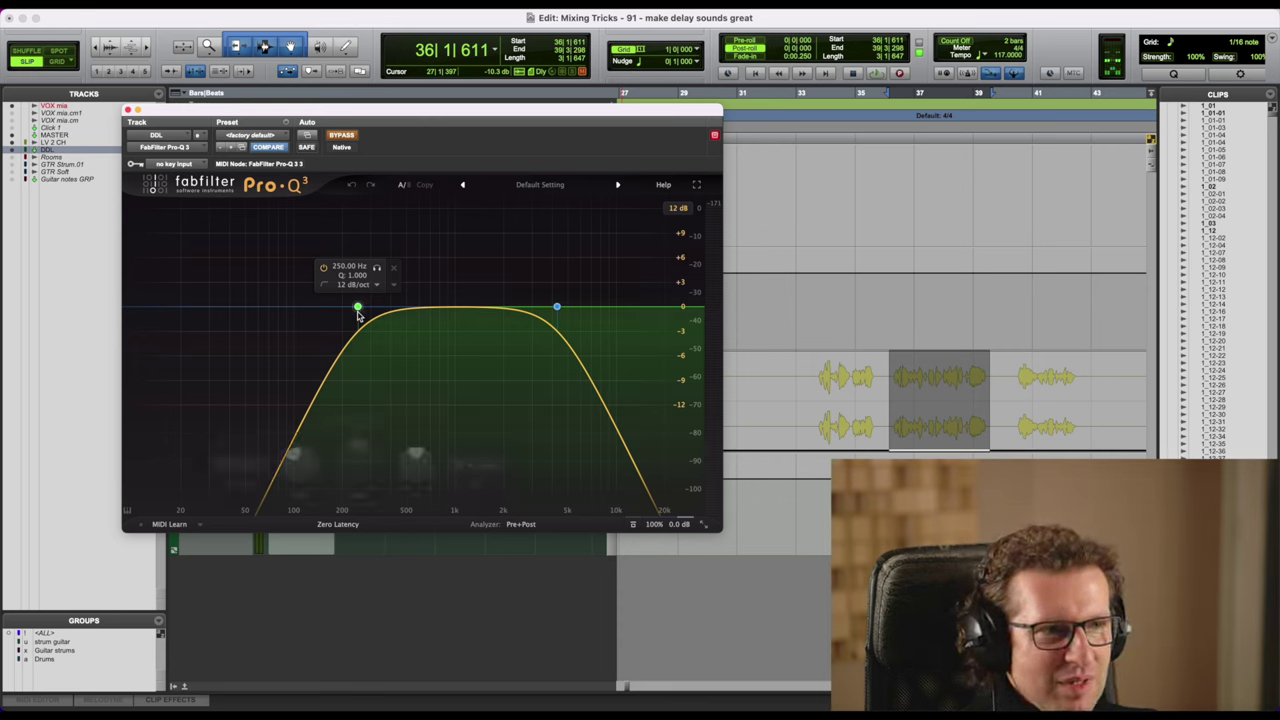
scroll(358, 315, down, 2)
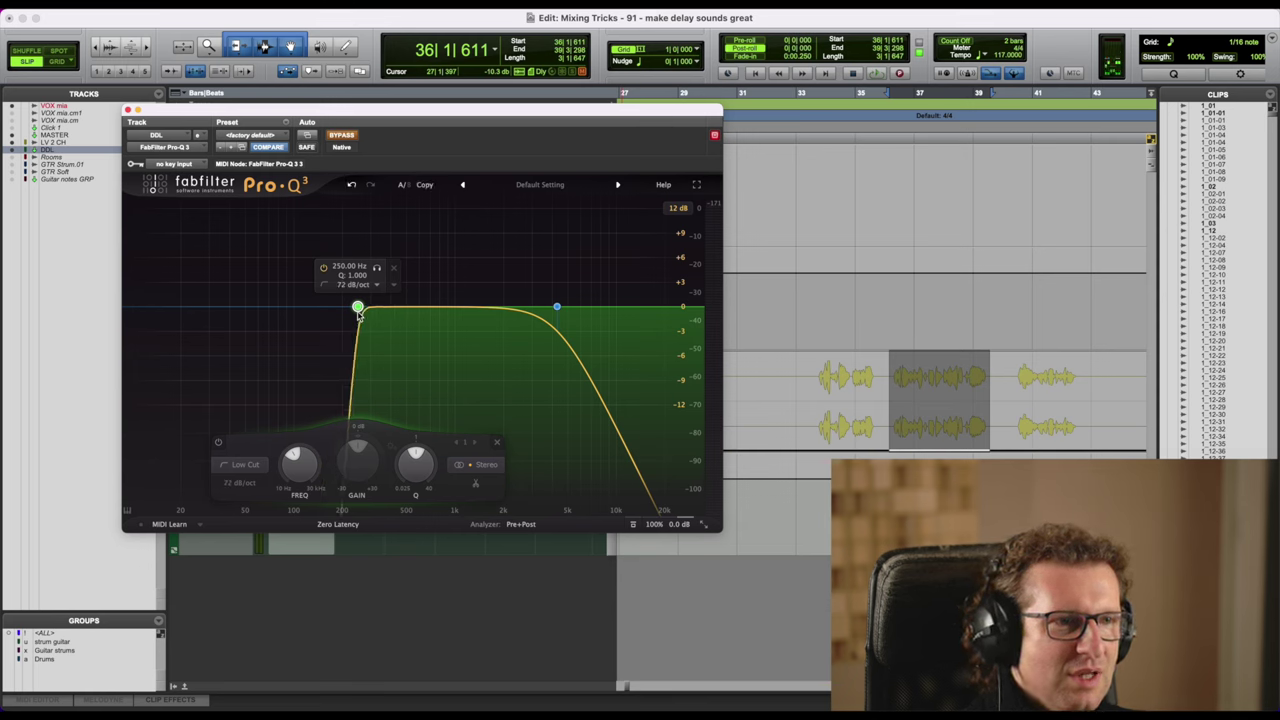
scroll(358, 315, down, 4)
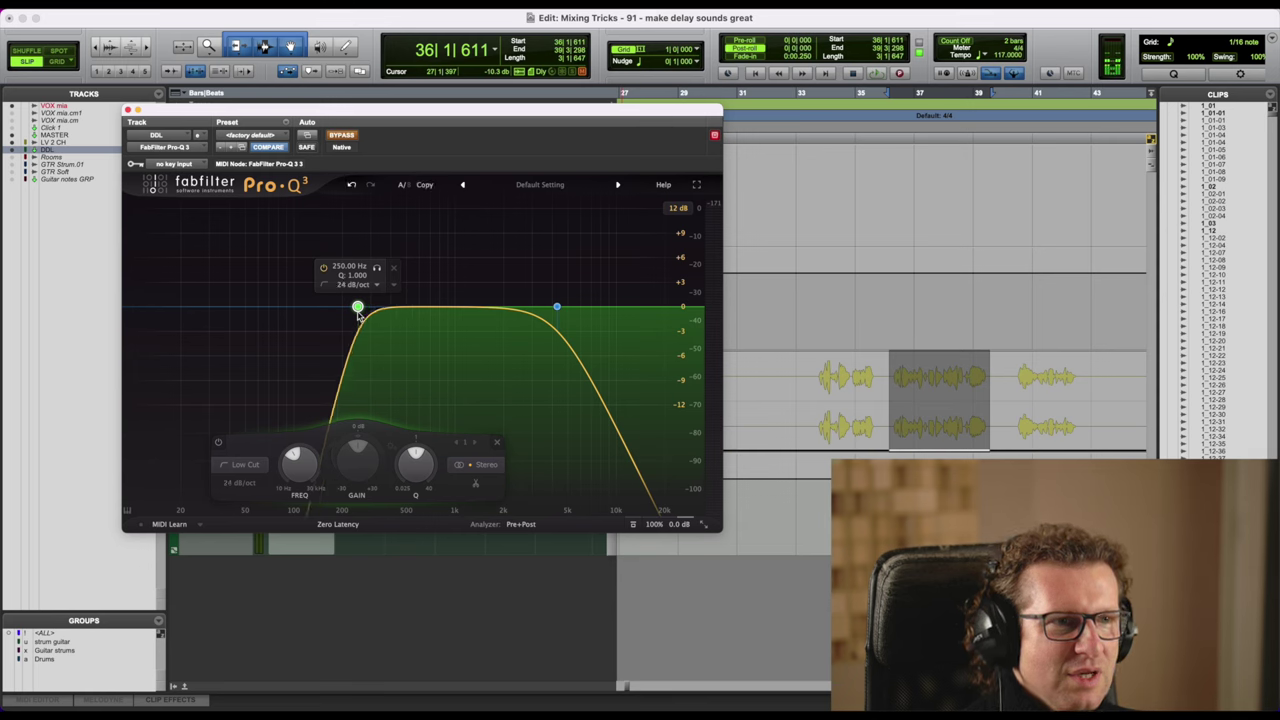
scroll(358, 315, down, 1)
scroll(358, 315, down, 1)
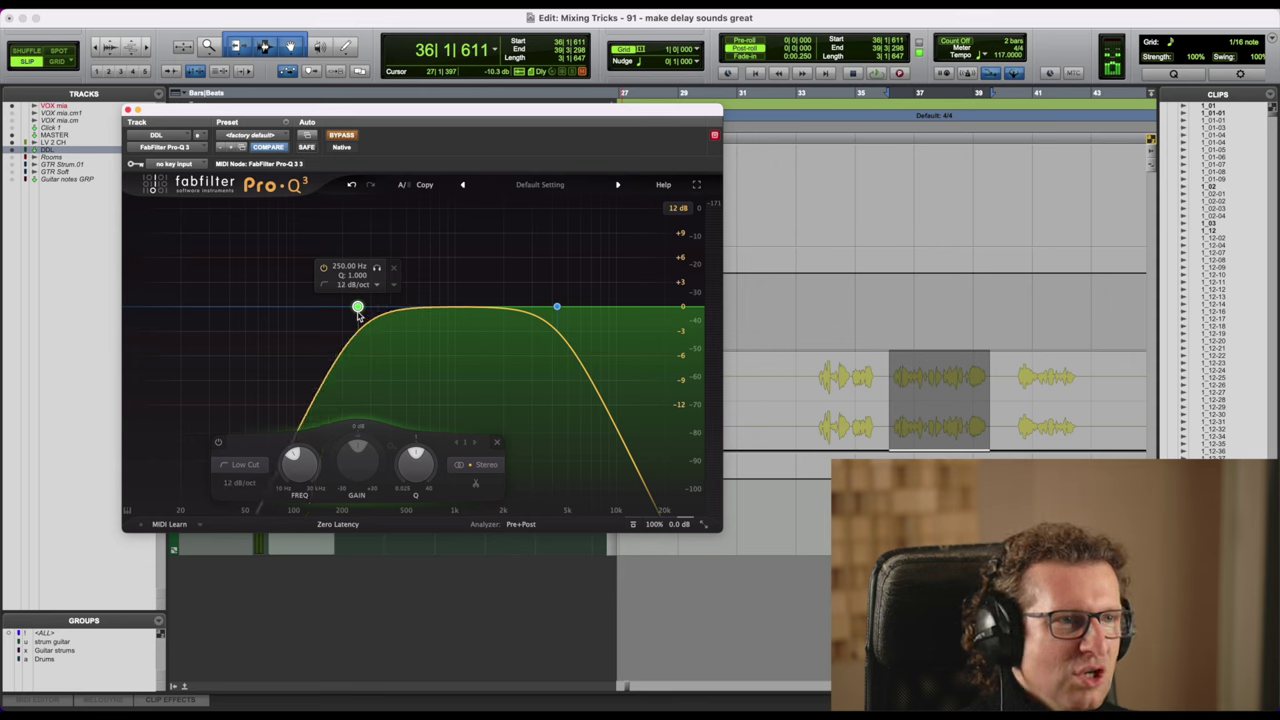
scroll(358, 315, up, 1)
scroll(358, 315, down, 1)
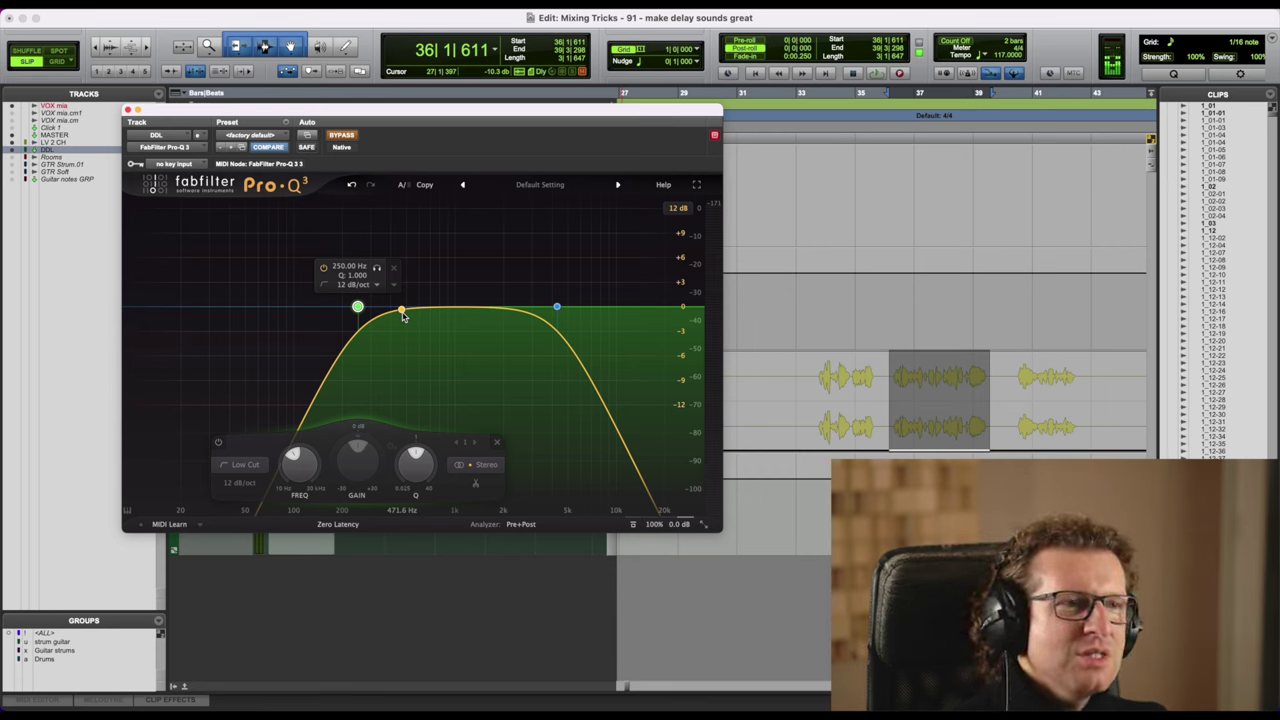
- Set the slopes of Pro-Q 3's 250 Hz low cut and 4296.8 Hz high cut to 18 dB/oct each
drag(355, 283, 353, 288)
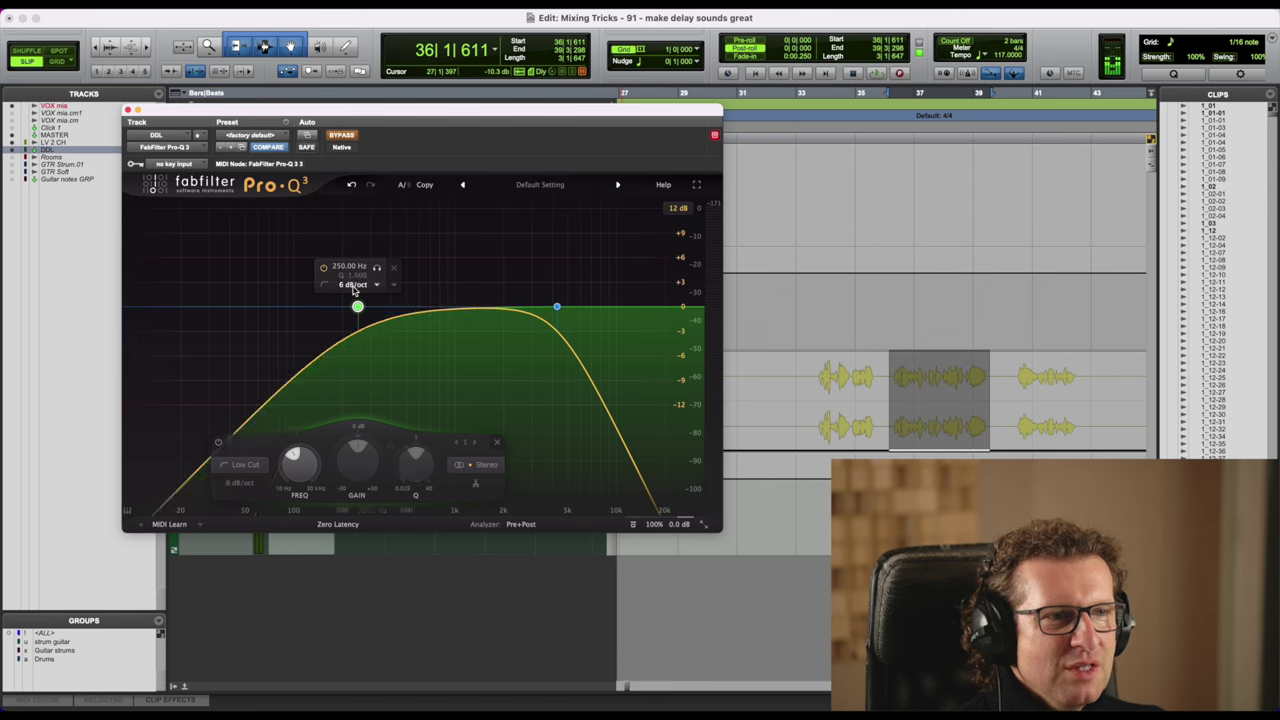
scroll(361, 290, up, 1)
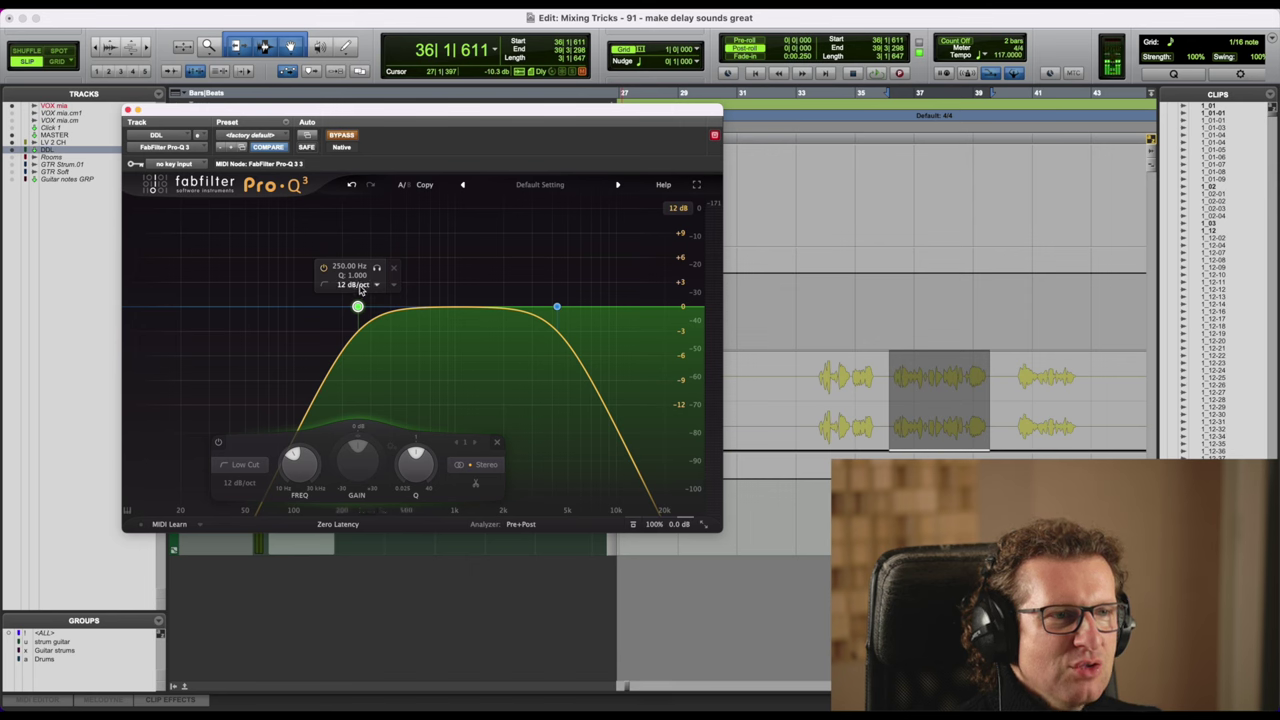
scroll(361, 290, up, 1)
scroll(556, 308, down, 1)
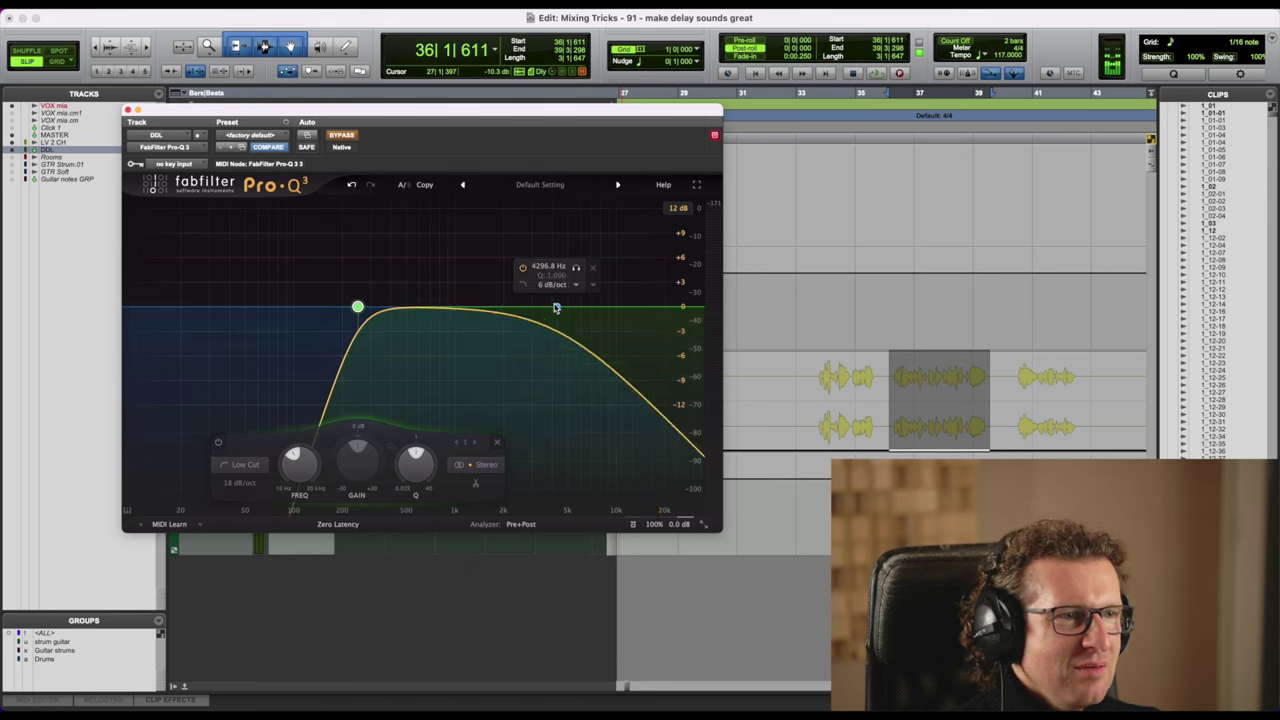
scroll(556, 308, up, 1)
scroll(556, 308, up, 1)
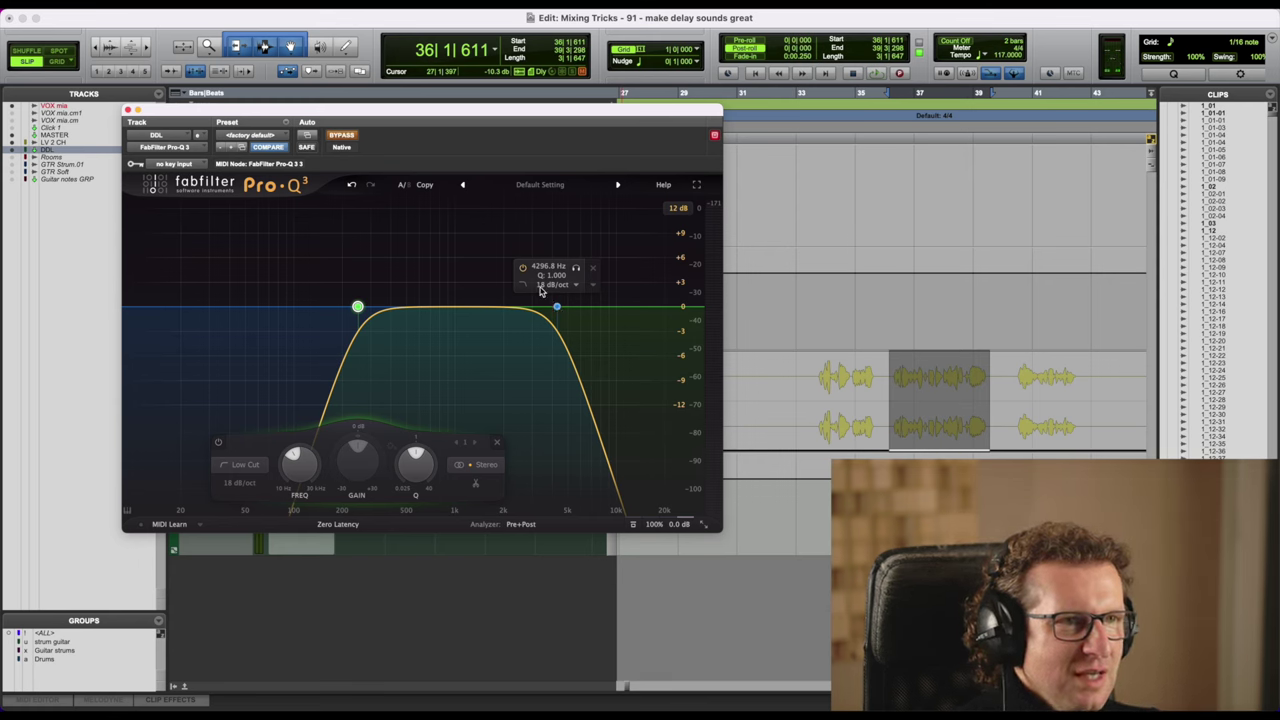
- Compare the delay with Pro-Q 3 bypassed and active while the phrase plays, and close the plug-in window
key(space)
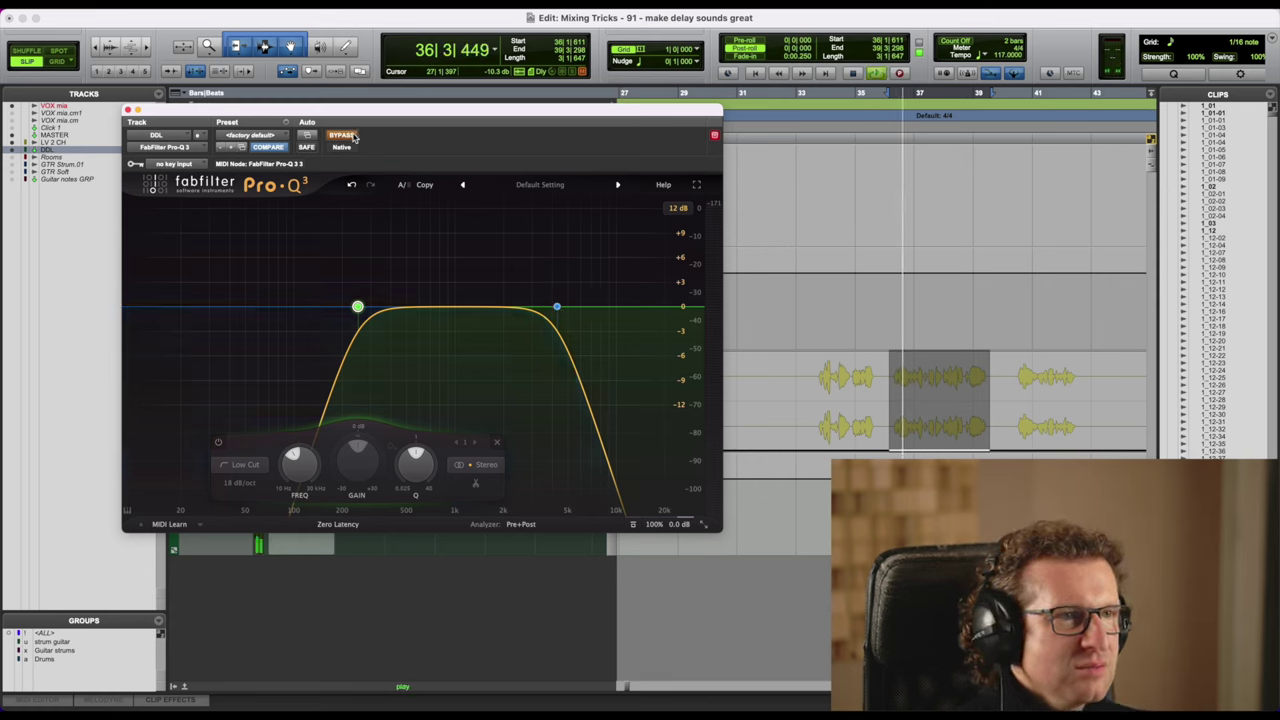
click(352, 137)
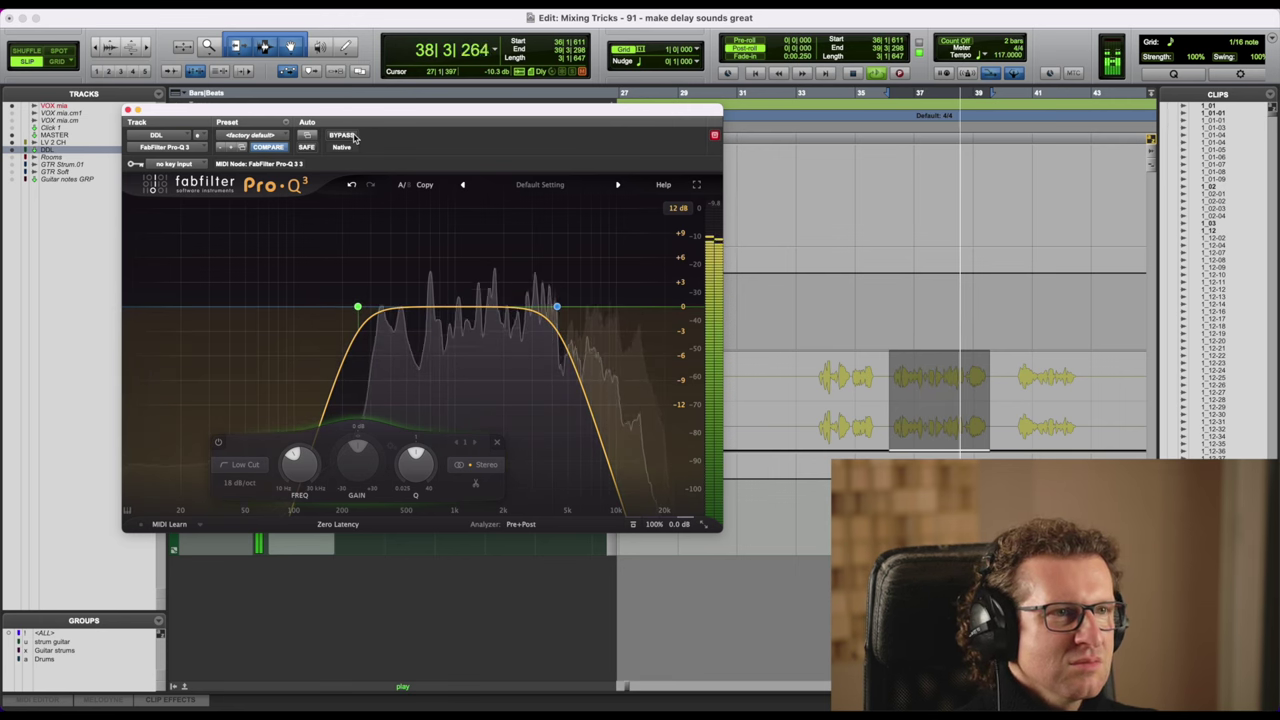
click(352, 137)
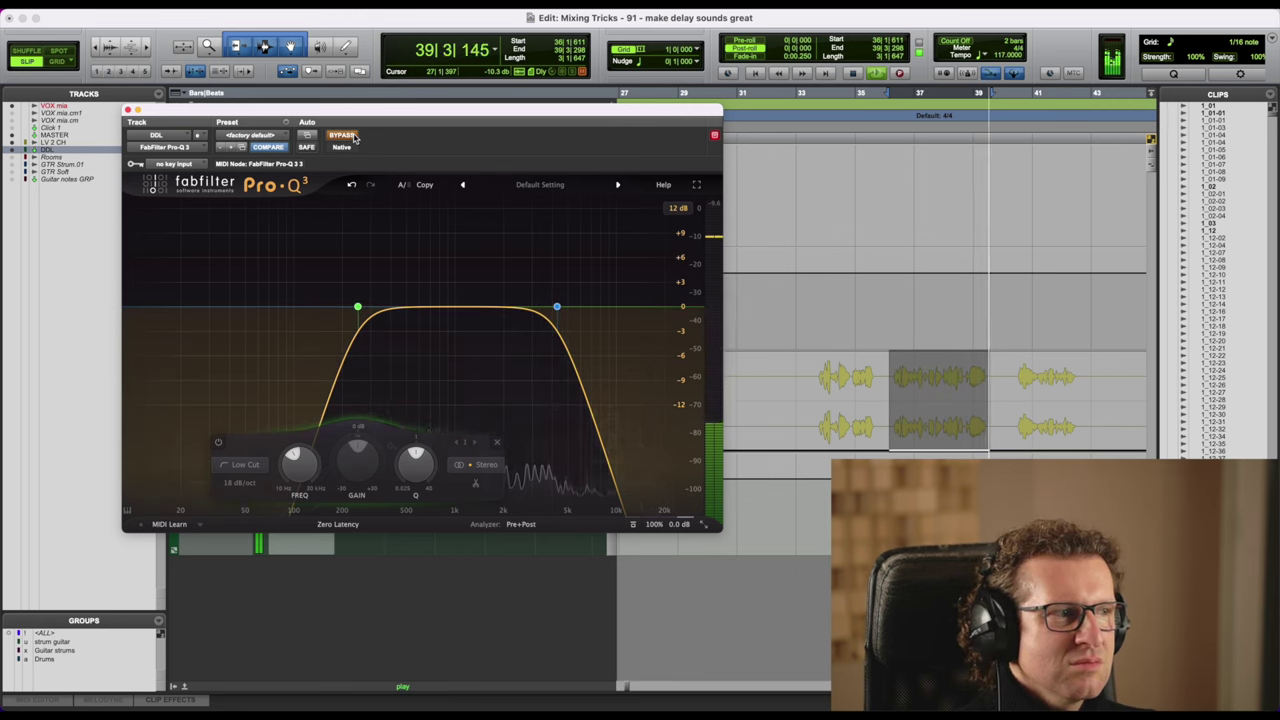
click(341, 135)
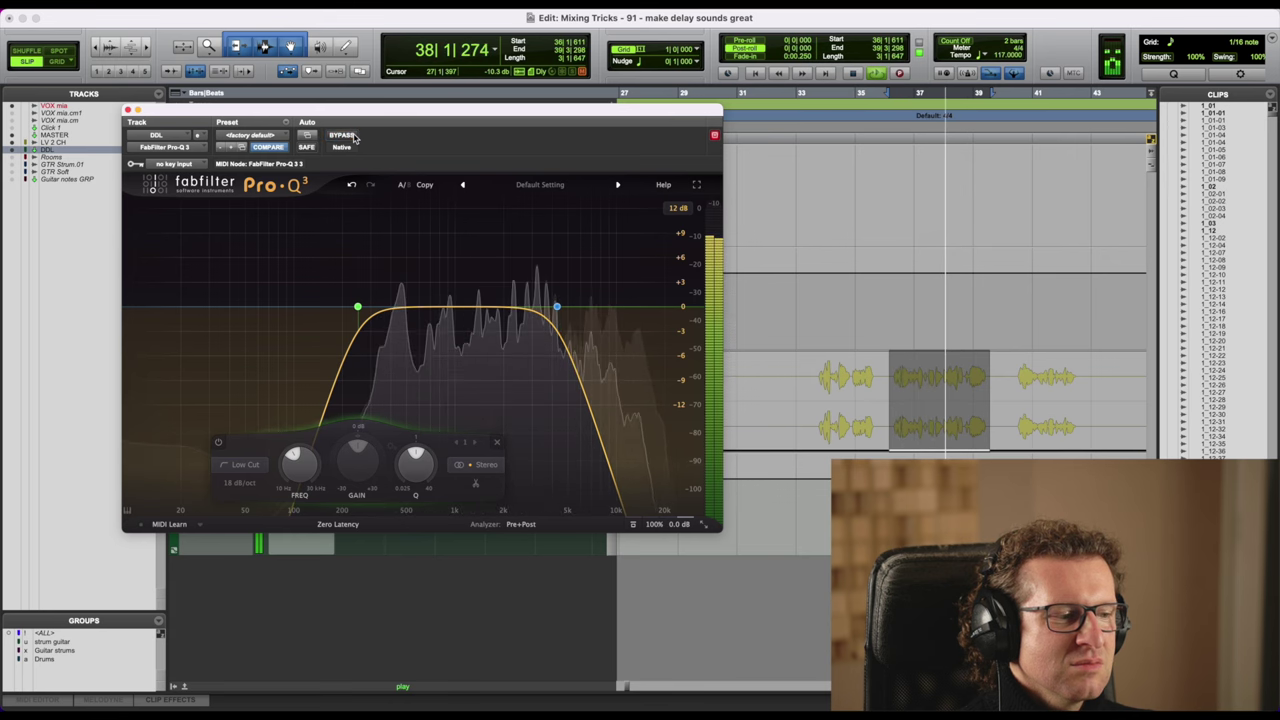
key(space)
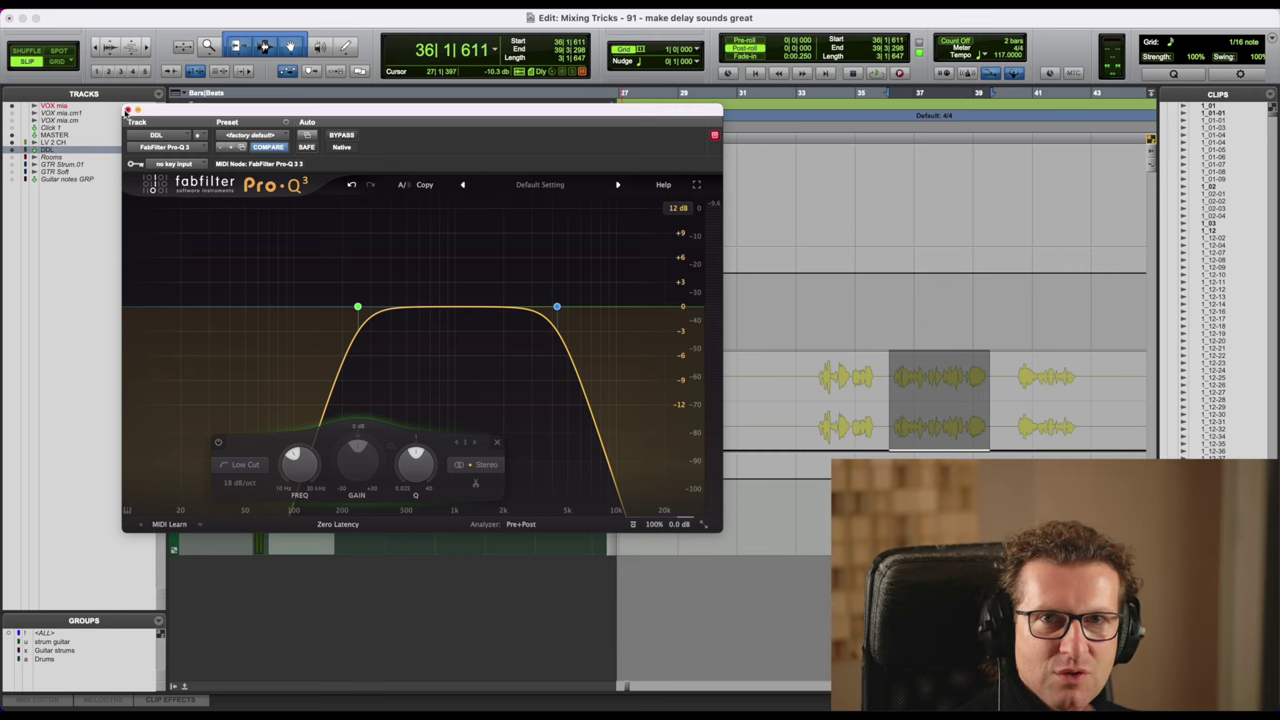
click(127, 109)
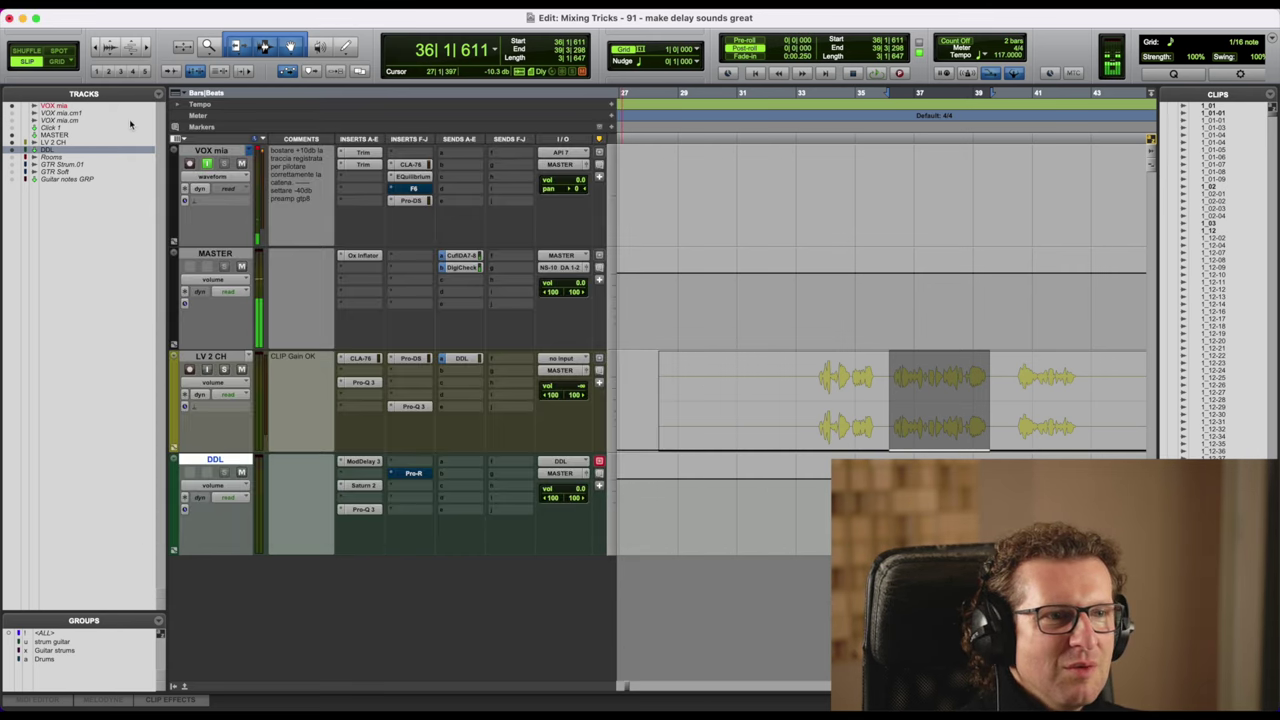
- Review the settings of Mod Delay III, Saturn 2 and Pro-Q 3 on DDL in turn, and close the plug-in window
click(363, 462)
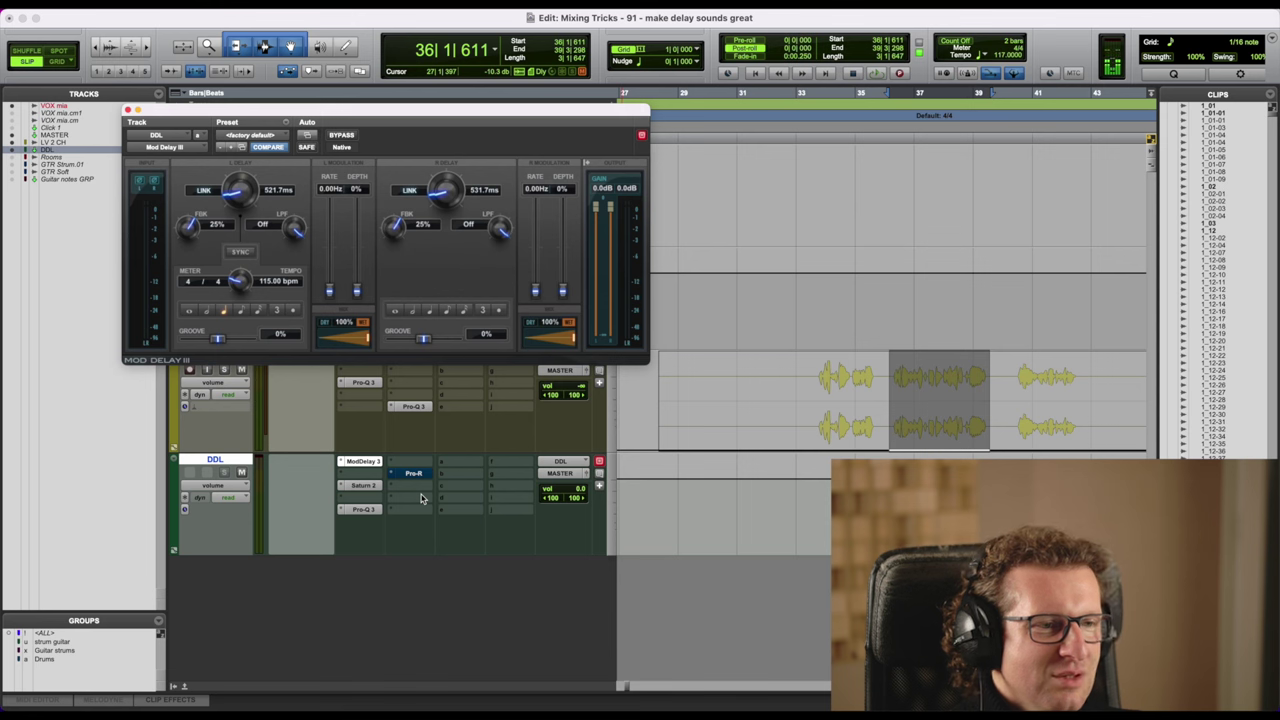
click(368, 485)
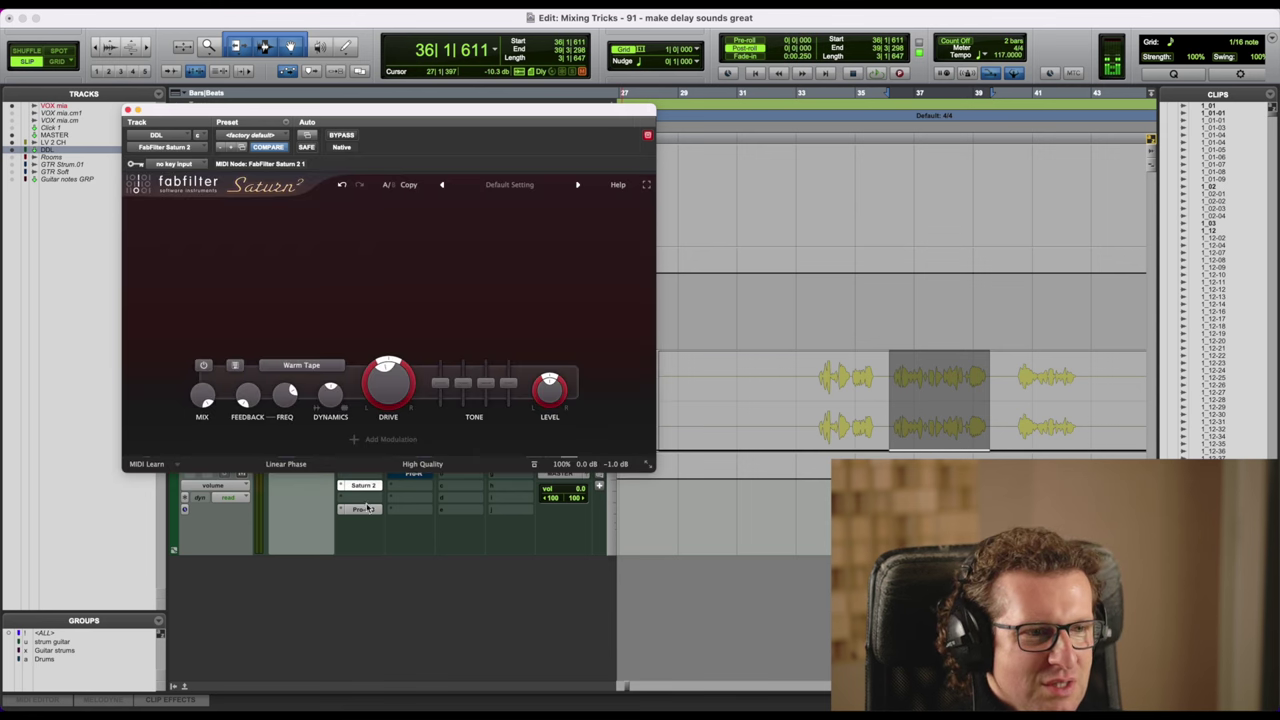
click(366, 510)
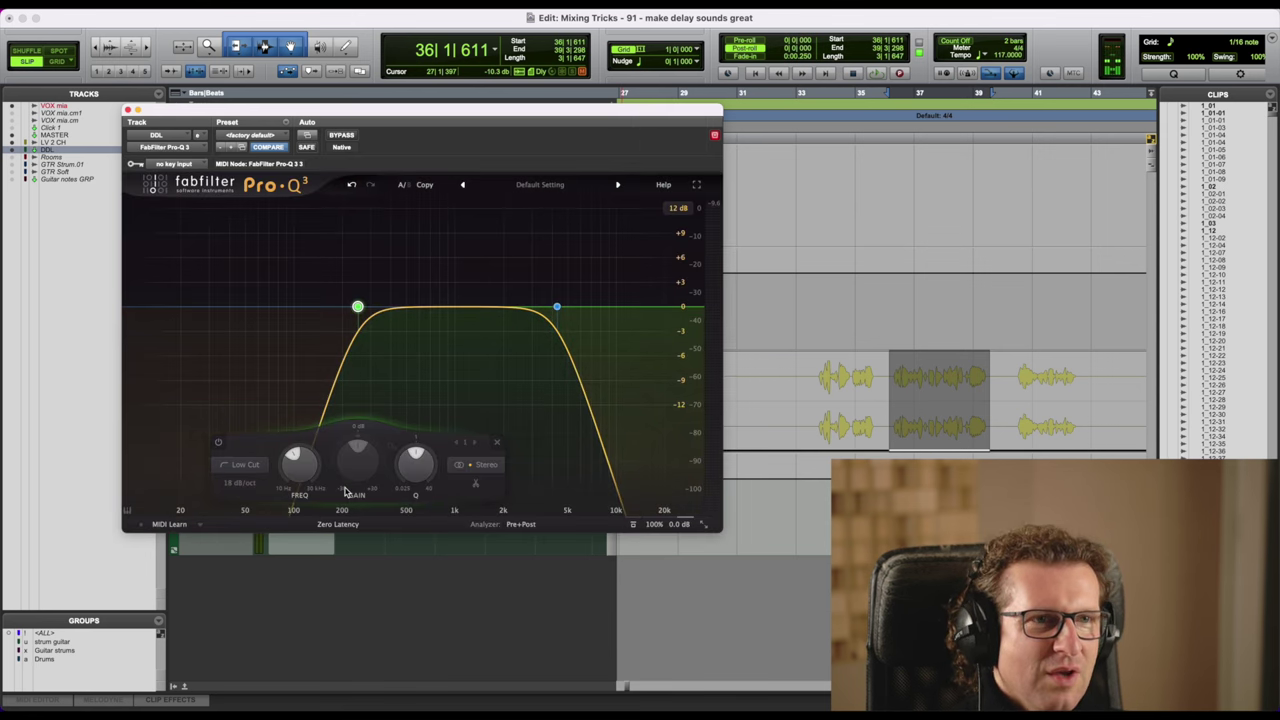
click(128, 108)
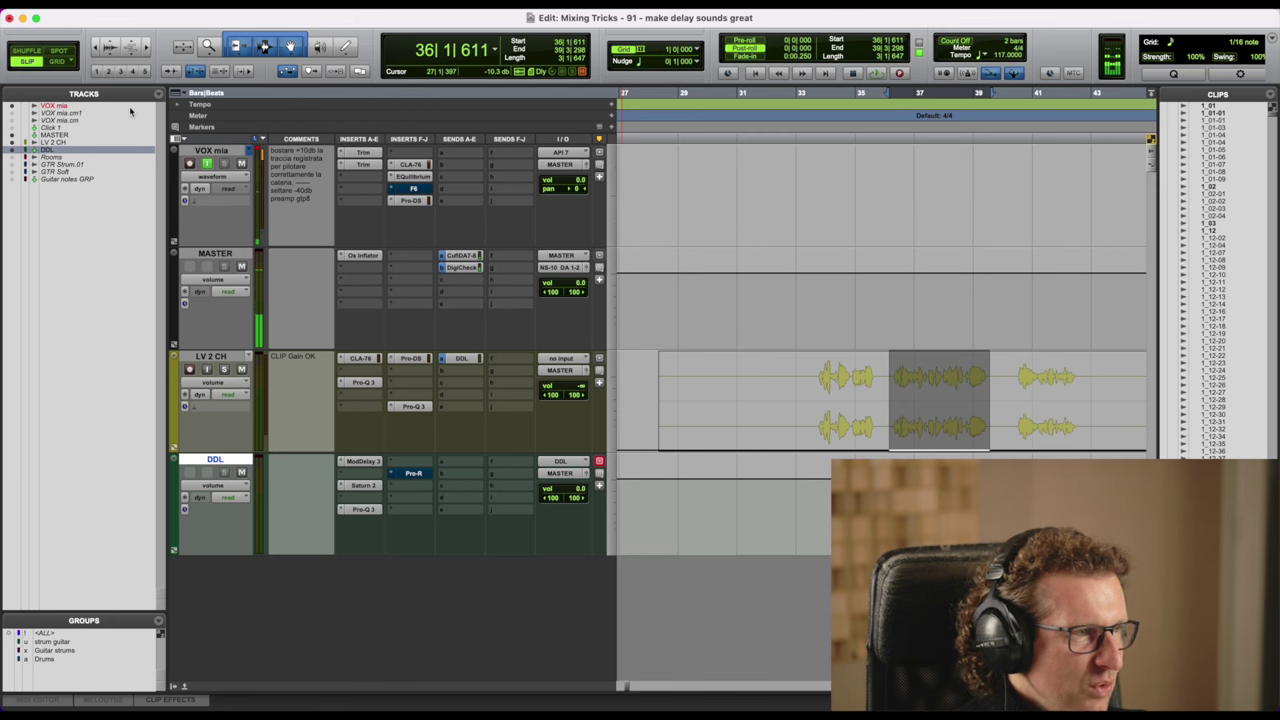
- Open the bypassed Pro-R reverb on DDL and move its window clear of the inserts and sends
click(414, 473)
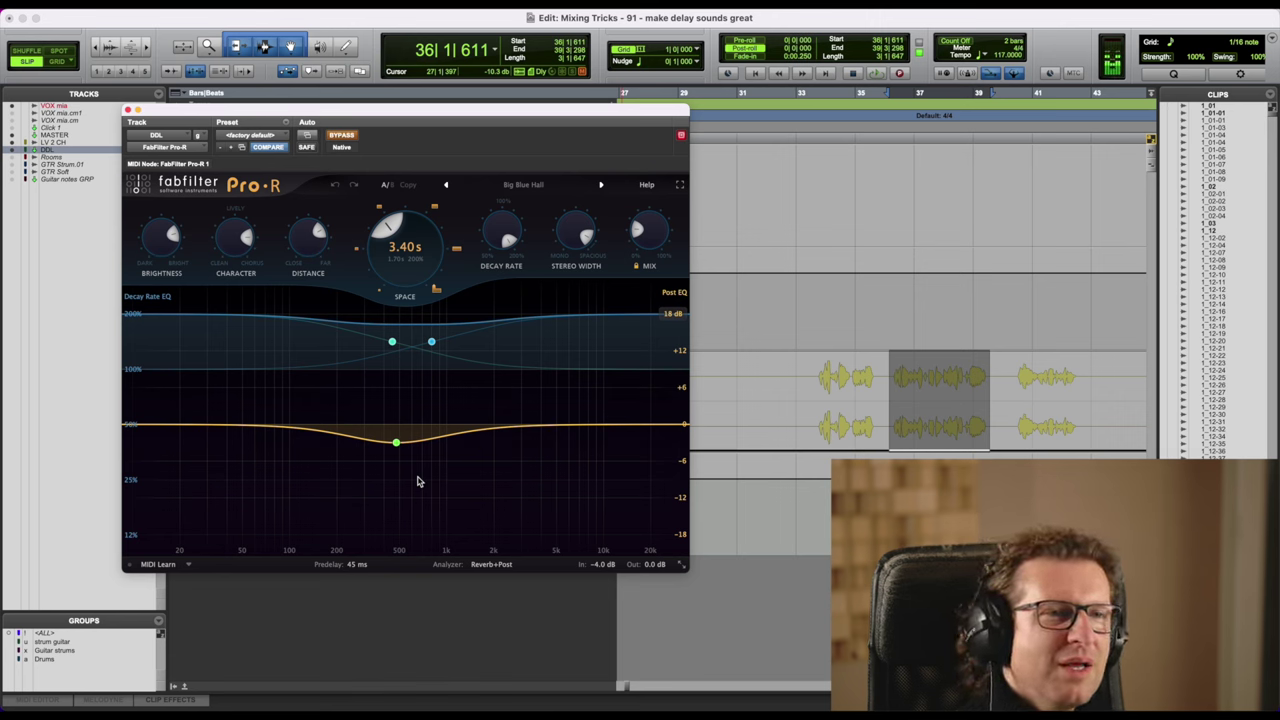
mouse_move(649, 232)
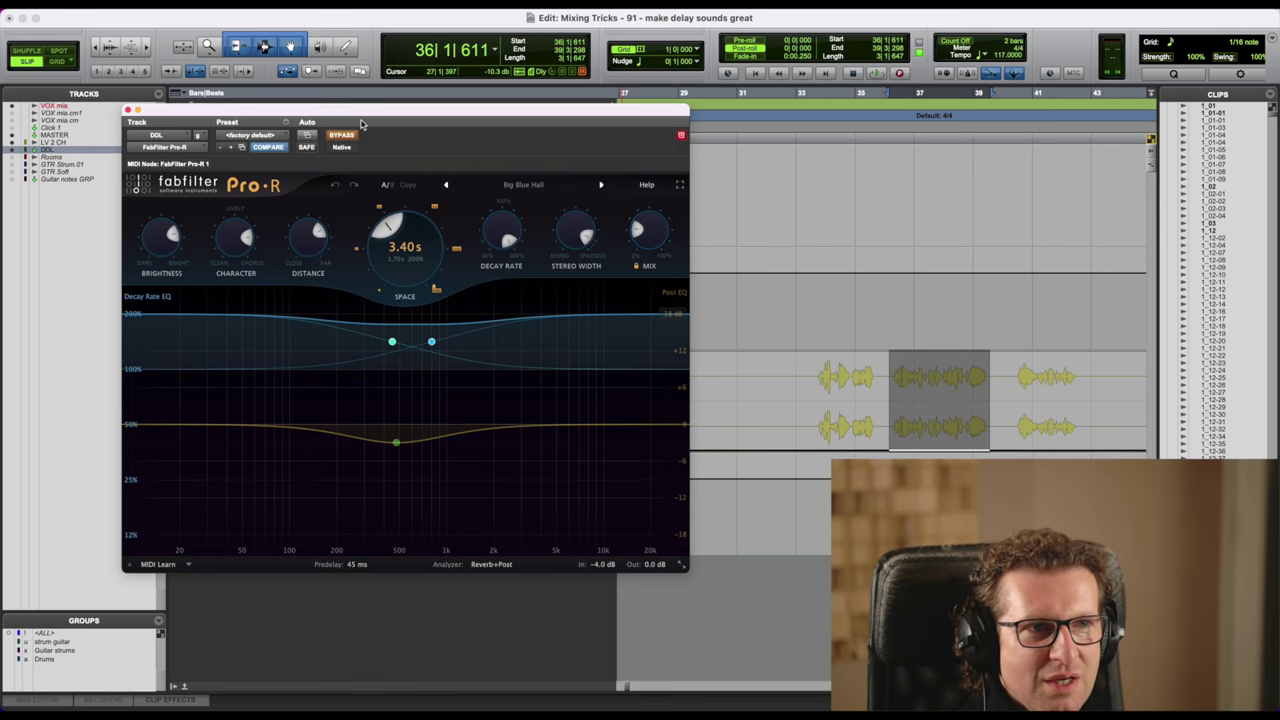
drag(359, 113, 828, 117)
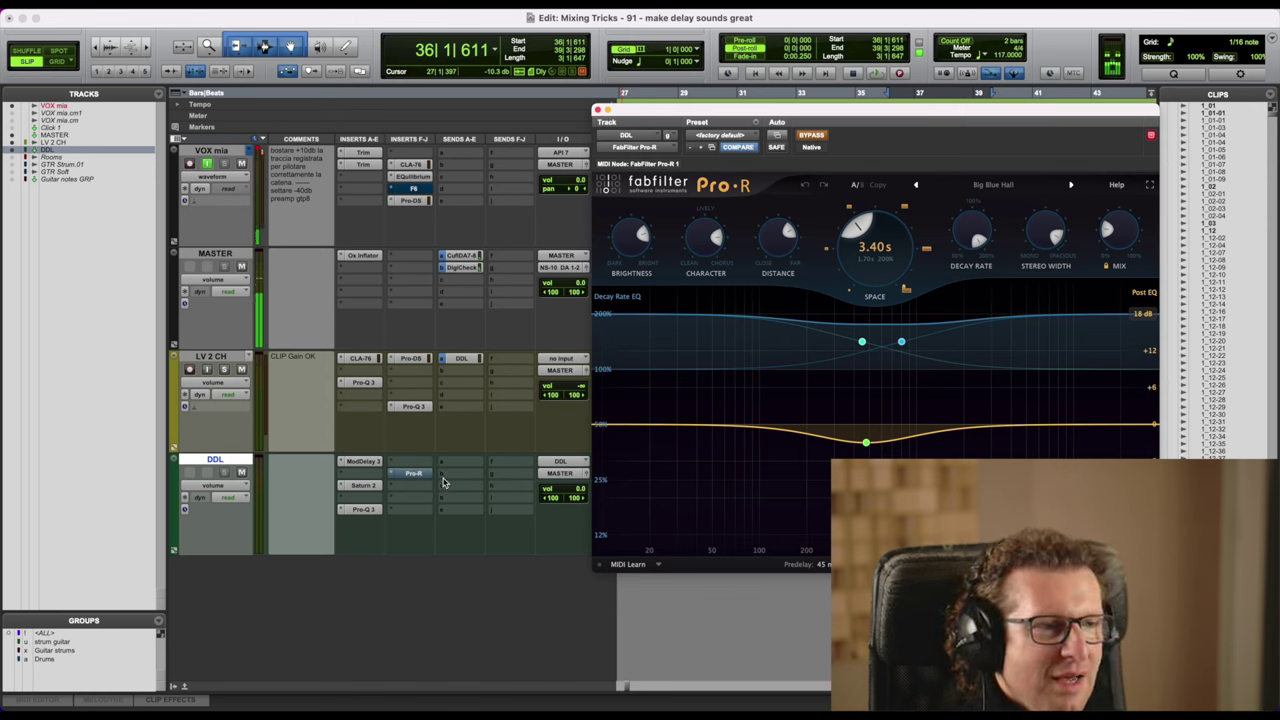
- Examine the track destinations offered for DDL's first send without assigning one
click(466, 464)
mouse_move(468, 464)
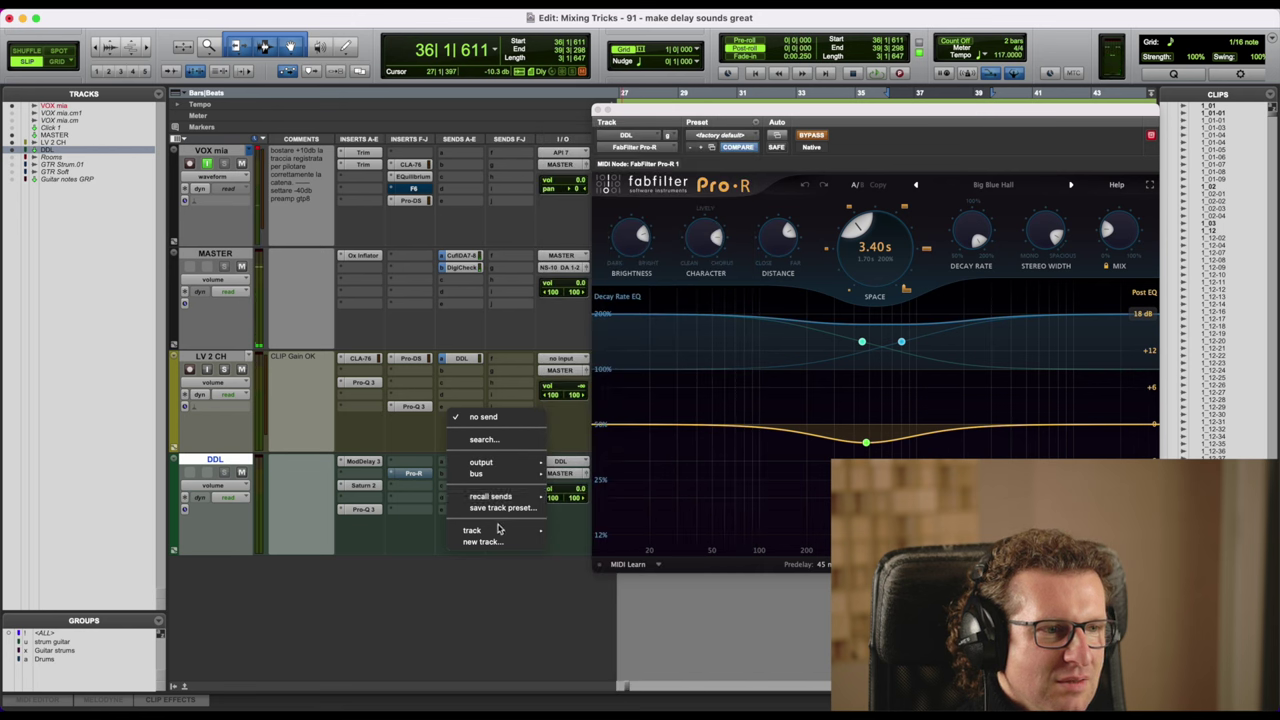
mouse_move(502, 533)
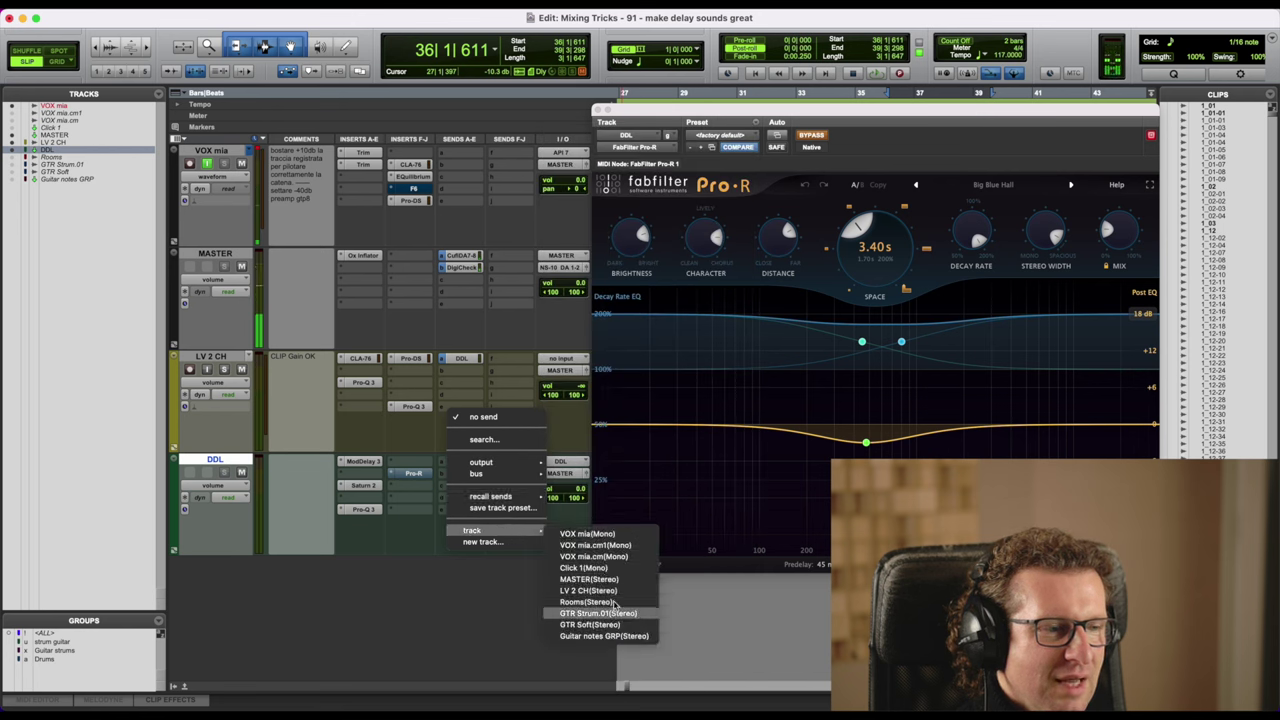
click(480, 621)
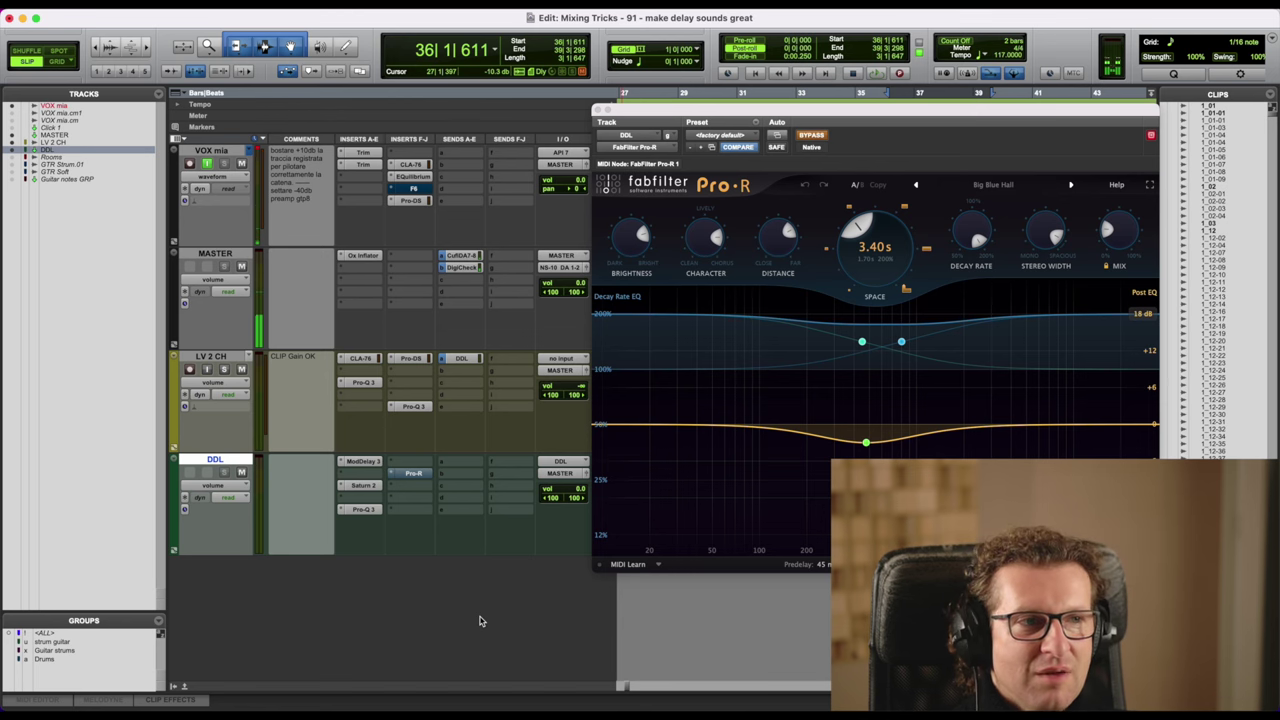
- Take DDL's Pro-R reverb out of bypass, close its window, and play the phrase through it
drag(853, 119, 691, 124)
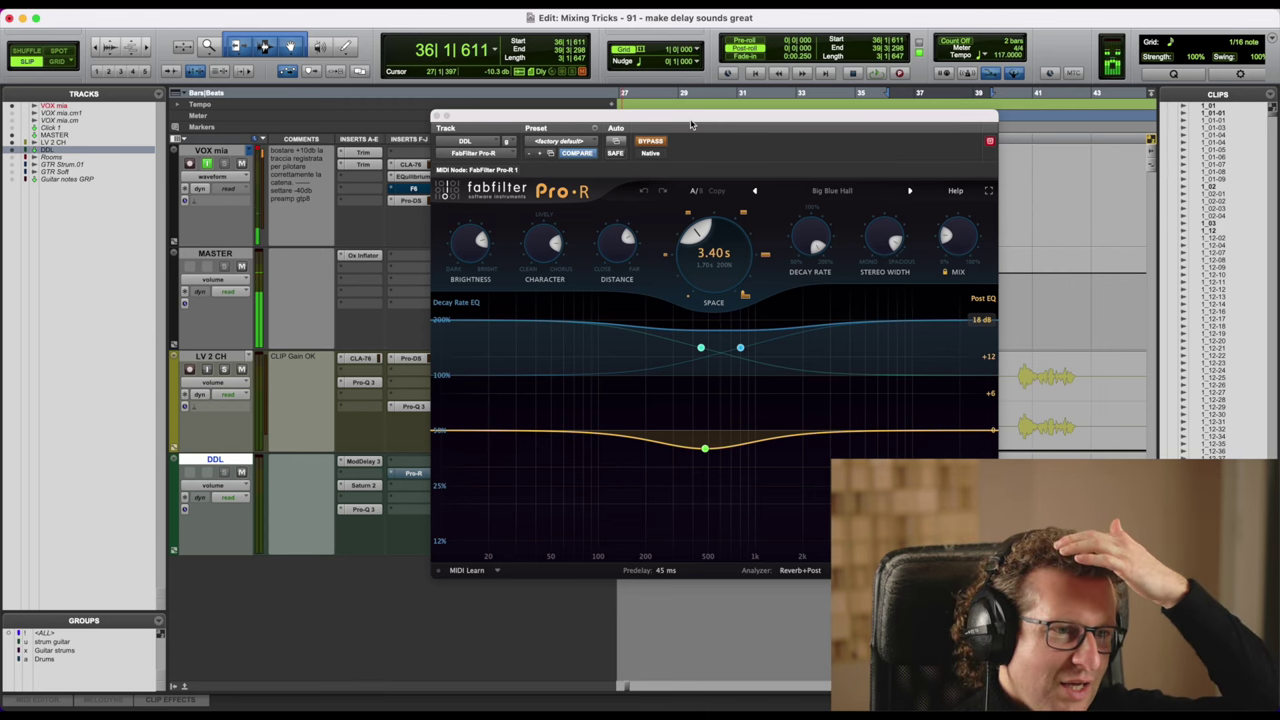
click(414, 474)
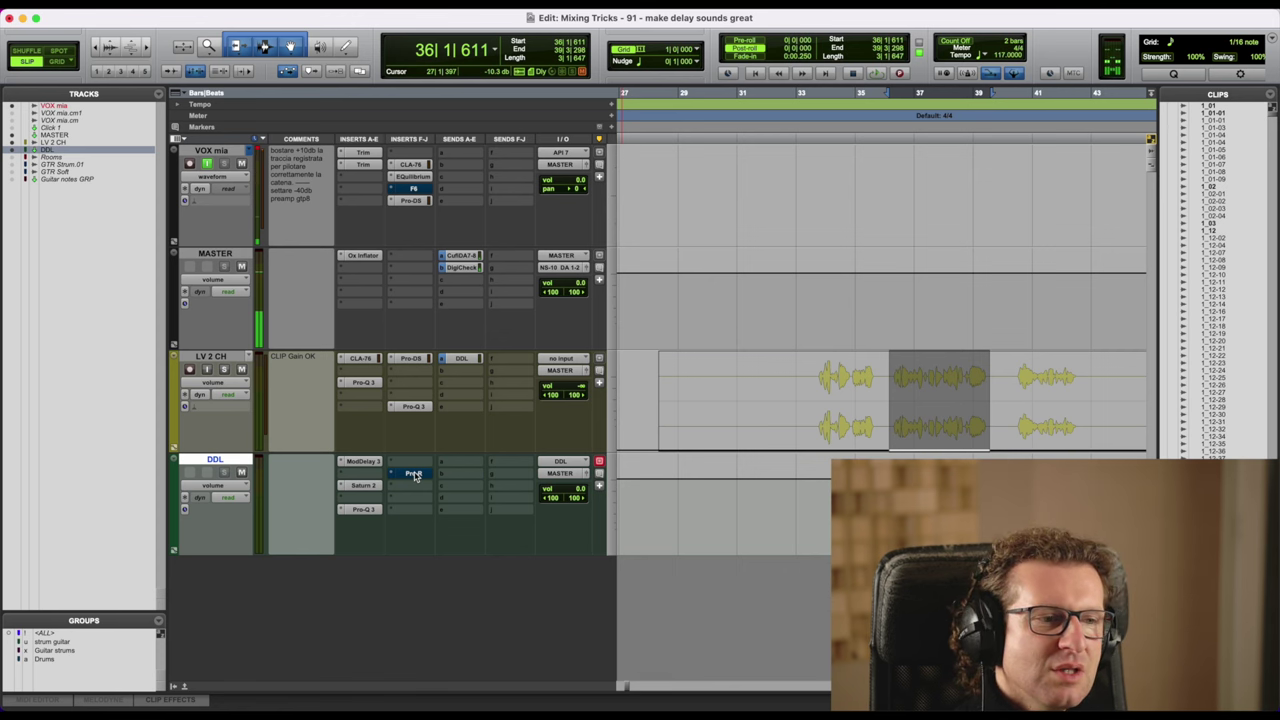
click(414, 474)
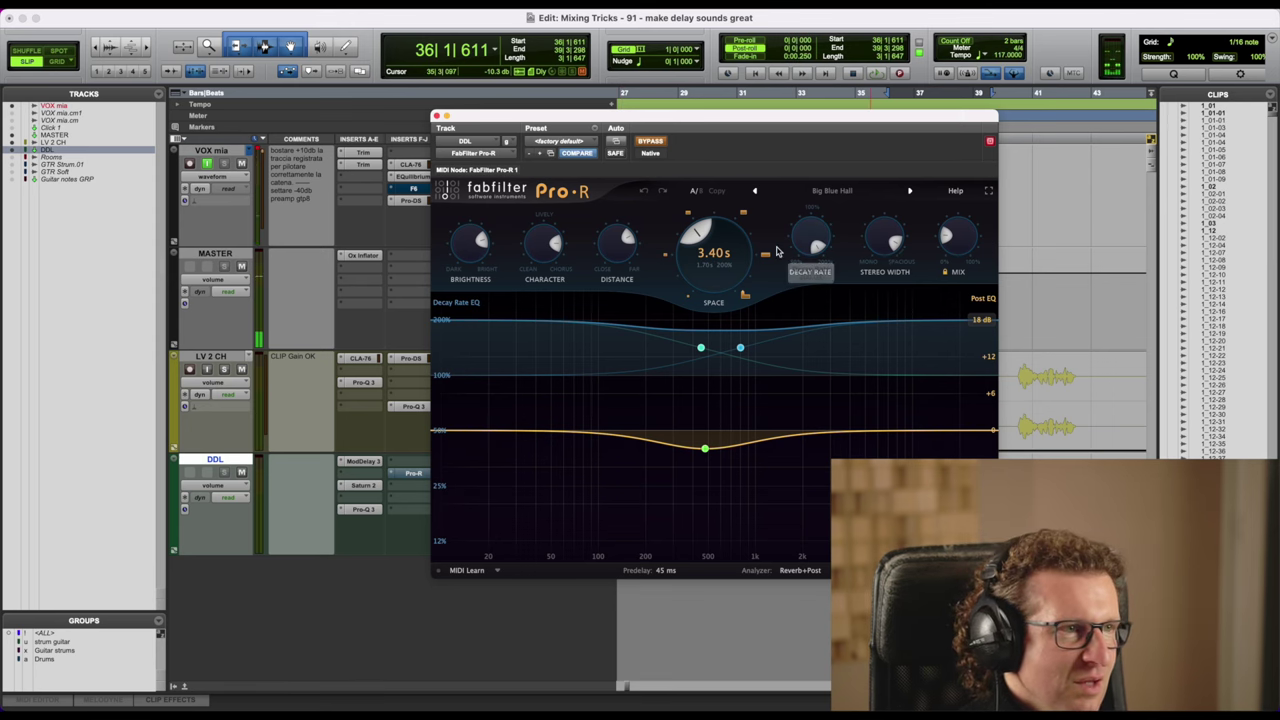
mouse_move(722, 258)
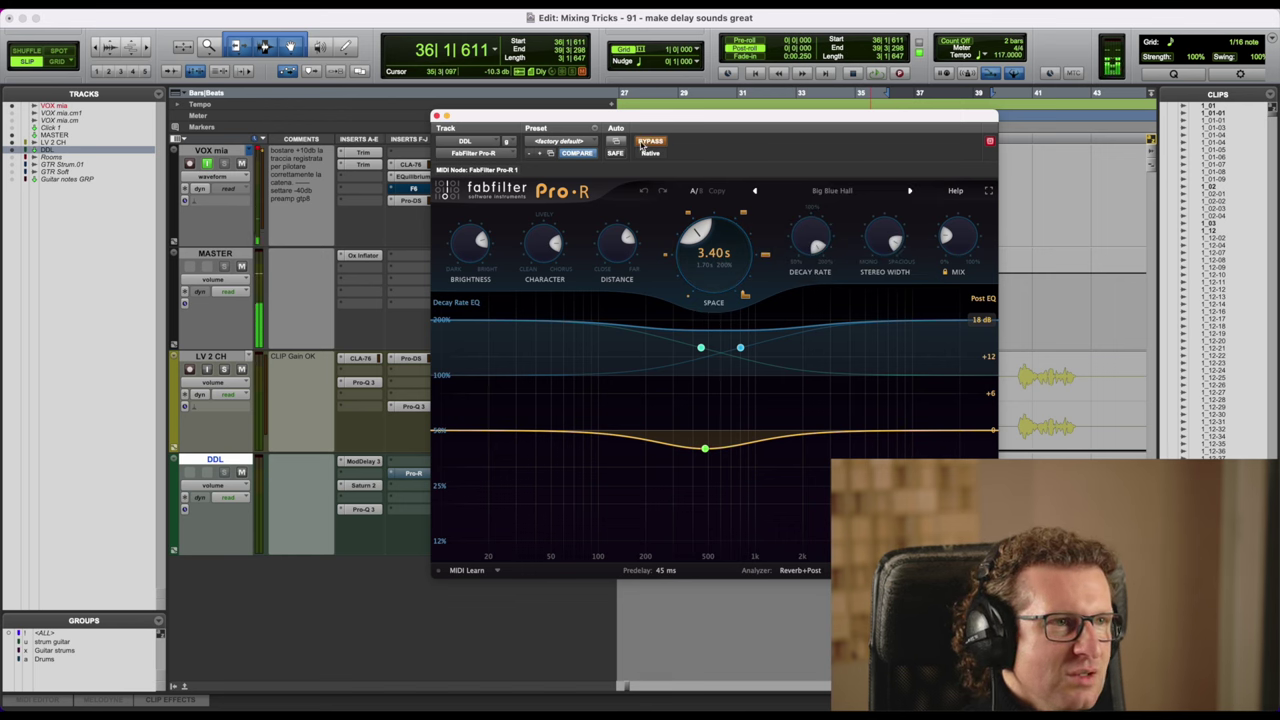
click(437, 117)
key(space)
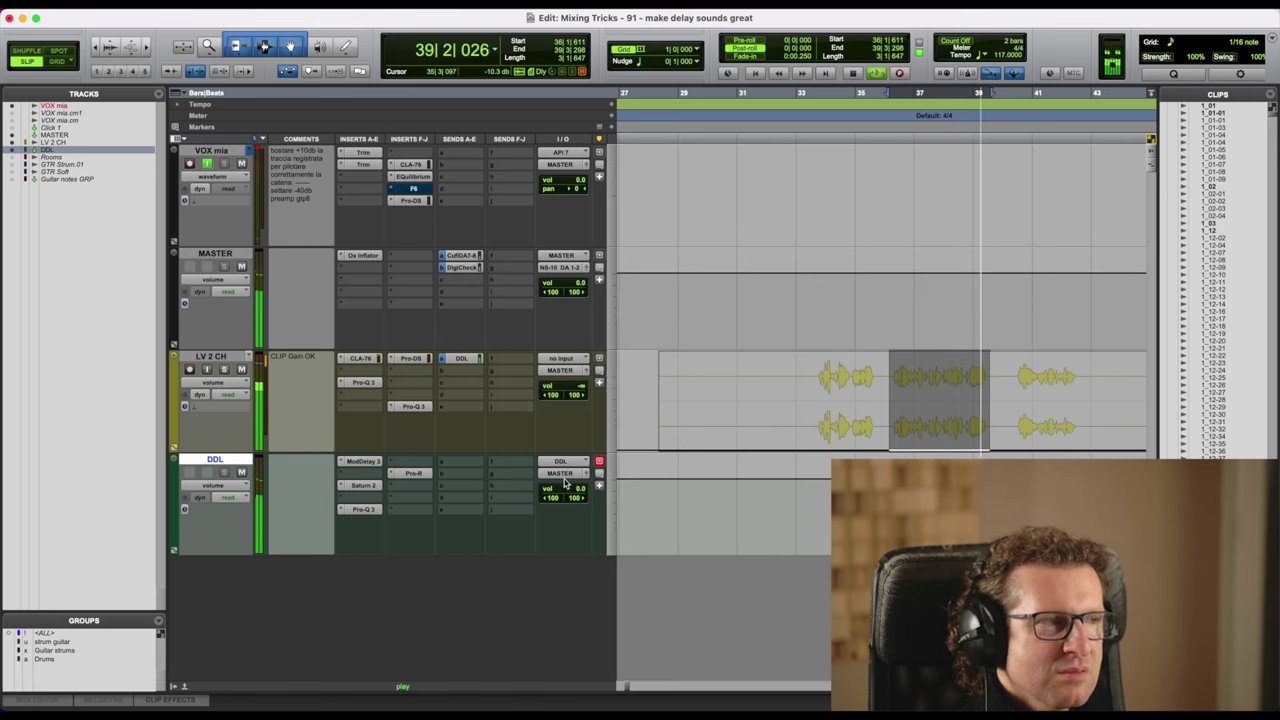
key(space)
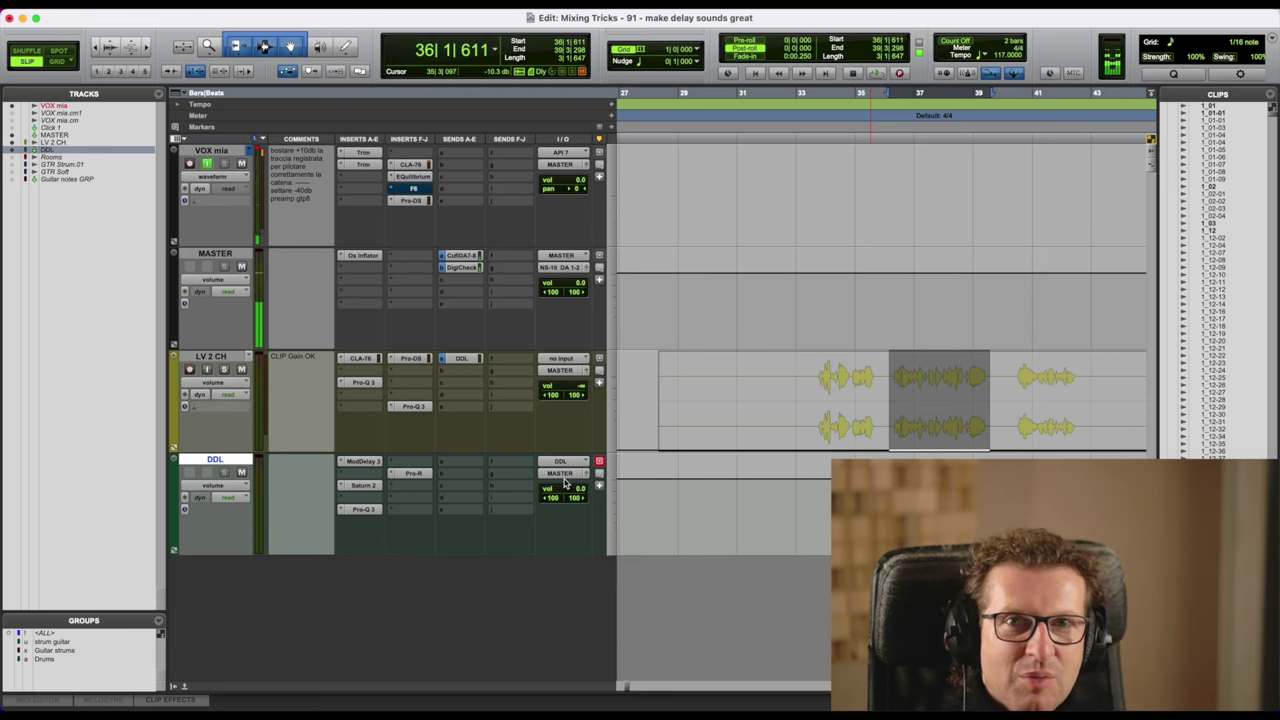
- Compare the phrase with DDL's Saturn 2, Pro-Q 3 and Pro-R all bypassed and all active
super+click(368, 487)
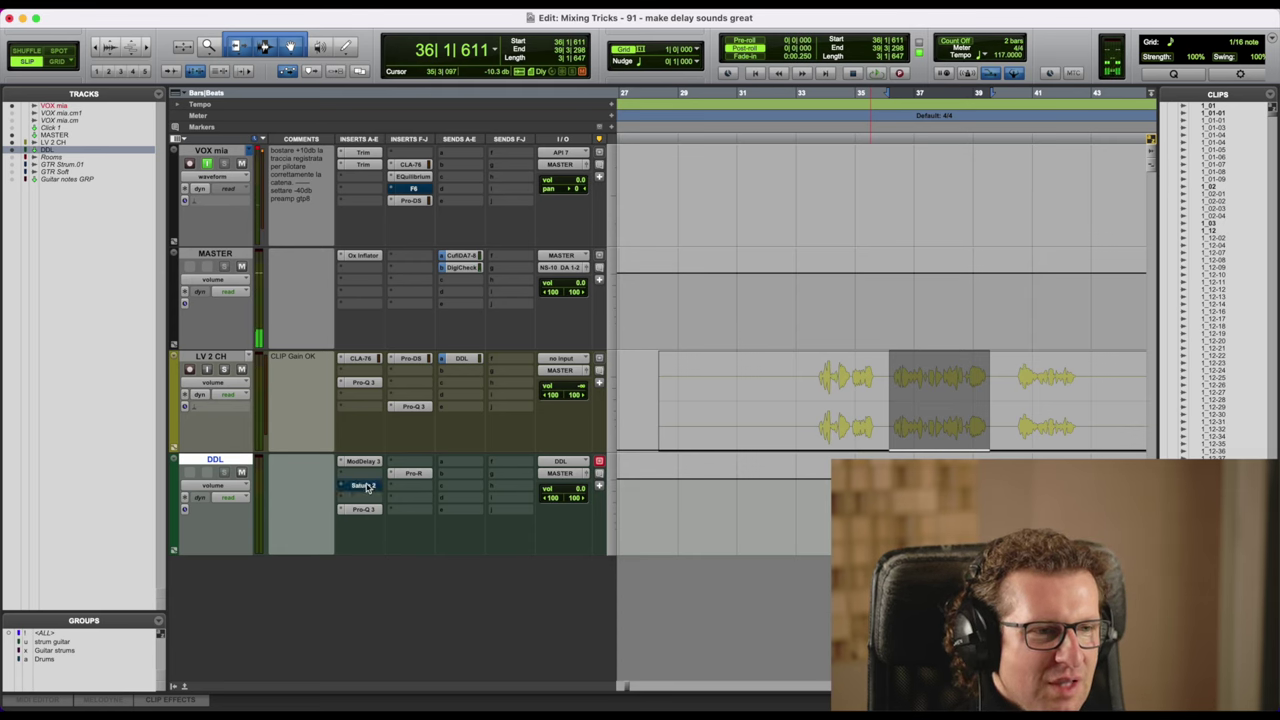
super+click(365, 511)
super+click(414, 474)
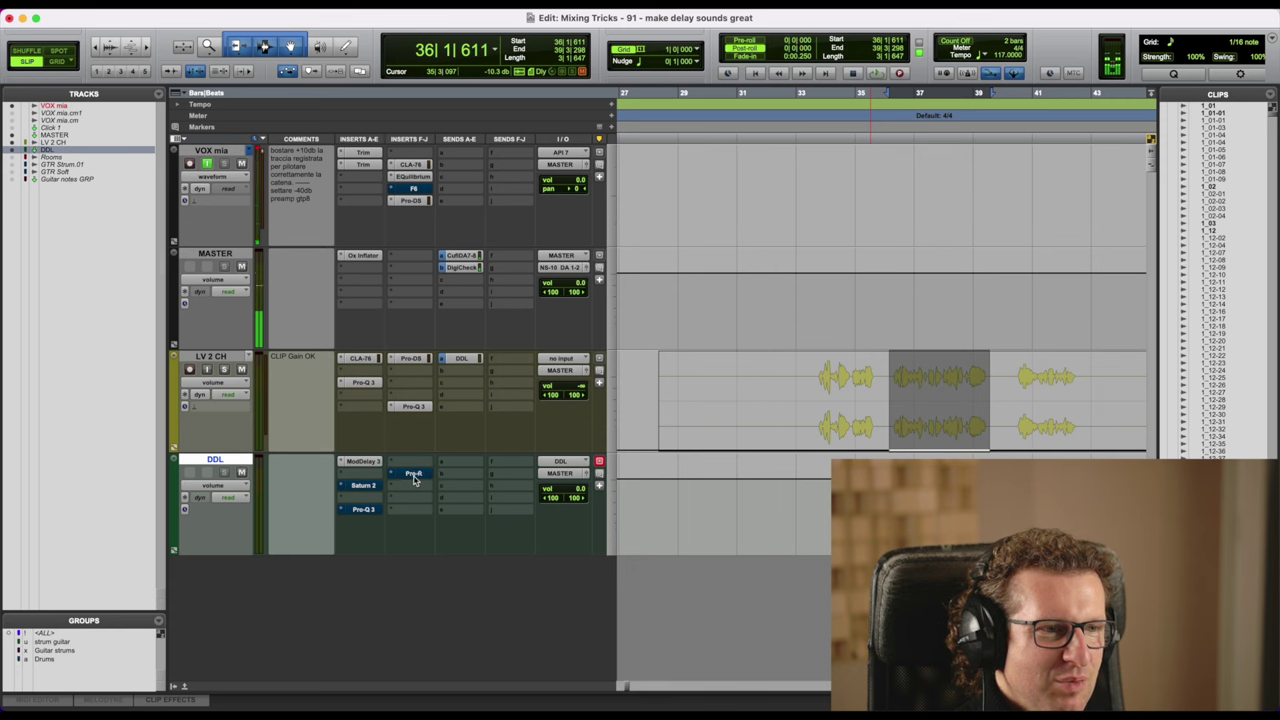
key(space)
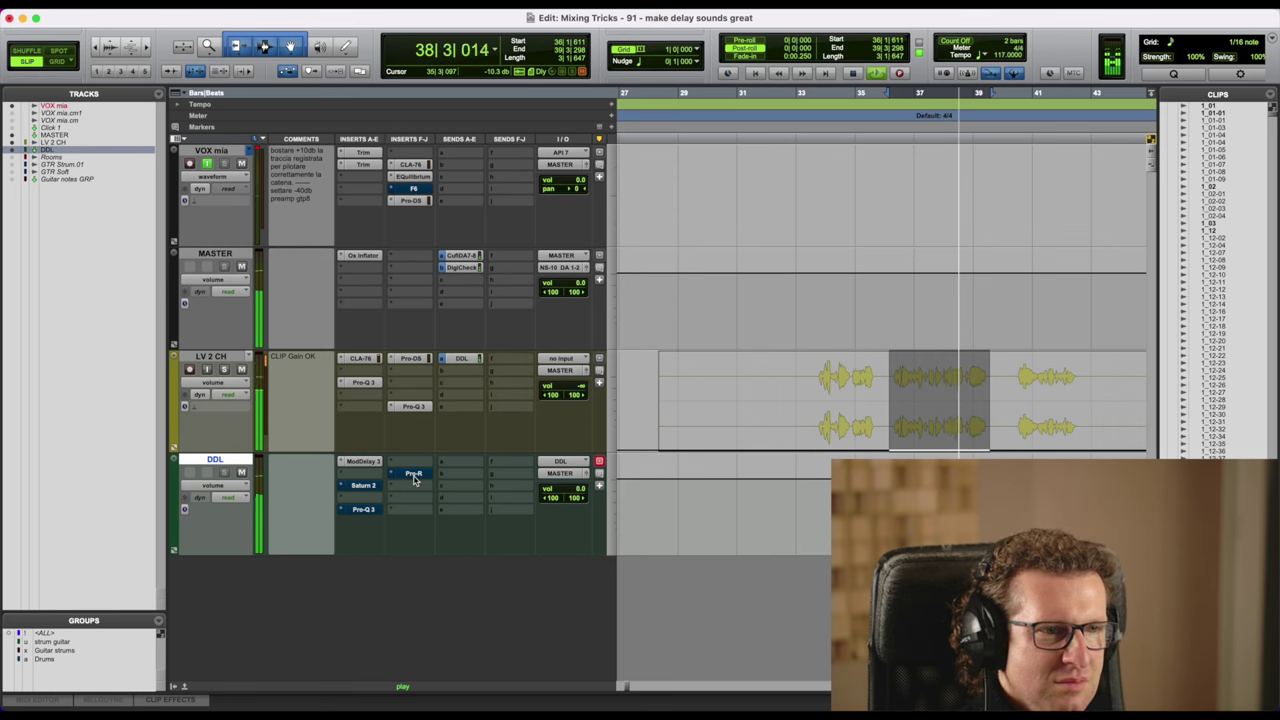
key(space)
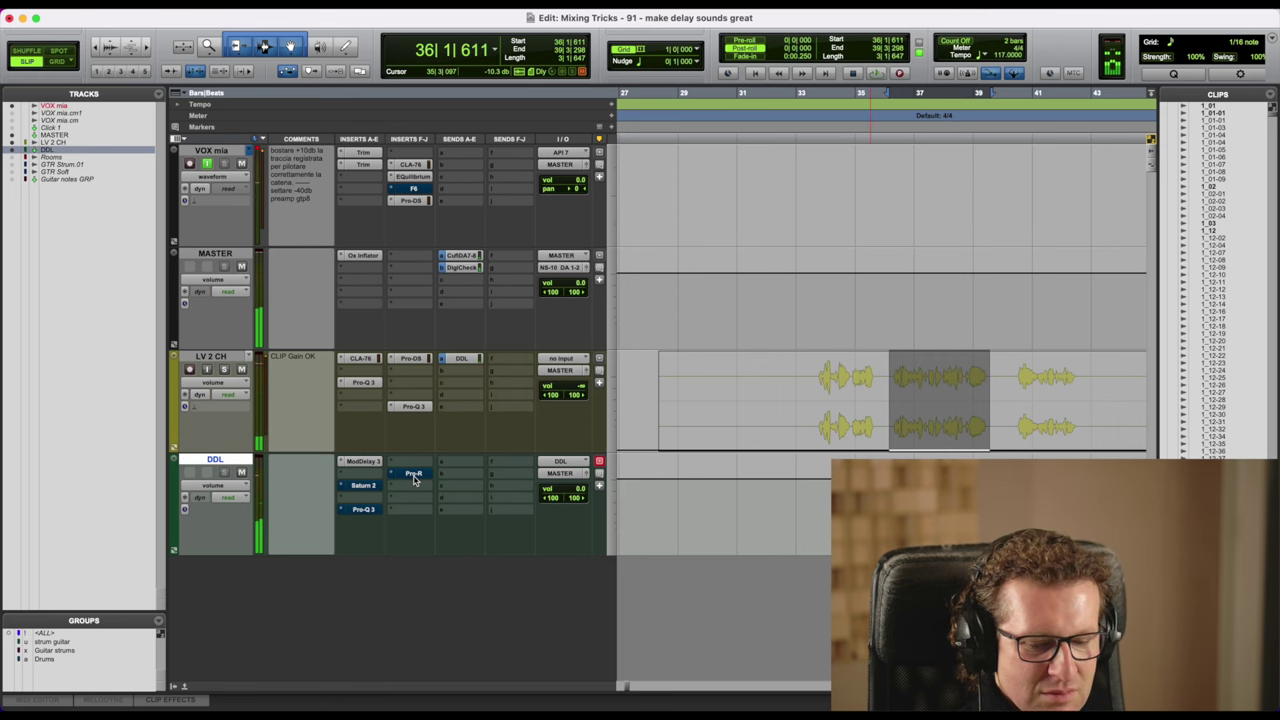
super+click(362, 485)
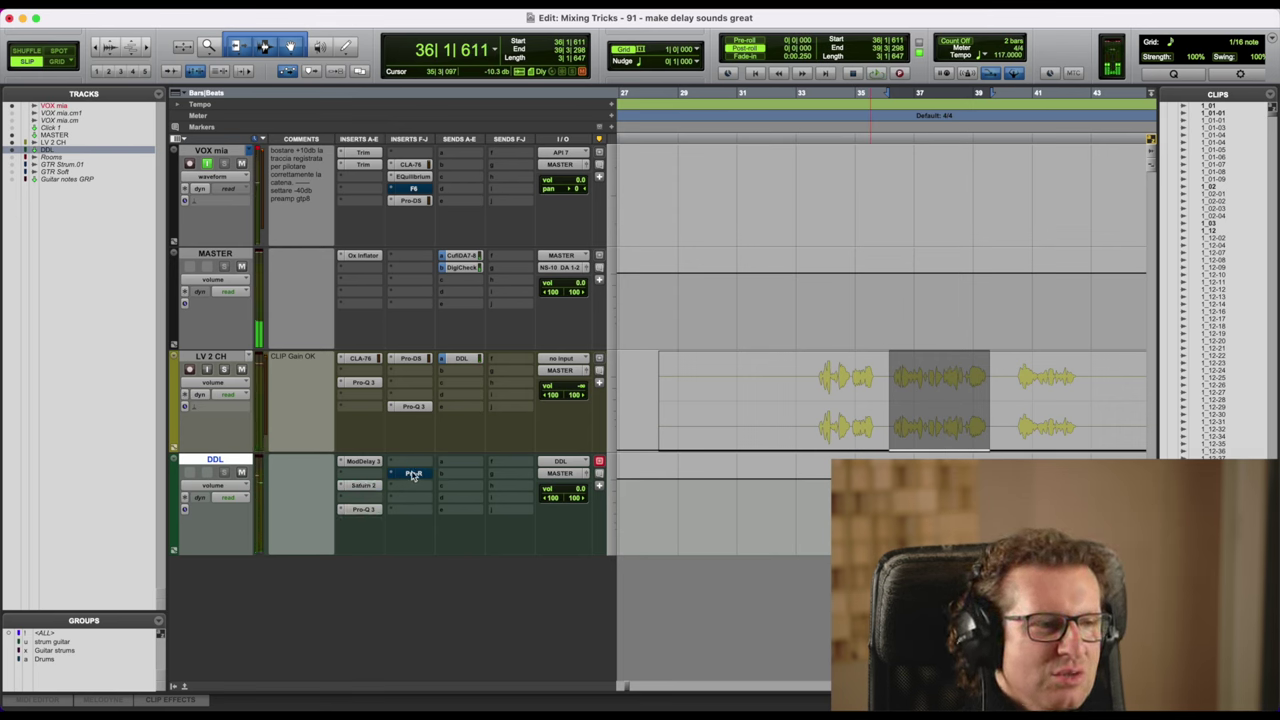
super+click(413, 474)
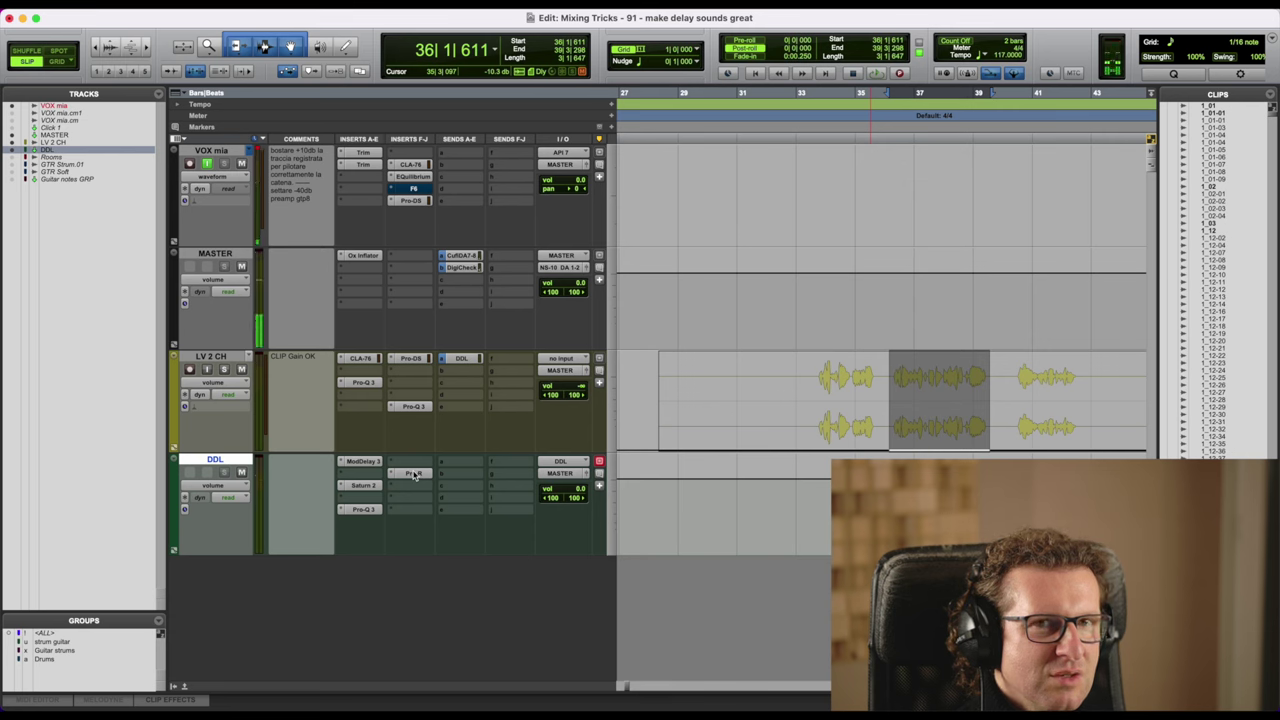
key(space)
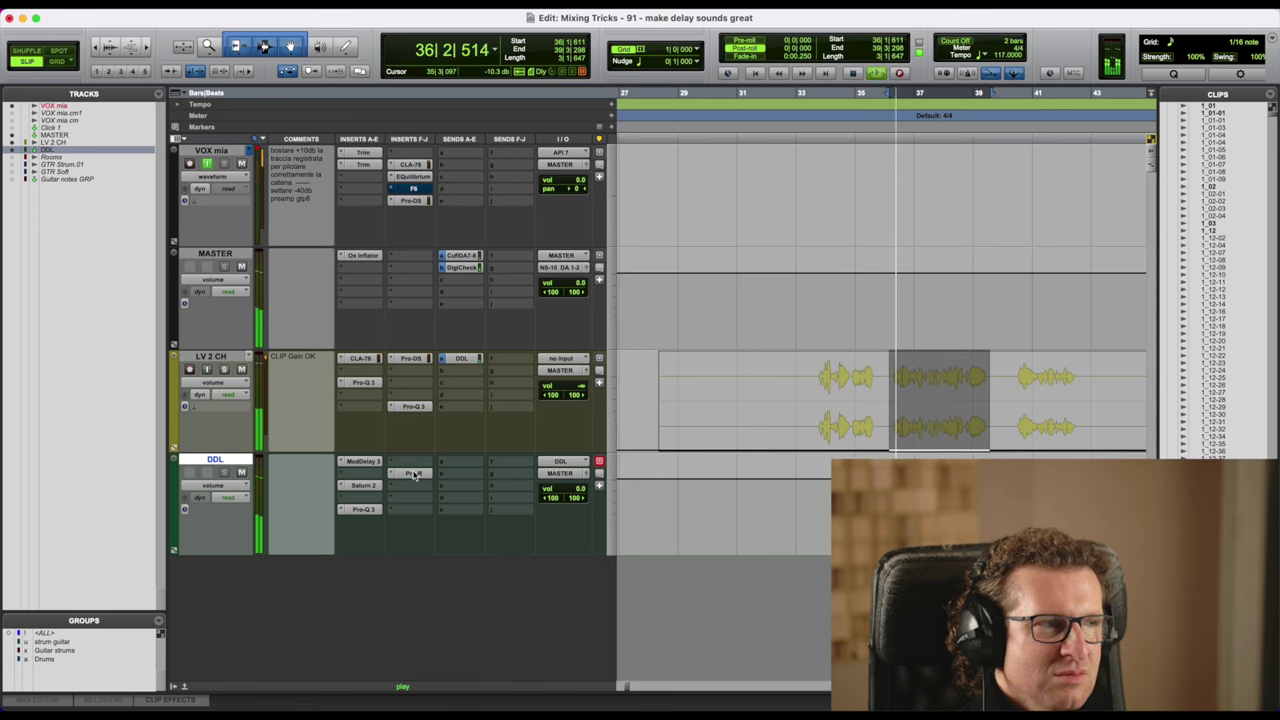
key(space)
- Switch LV 2 CH's DDL send from pre-fader to post-fader, and raise the track's volume to +2.3 dB
click(470, 360)
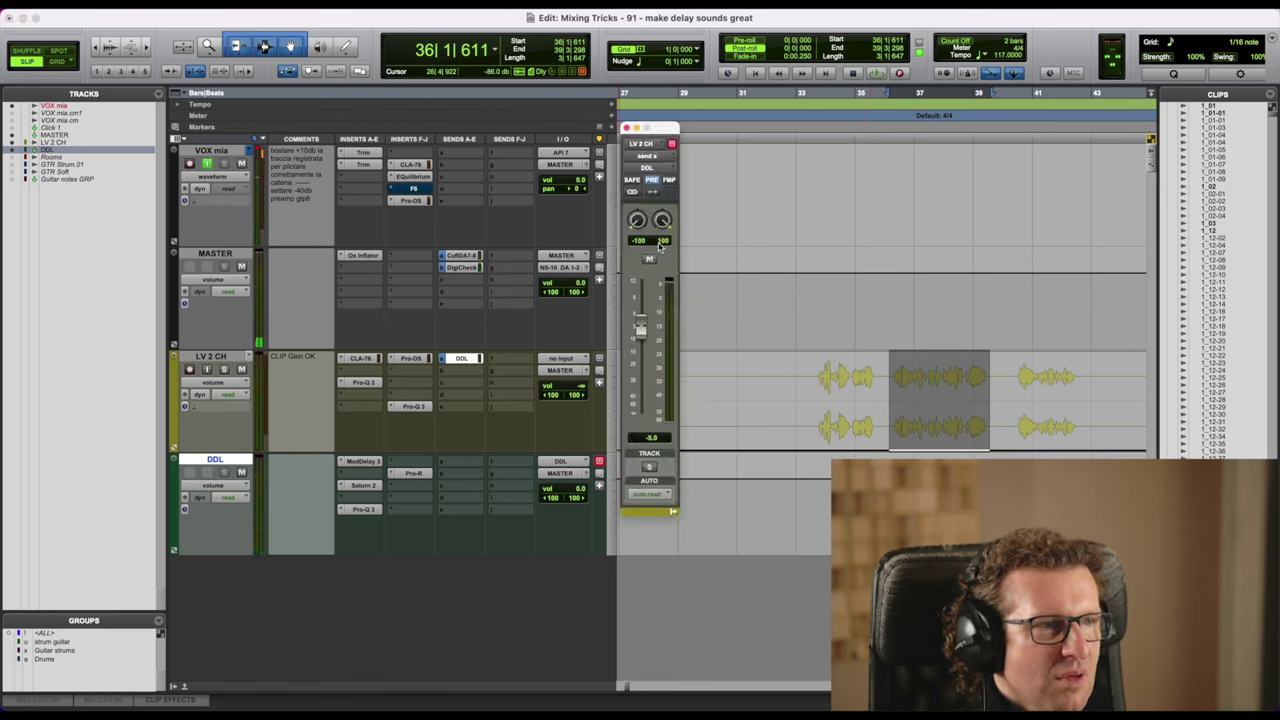
click(626, 128)
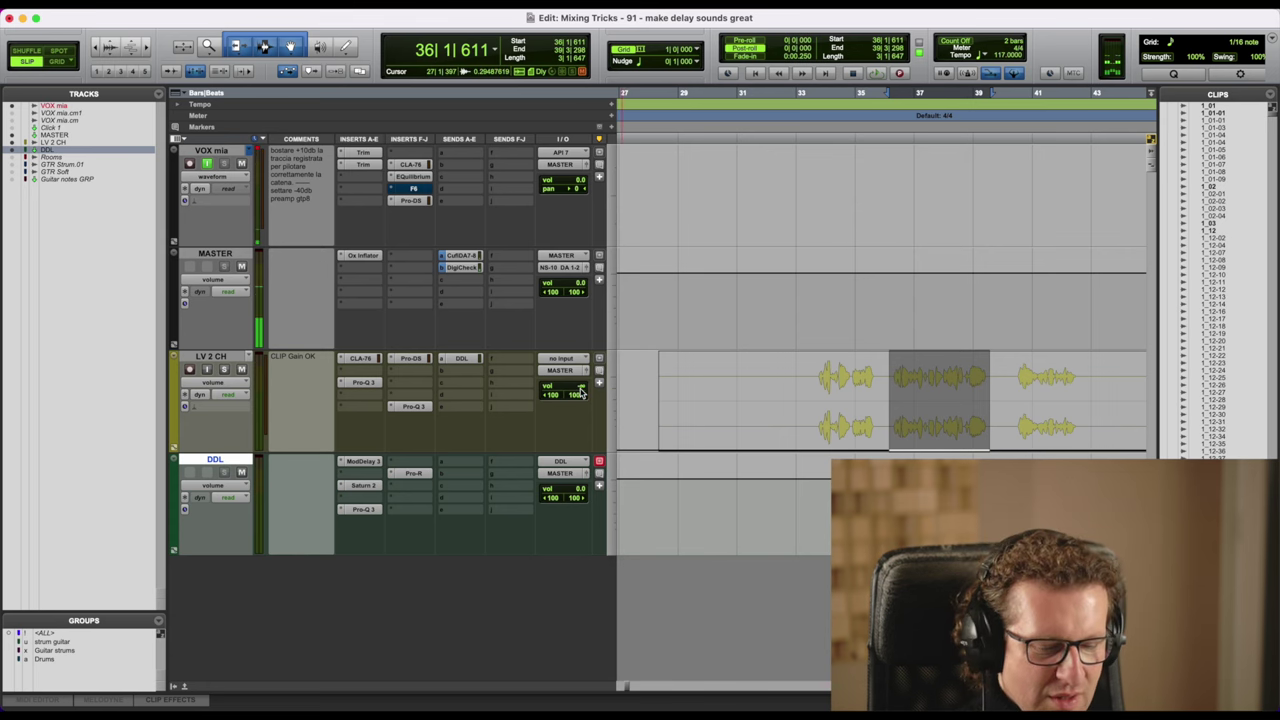
click(579, 386)
drag(579, 386, 583, 366)
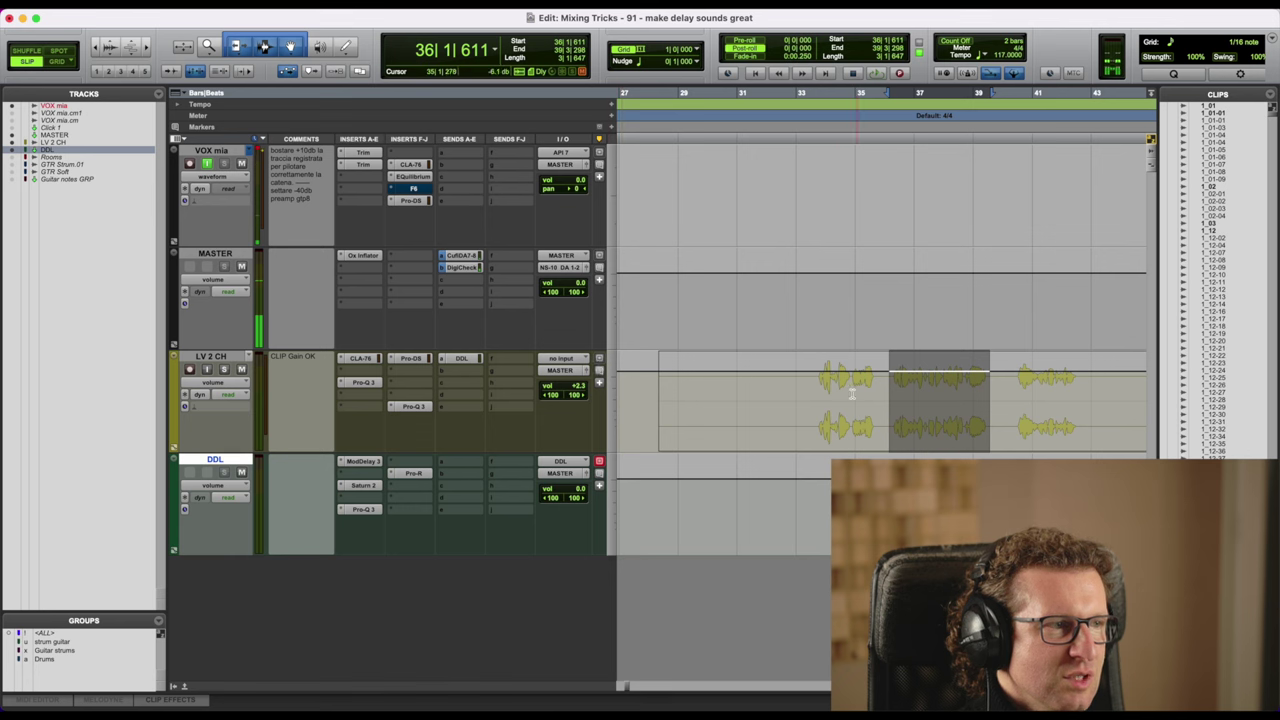
- Play from just before the selected phrase and lower LV 2 CH's DDL send level to -12.9 dB
click(890, 399)
key(space)
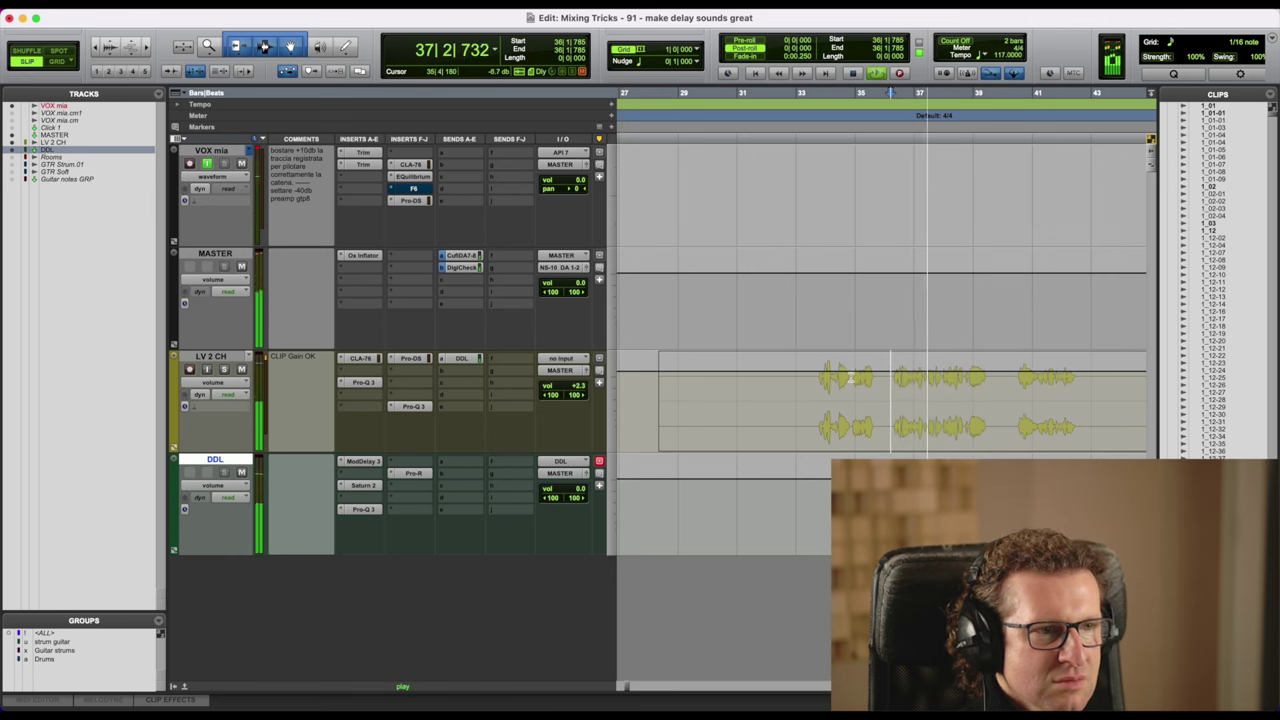
click(468, 360)
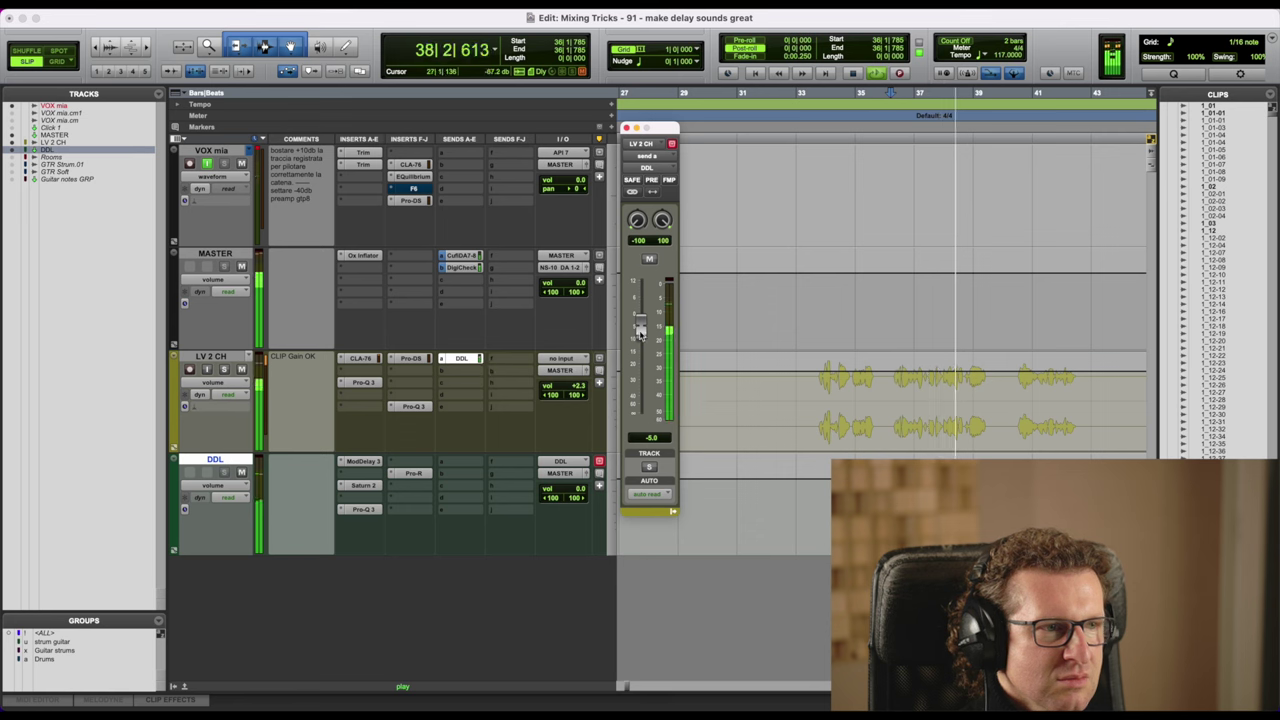
mouse_move(640, 326)
mouse_down()
mouse_move(642, 377)
mouse_move(641, 342)
mouse_up()
key(space)
key(space)
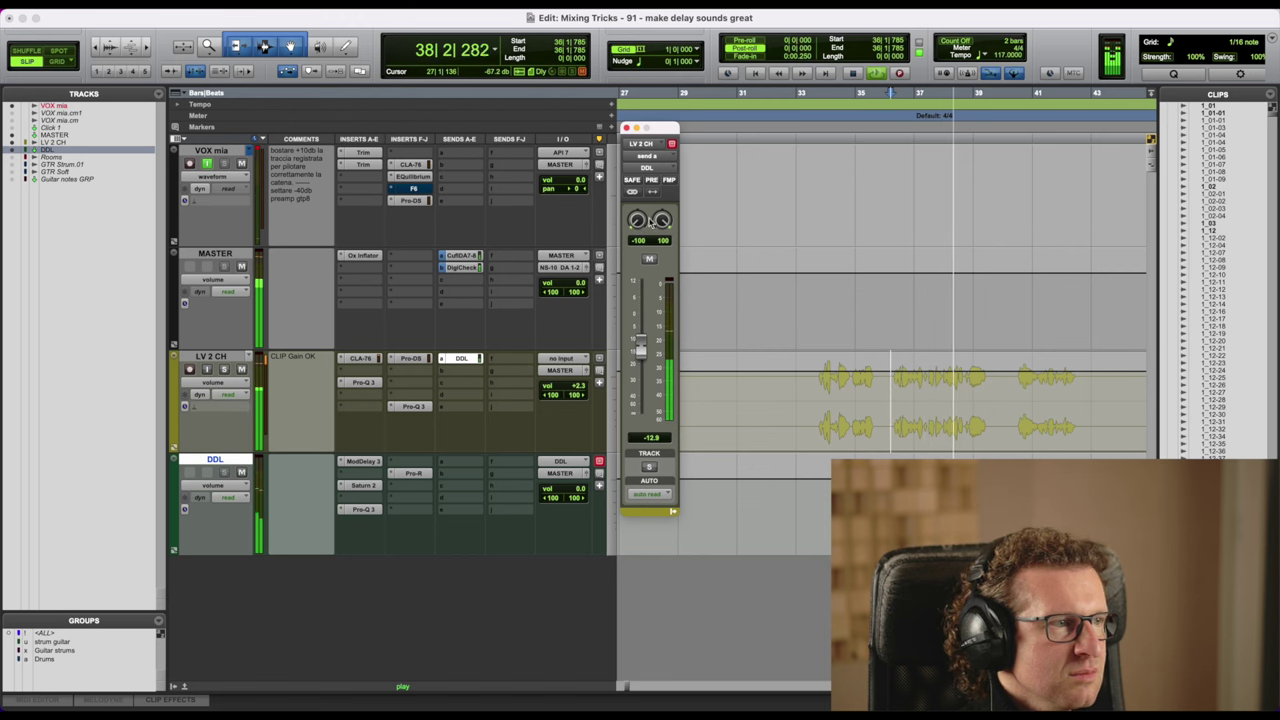
- Raise LV 2 CH's DDL send level to -12.0 dB during playback, and stop playback
drag(645, 347, 643, 326)
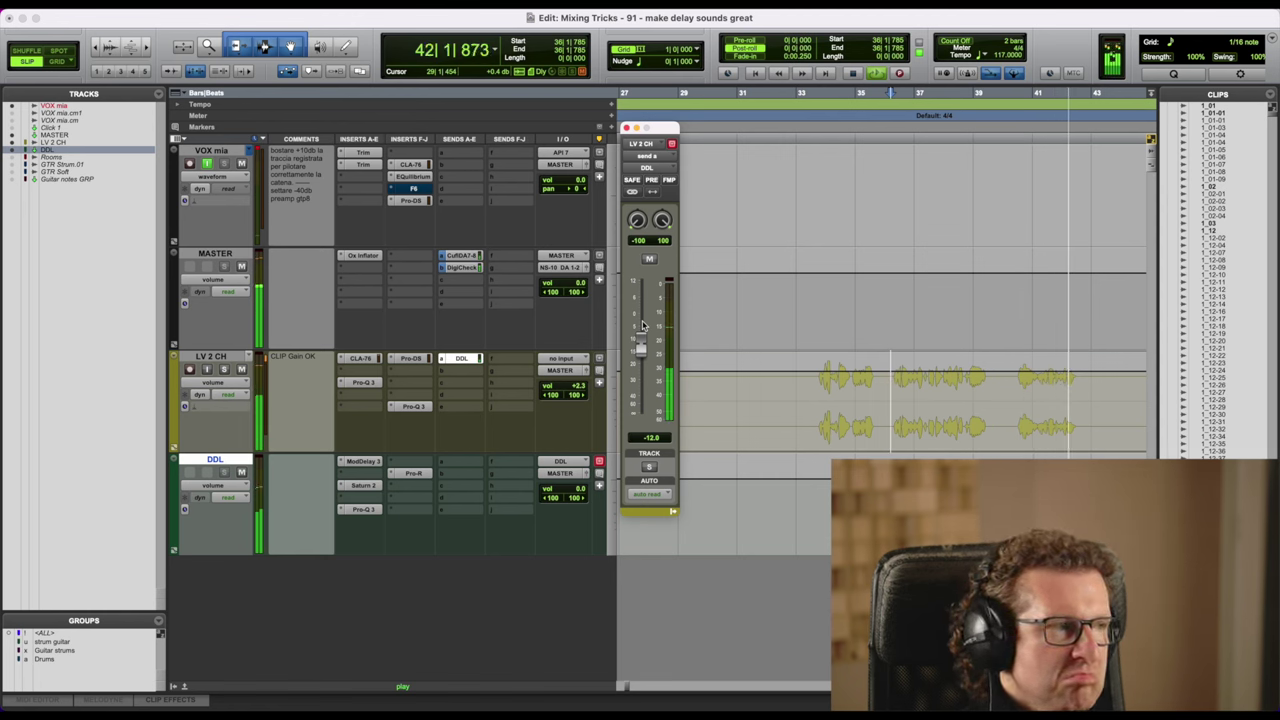
key(space)
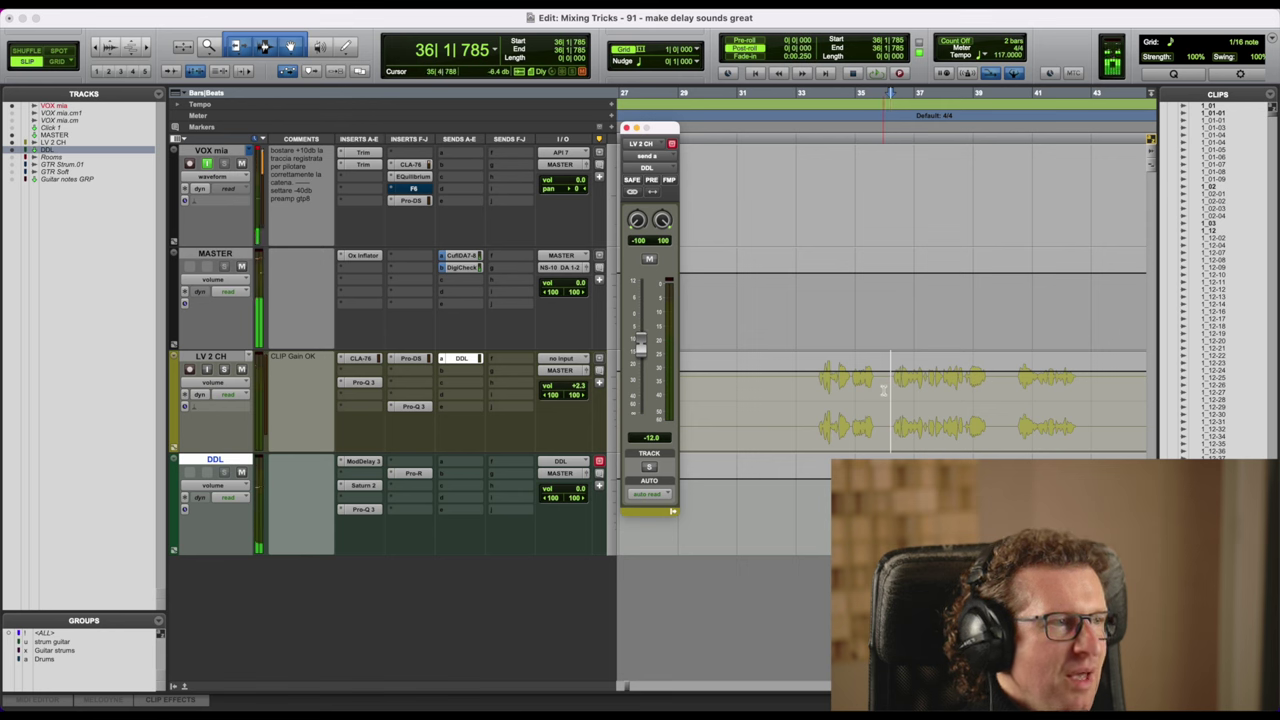
- Select LV 2 CH's middle phrase from bar 36 to 39 and compare it with DDL's Saturn 2, Pro-Q 3 and Pro-R bypassed, and active
drag(890, 395, 991, 400)
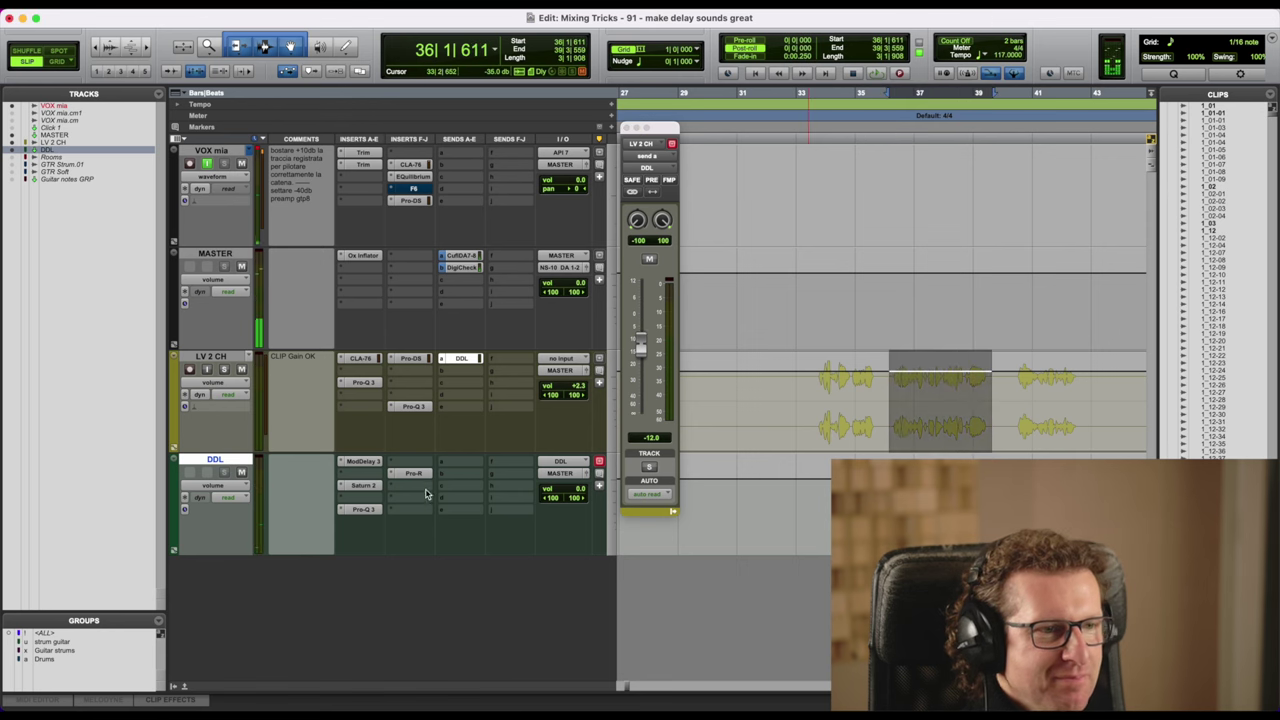
super+click(363, 510)
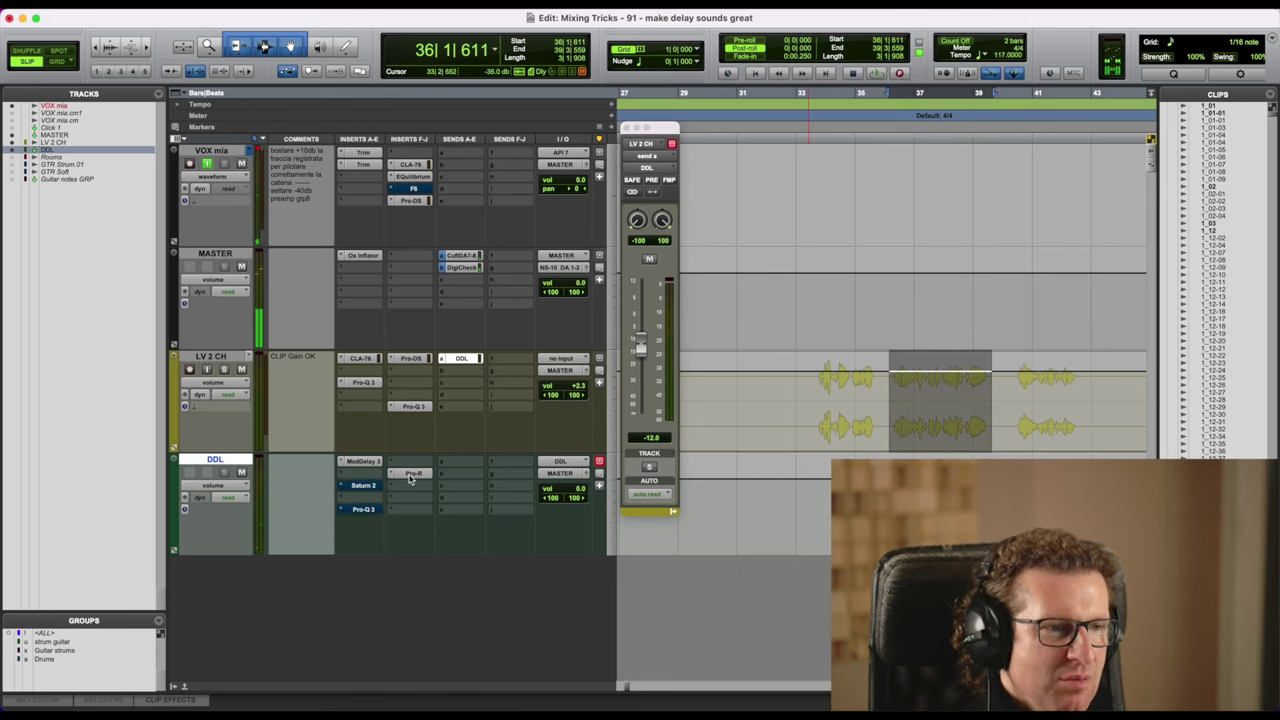
key(space)
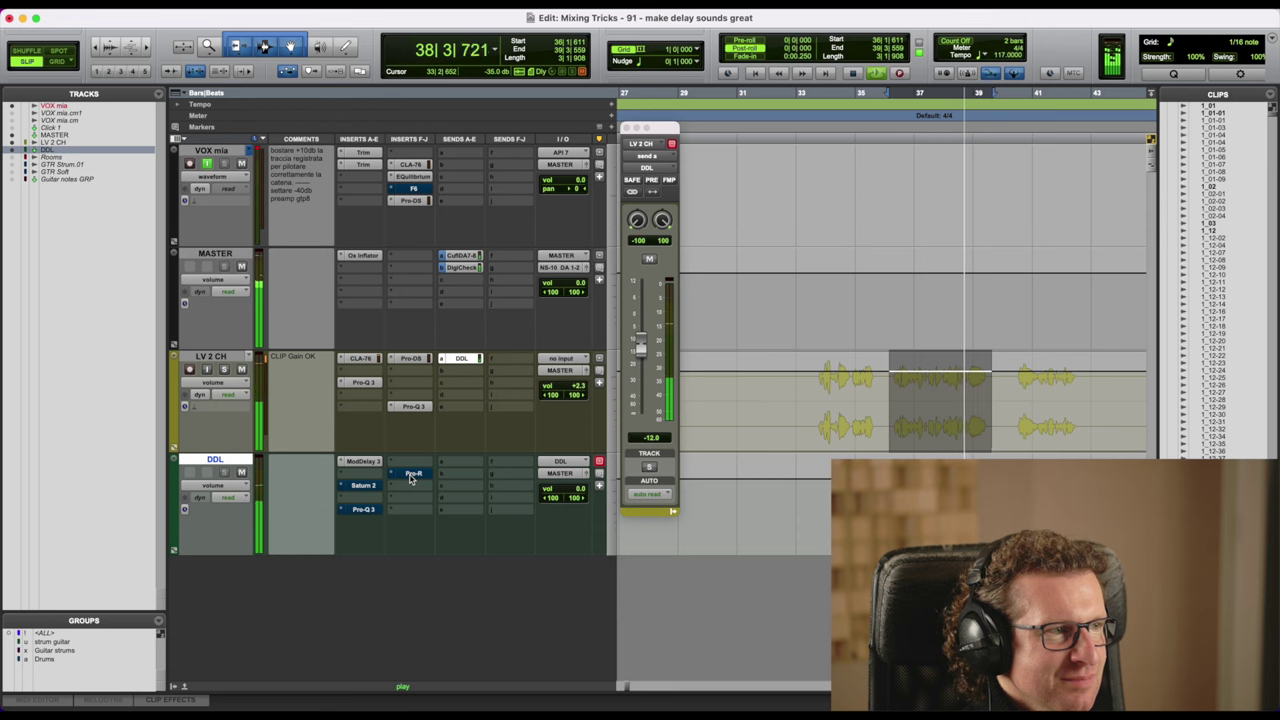
key(space)
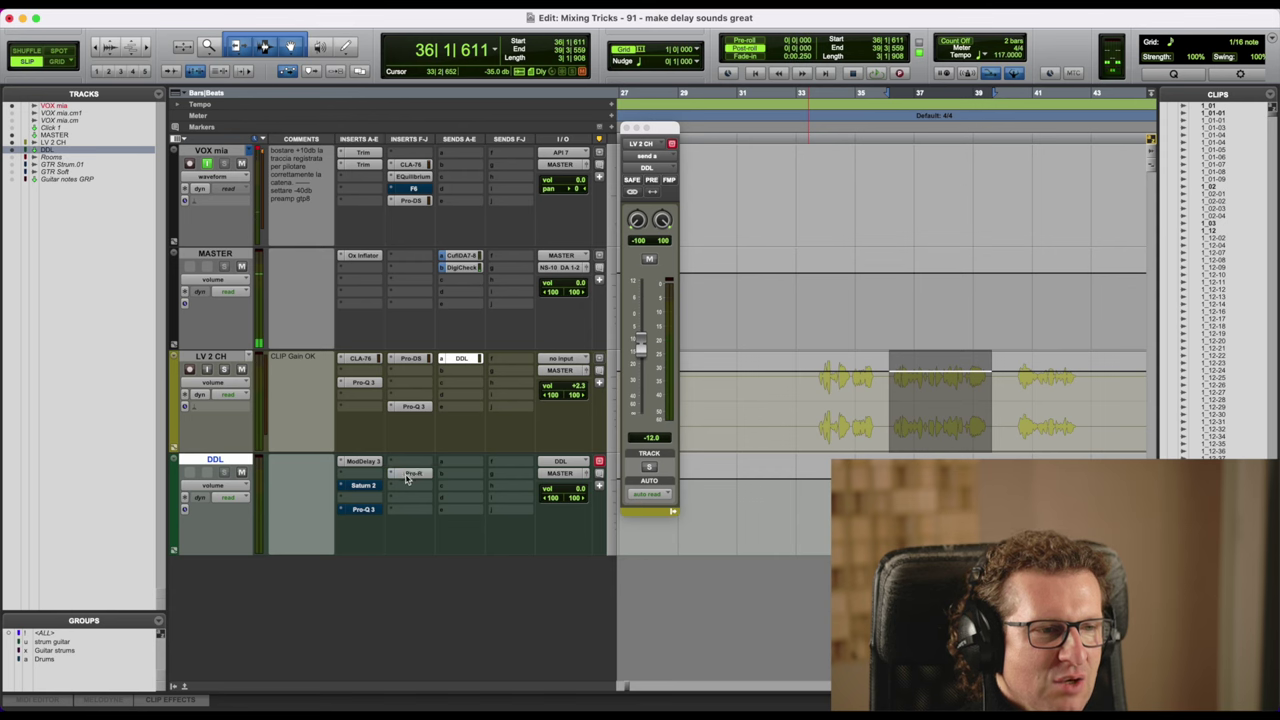
super+click(358, 488)
super+click(358, 512)
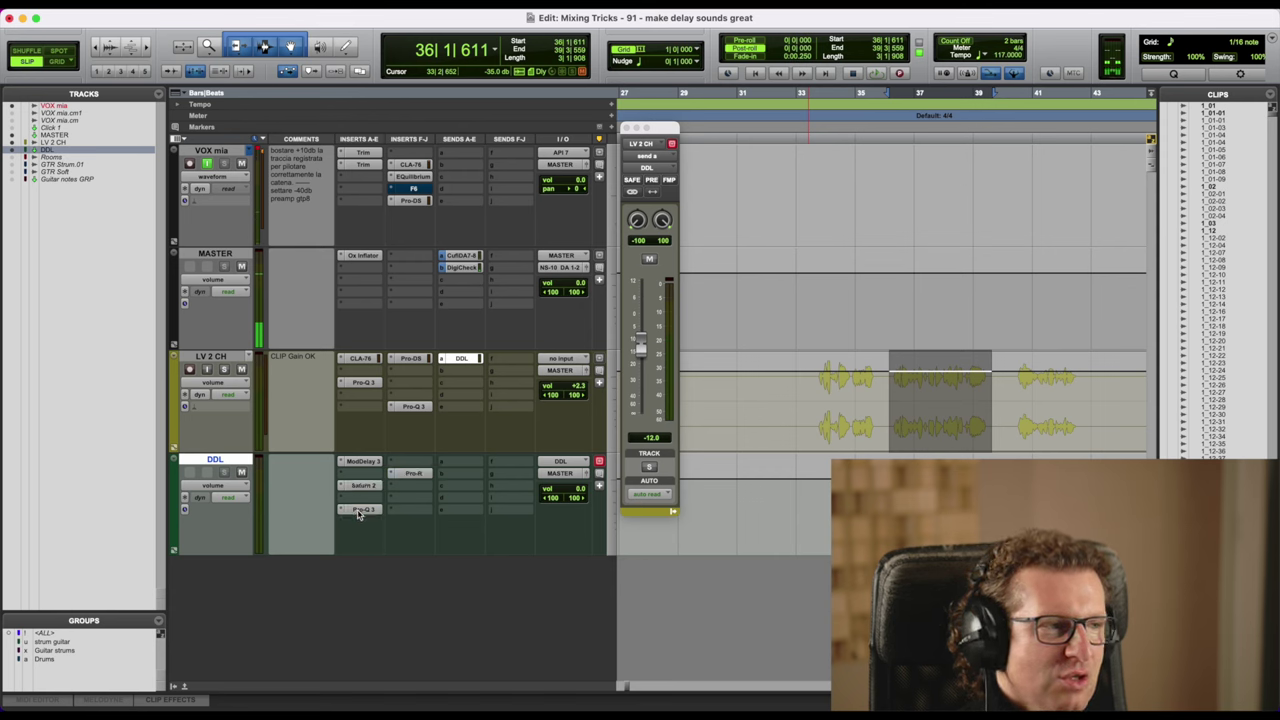
key(space)
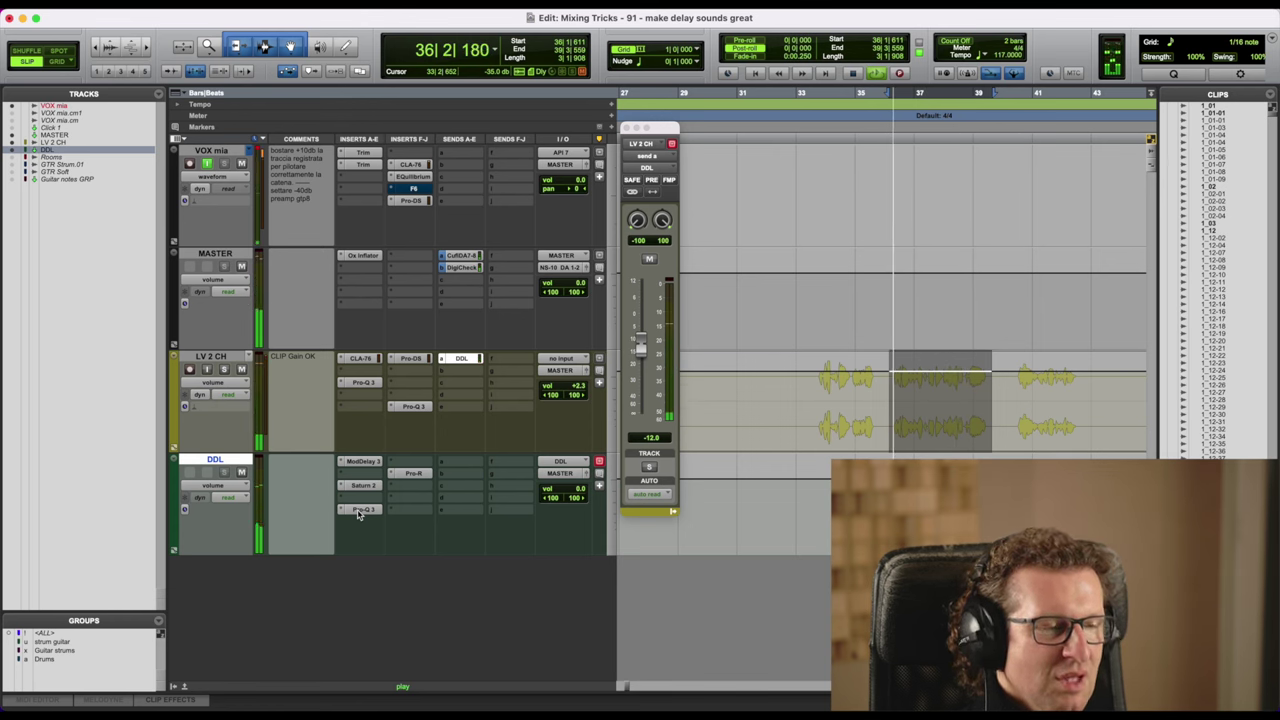
key(space)
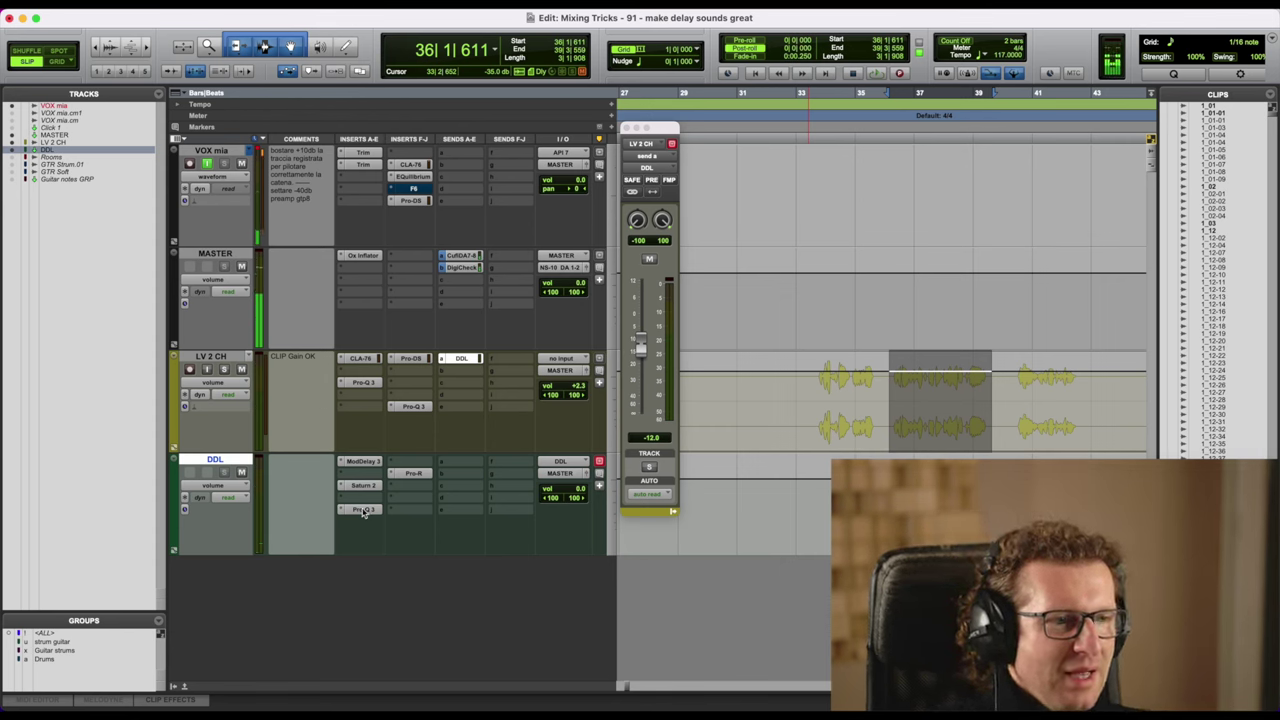
- Review the settings of DDL's Mod Delay III, Saturn 2, Pro-Q 3 and Pro-R in chain order, and close the plug-in window
click(370, 462)
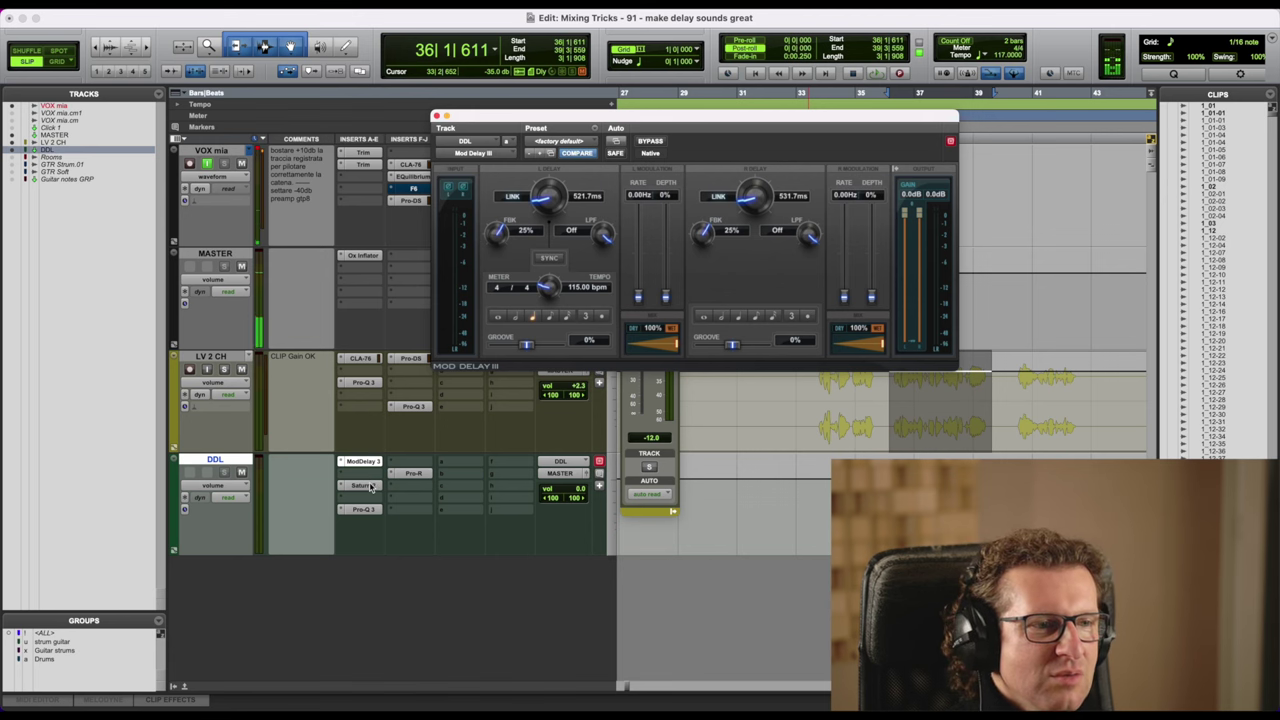
click(370, 485)
click(364, 510)
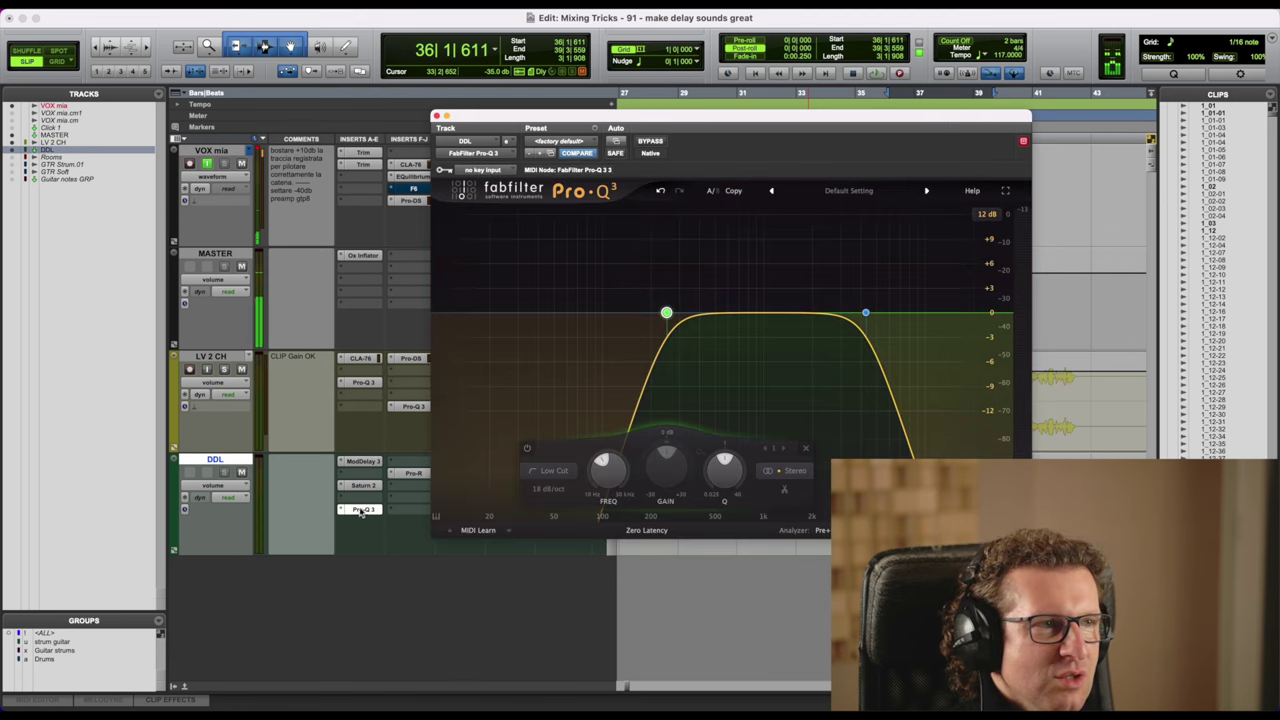
drag(561, 121, 629, 111)
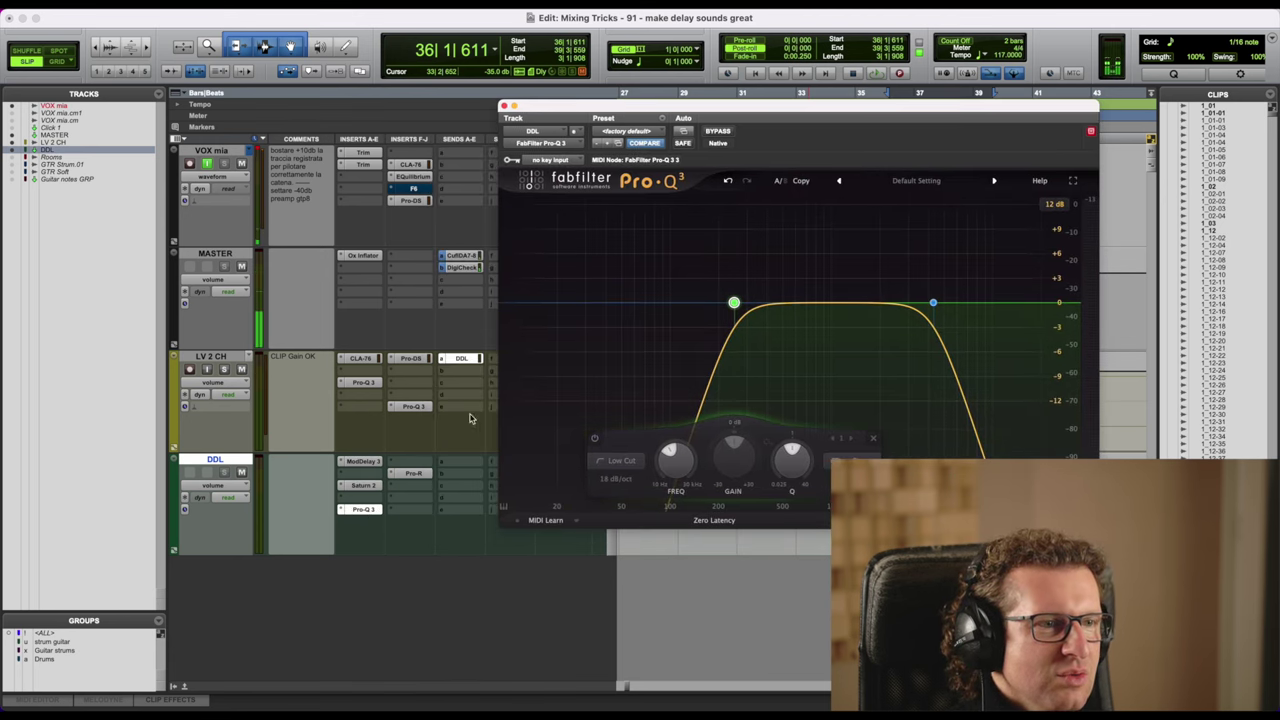
click(412, 473)
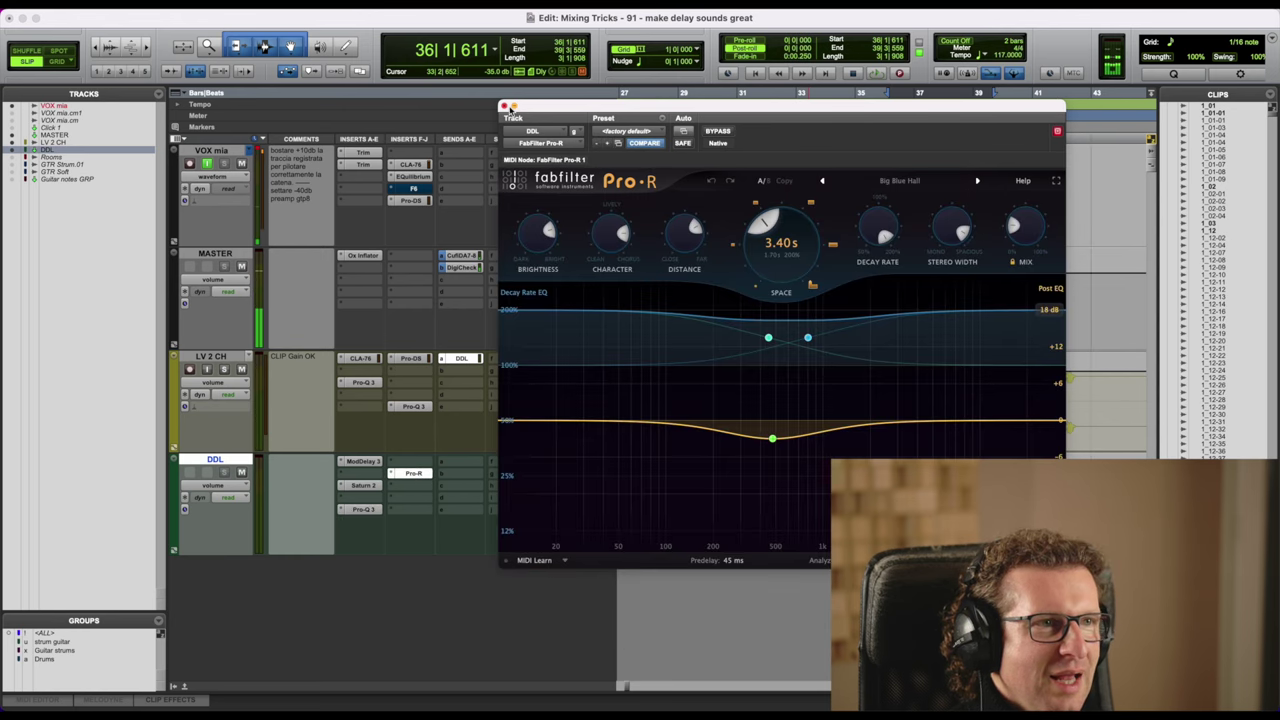
click(504, 105)
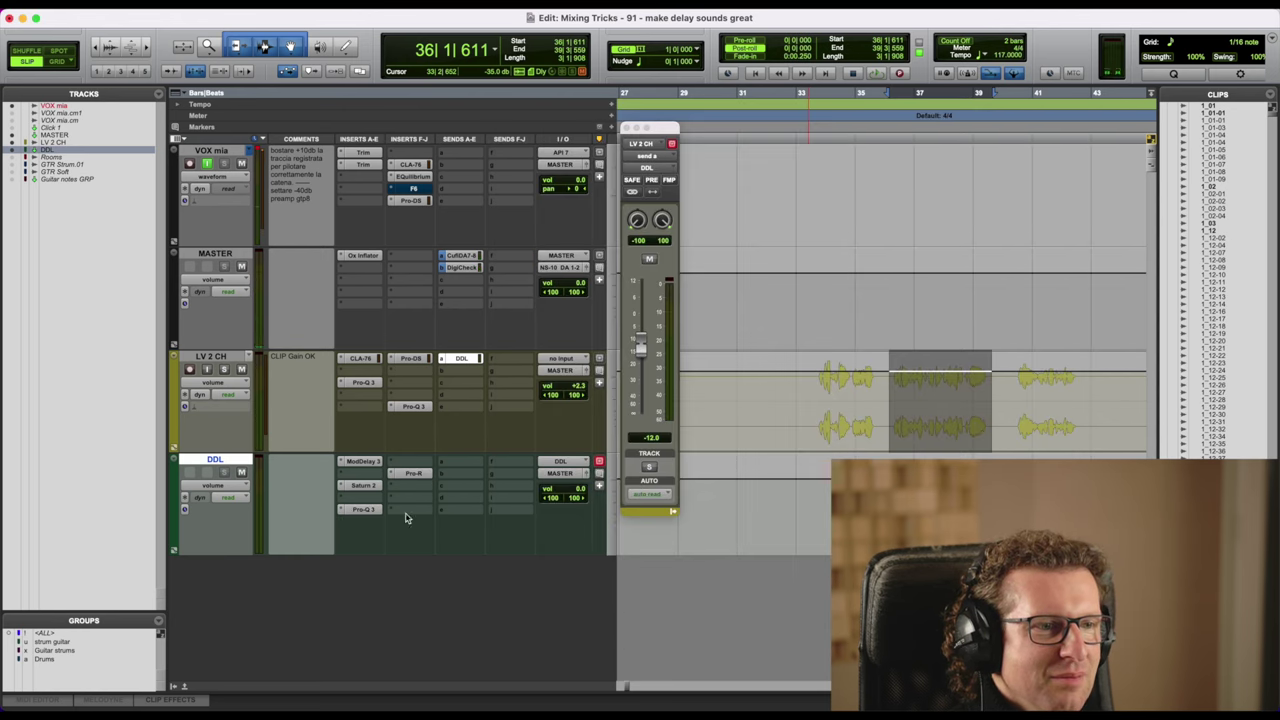